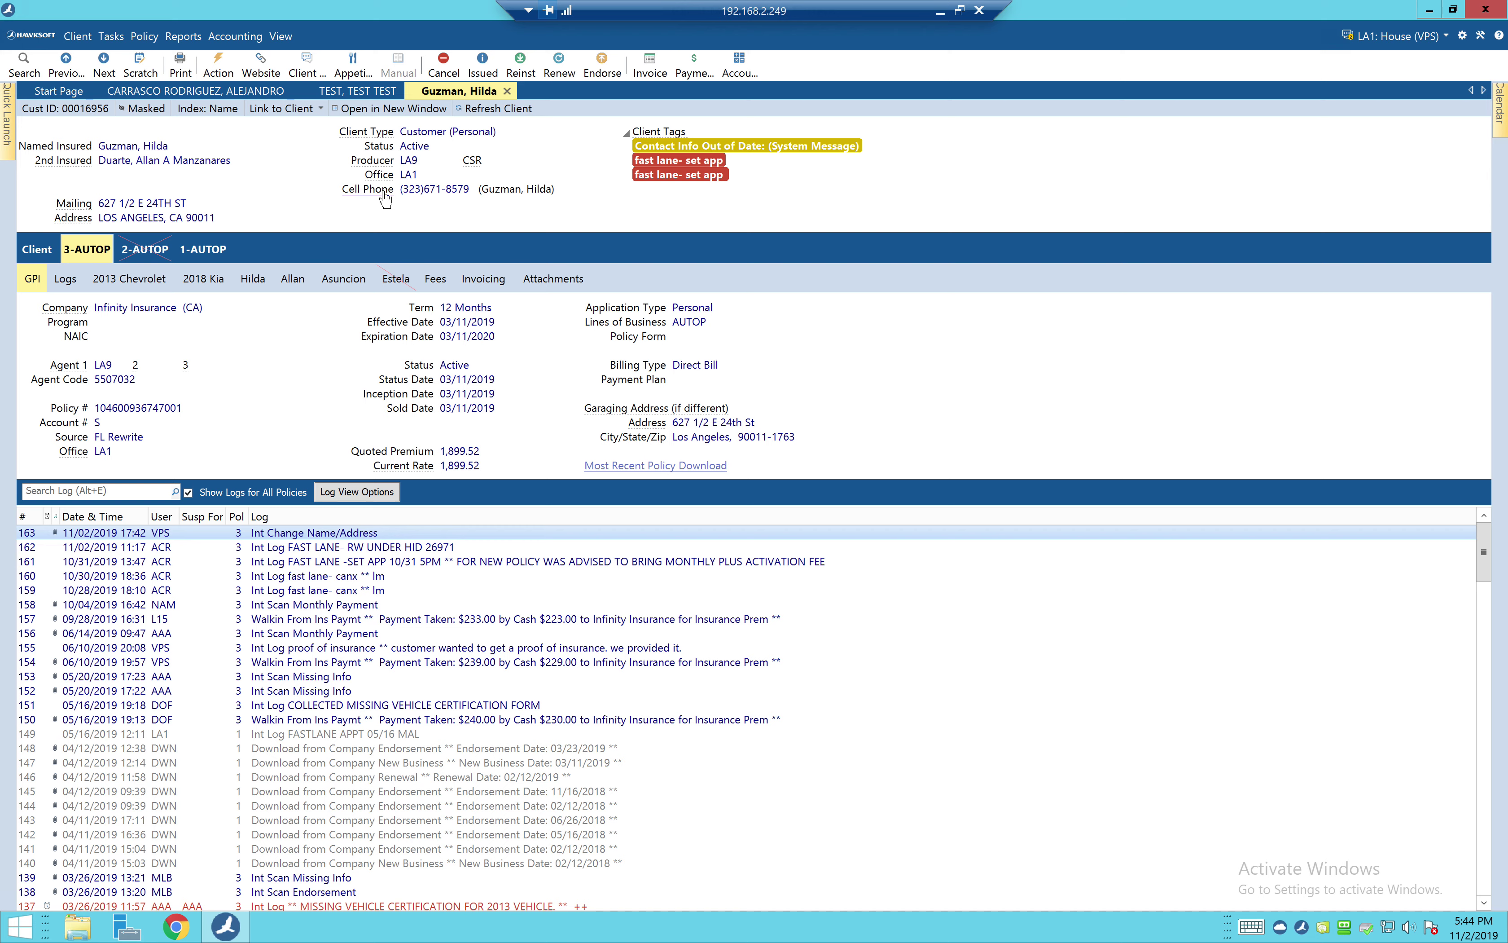
- Compare the phone contact types on the home-phone client's record and the cell-phone client's record, including the latter's 2-AUTOP and 3-AUTOP policies
click(212, 91)
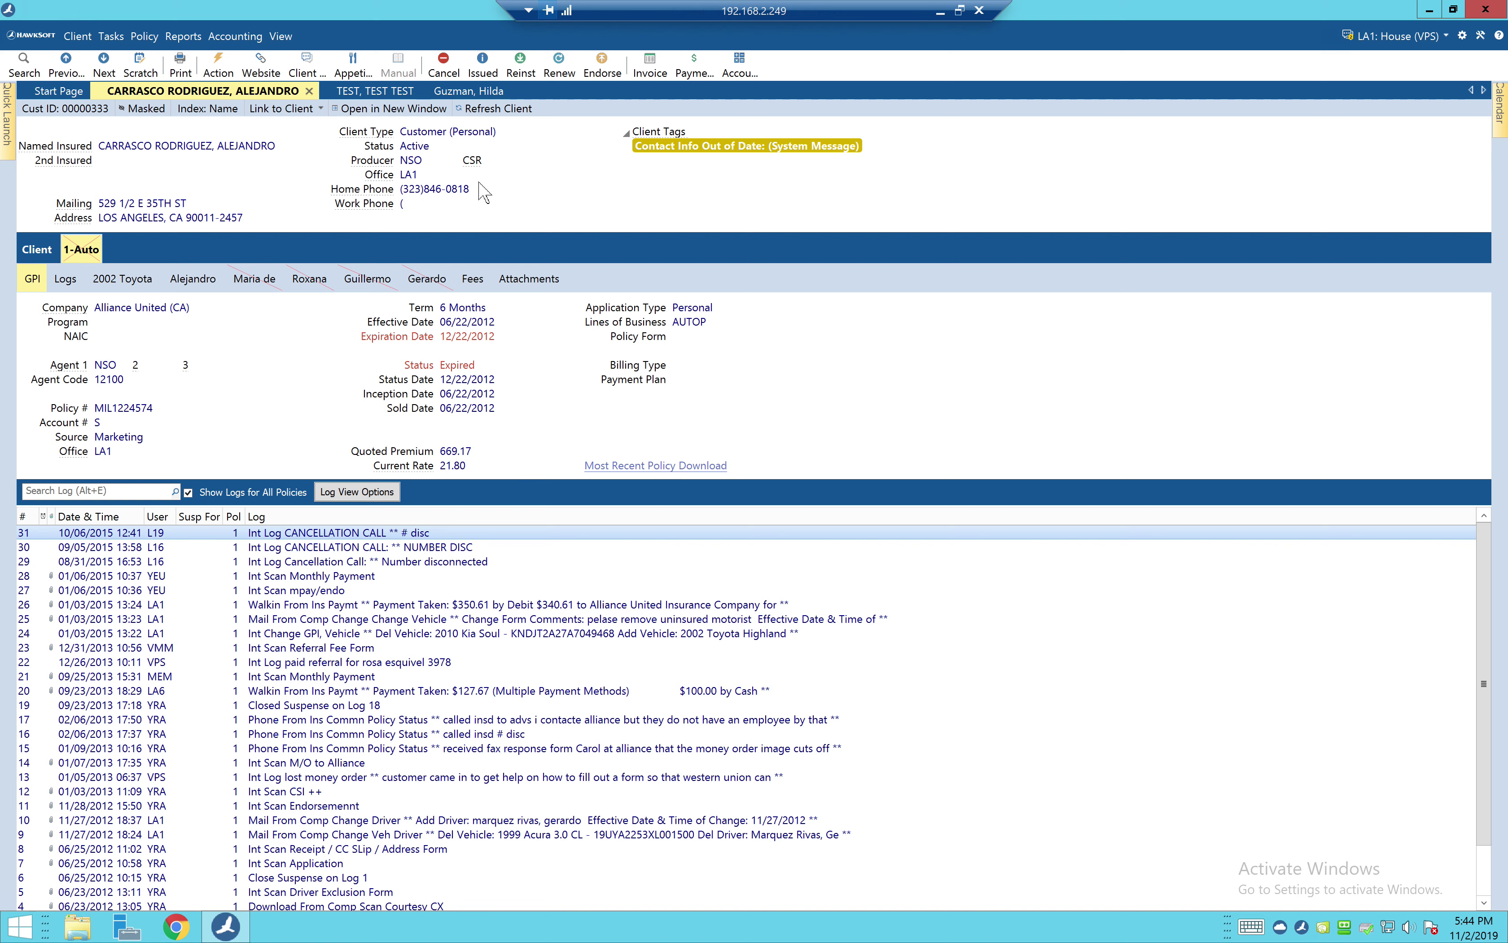
click(468, 91)
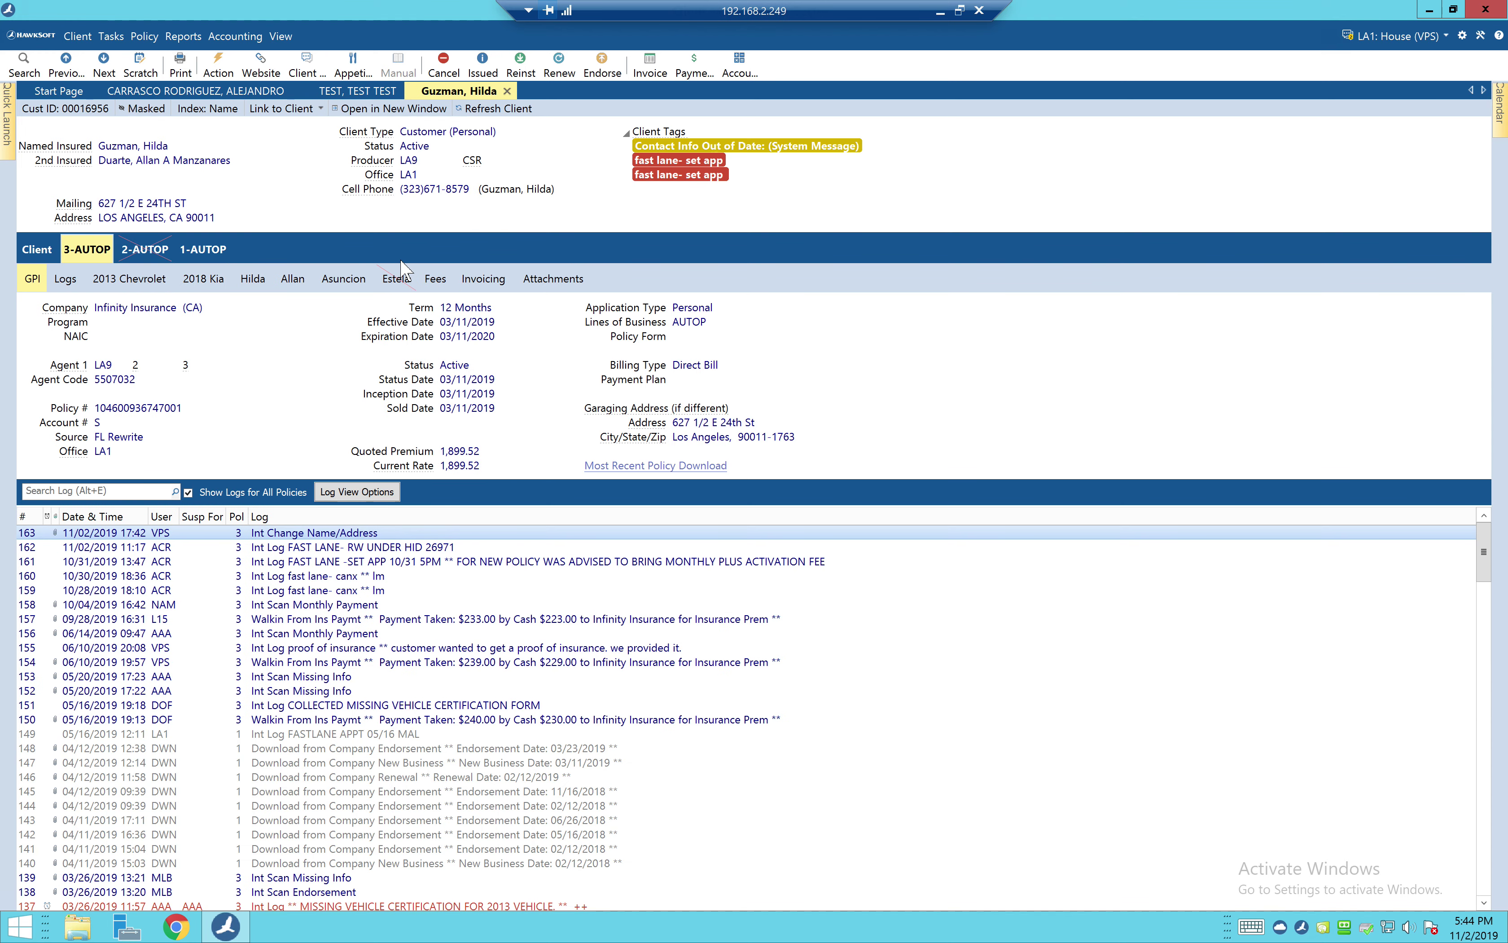
click(156, 252)
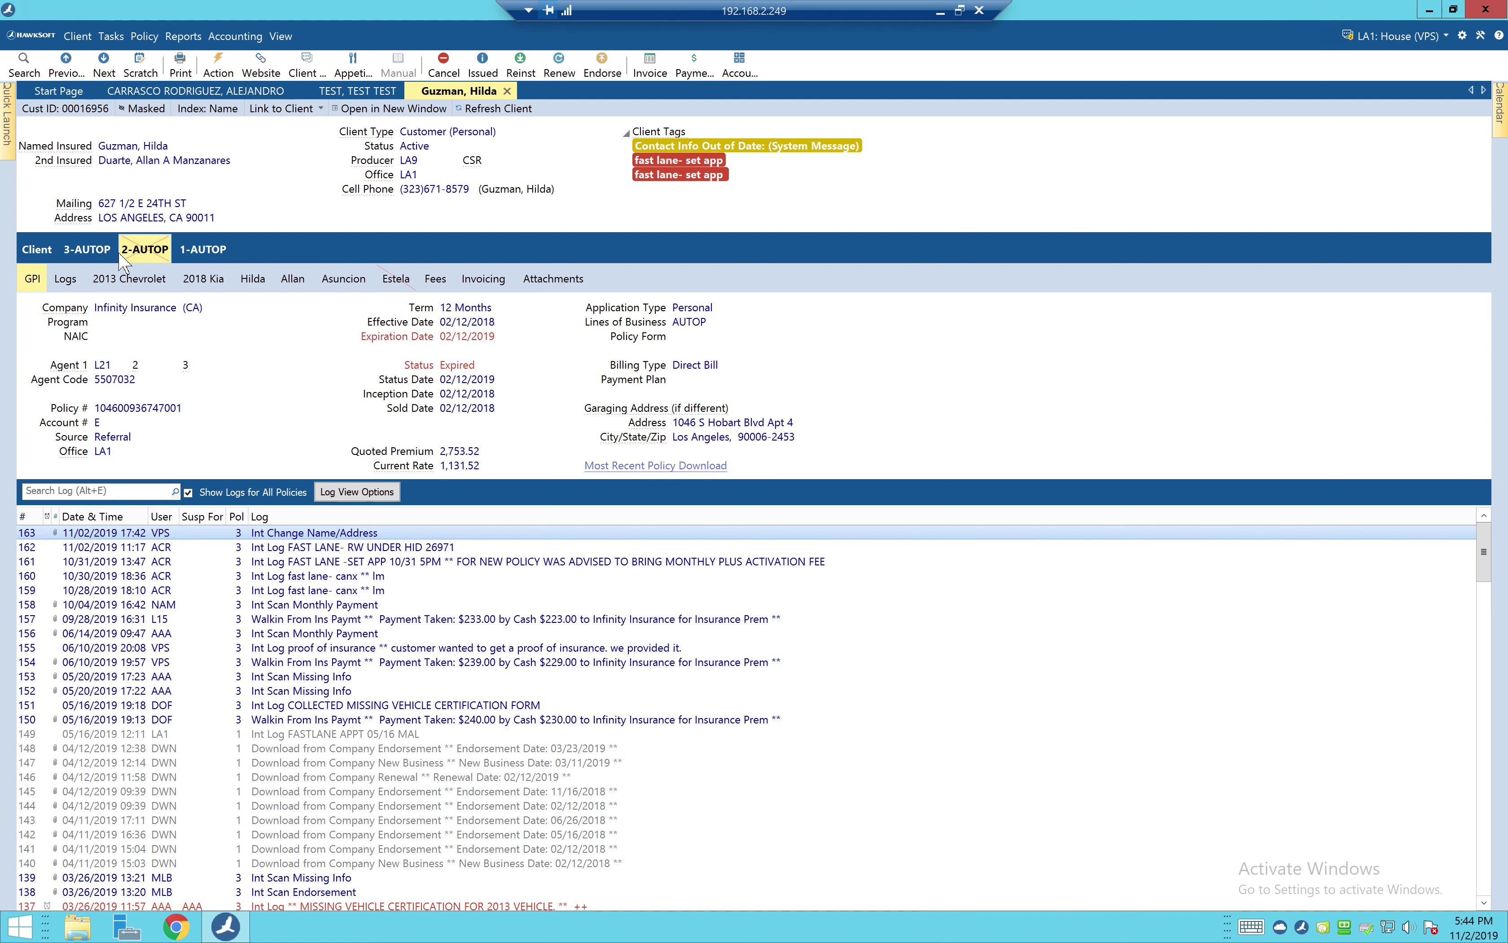
click(92, 253)
- Try to launch Client Texts for the client with the expired Alliance United policy and only a home phone, and dismiss the message
click(240, 93)
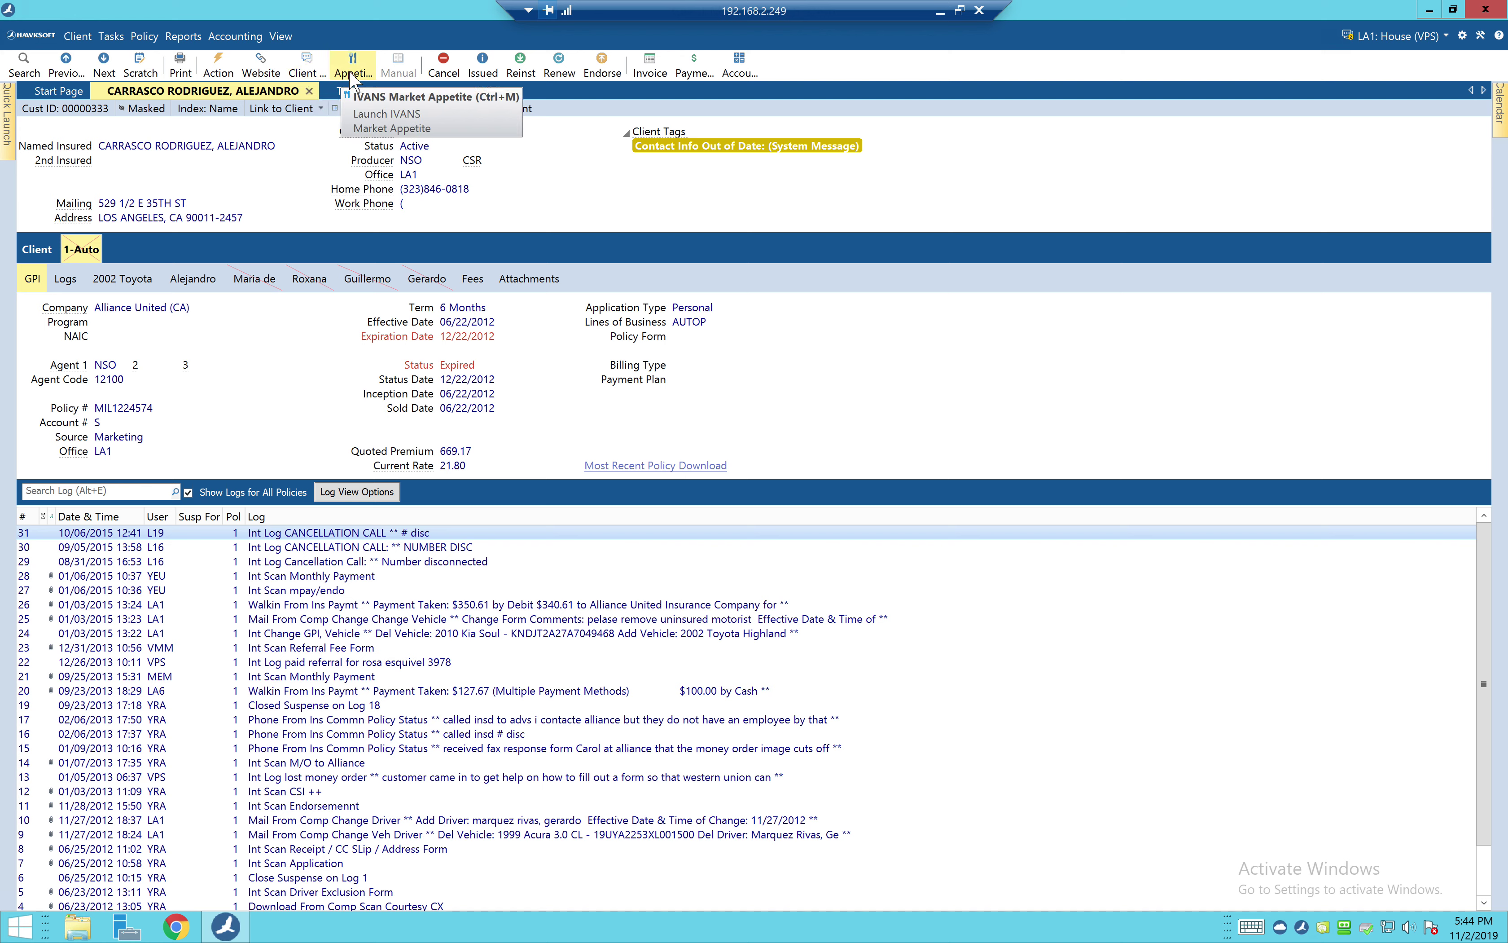
click(305, 67)
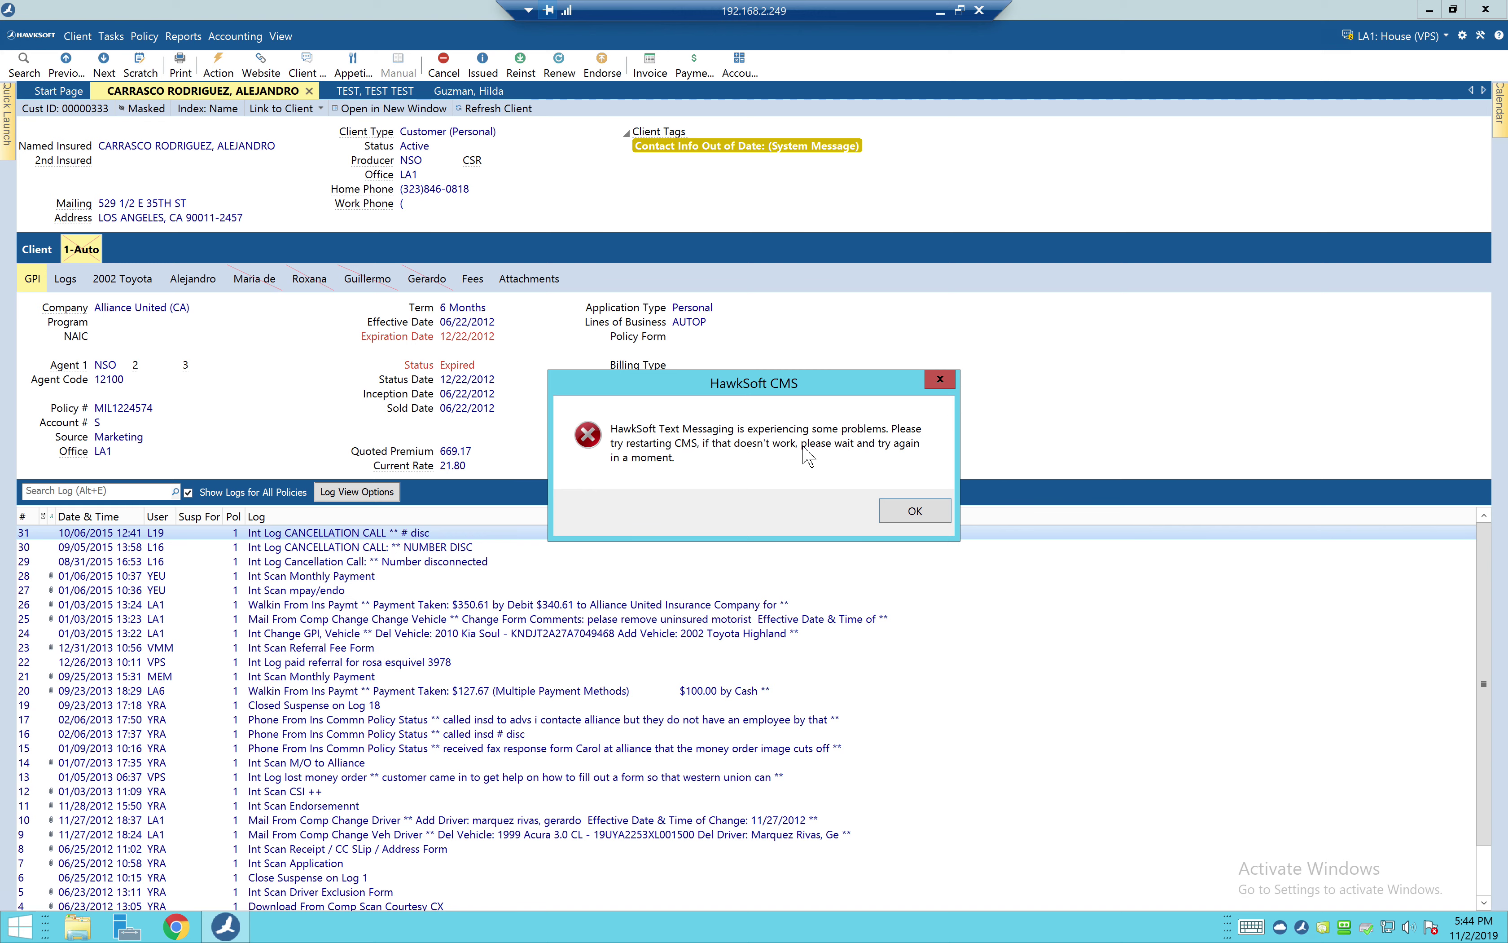
click(926, 524)
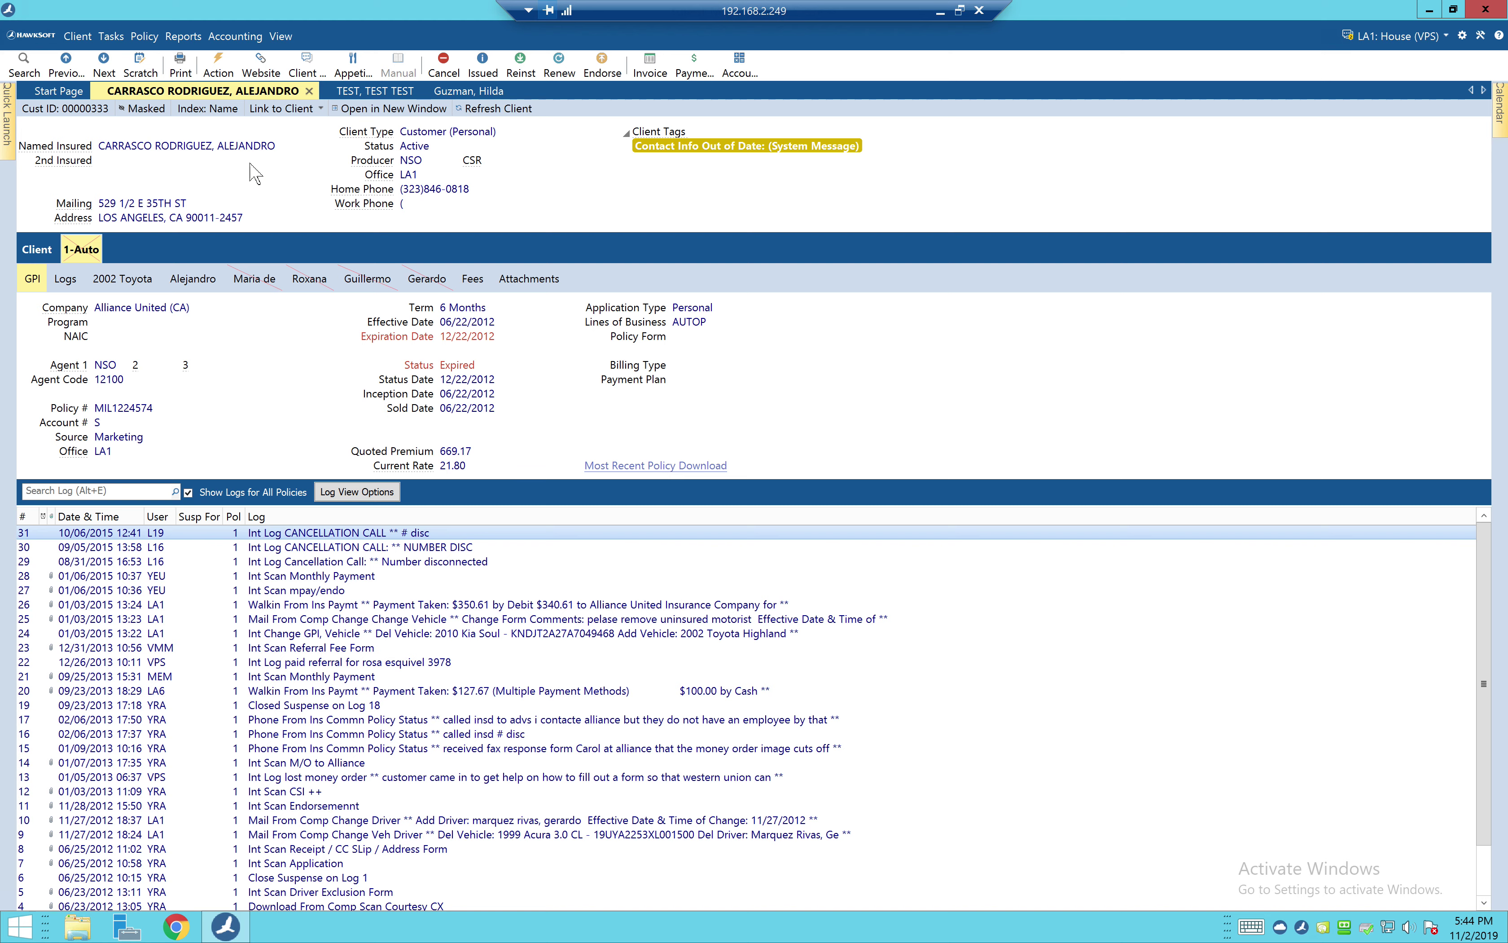
- Reopen the Alliance United client from the recent clients and try launching Client Texts again
mouse_move(6, 140)
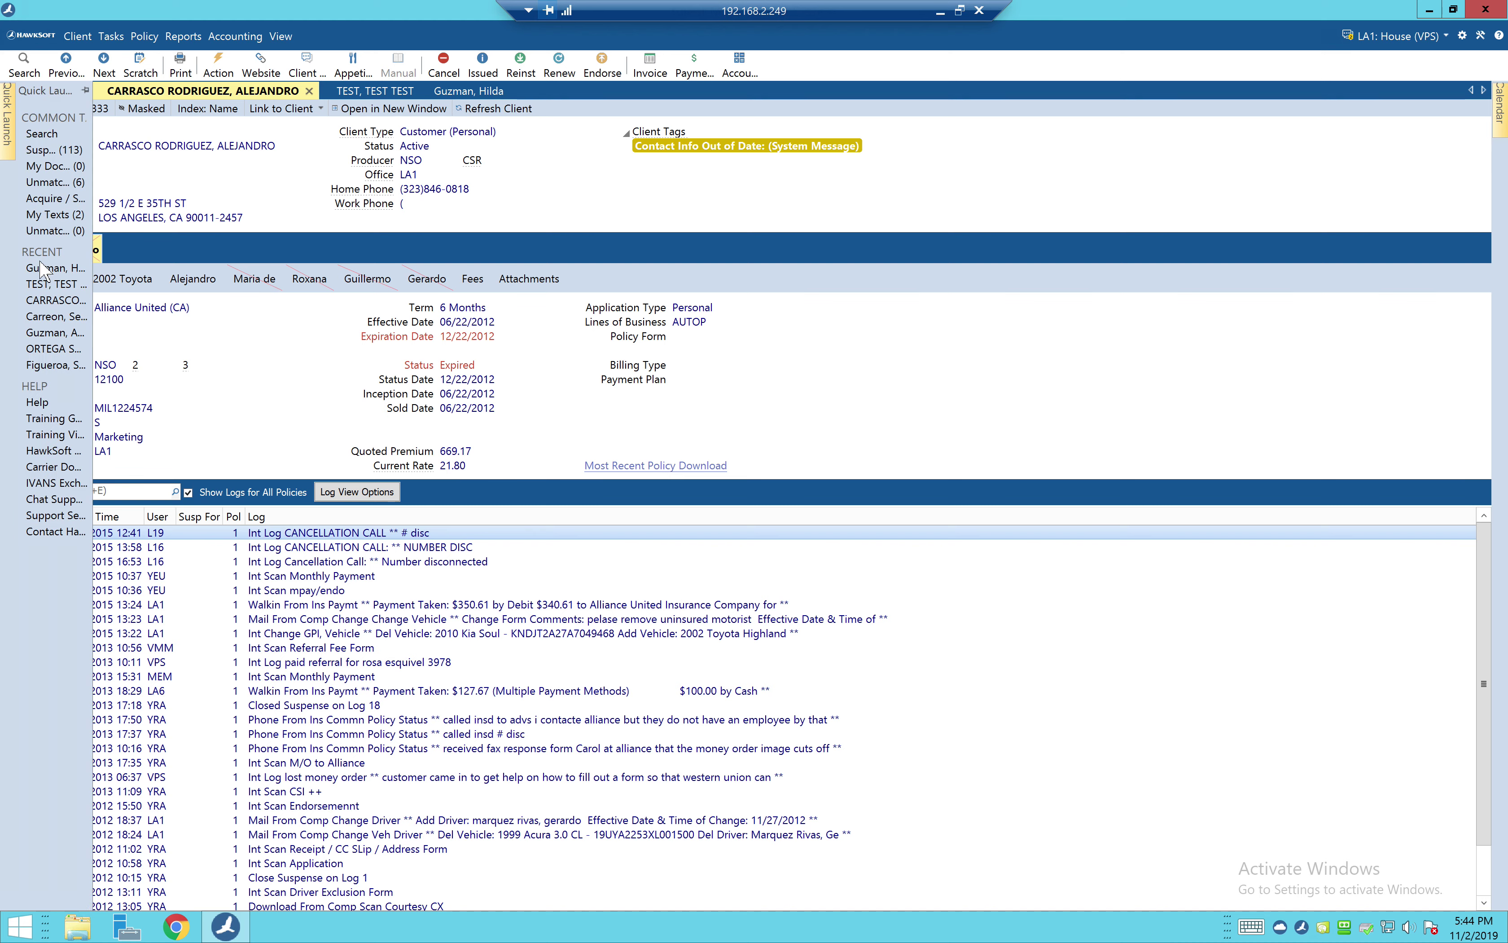
click(47, 301)
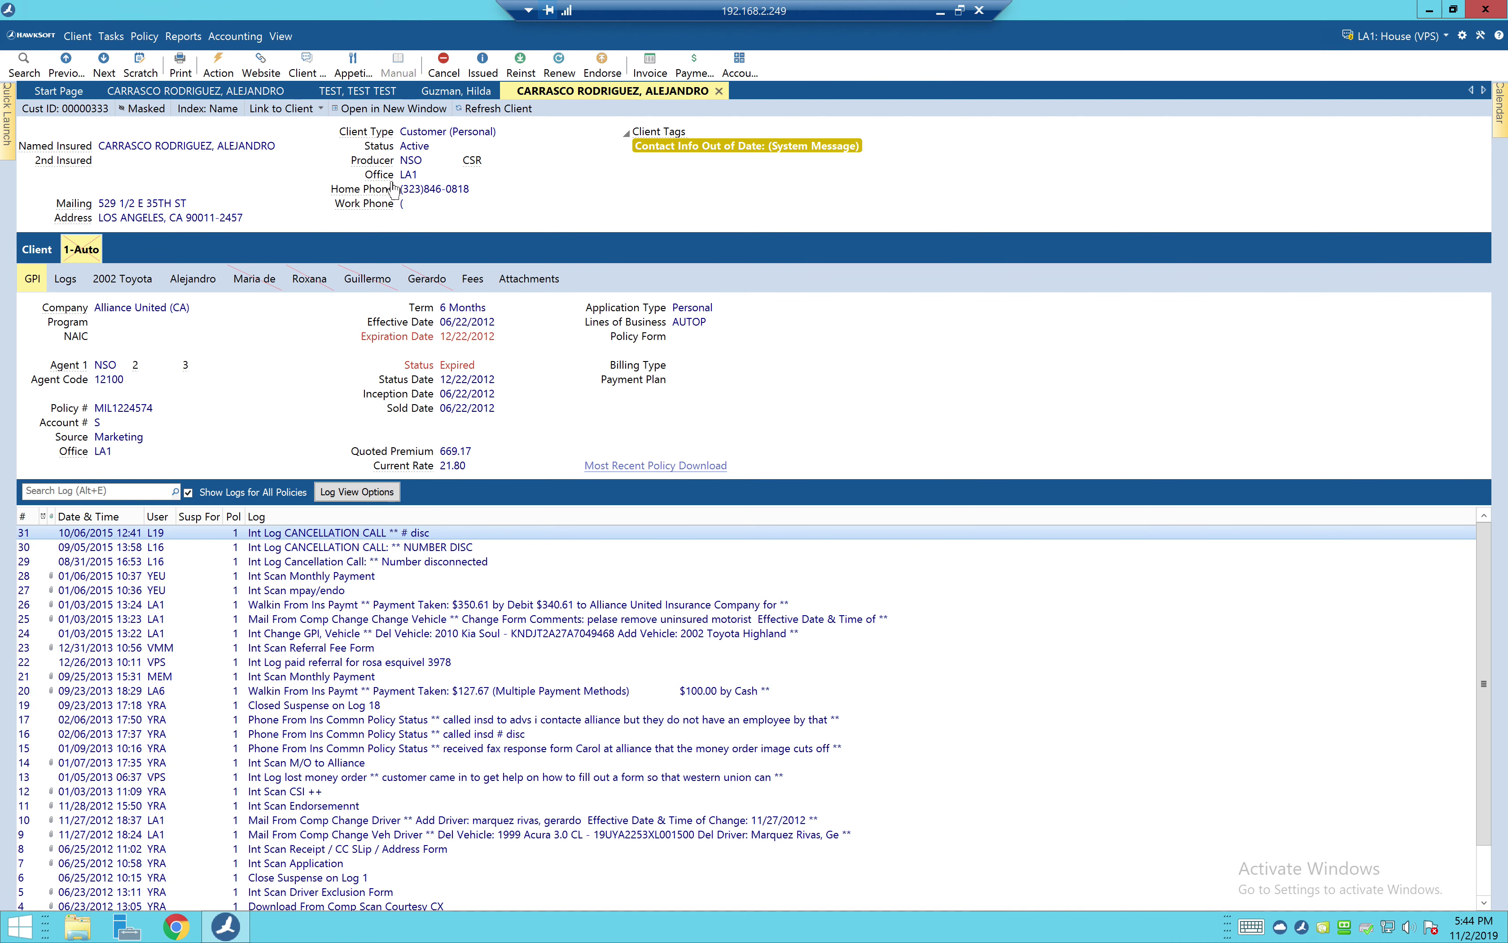
click(306, 66)
click(922, 512)
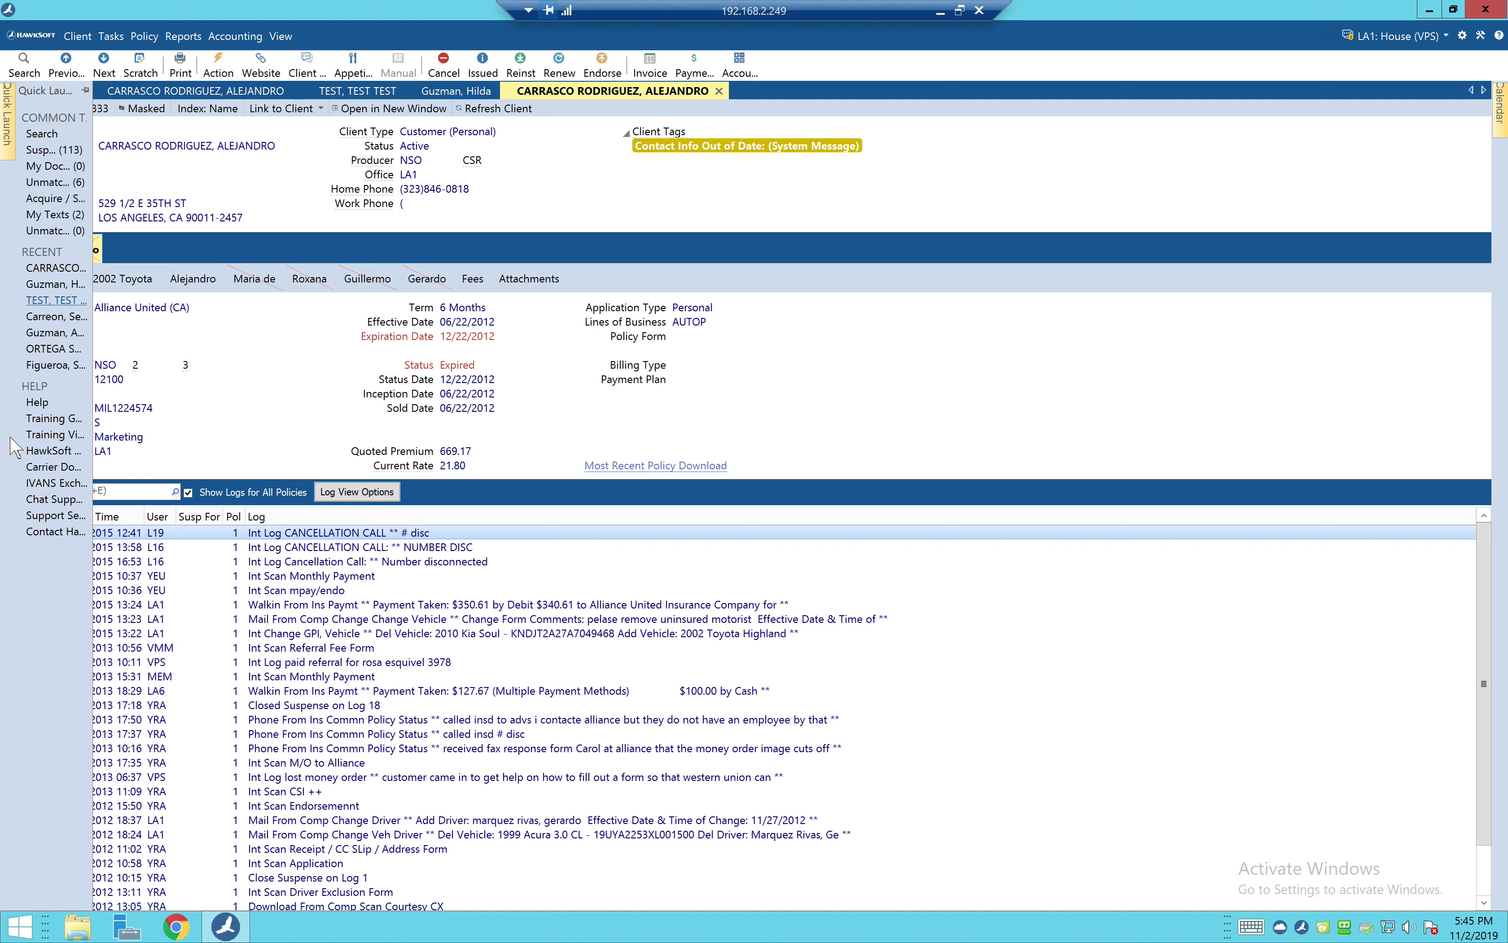
- Open the recent LA3 office client with a home phone and home email, view the client's texts, and close the messaging window
mouse_move(8, 149)
click(50, 349)
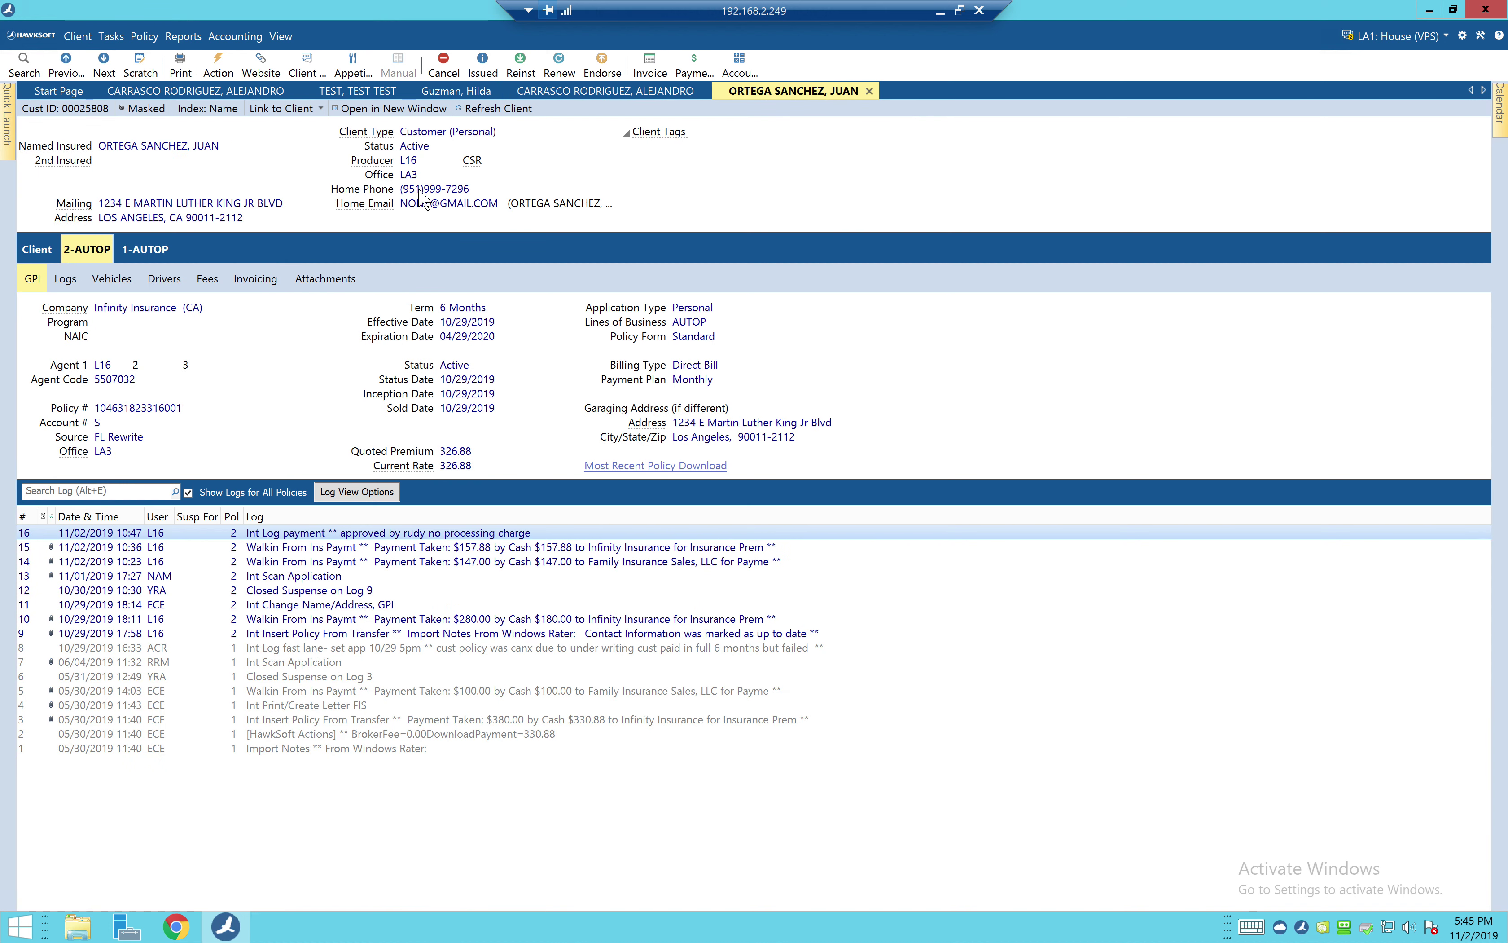
click(306, 64)
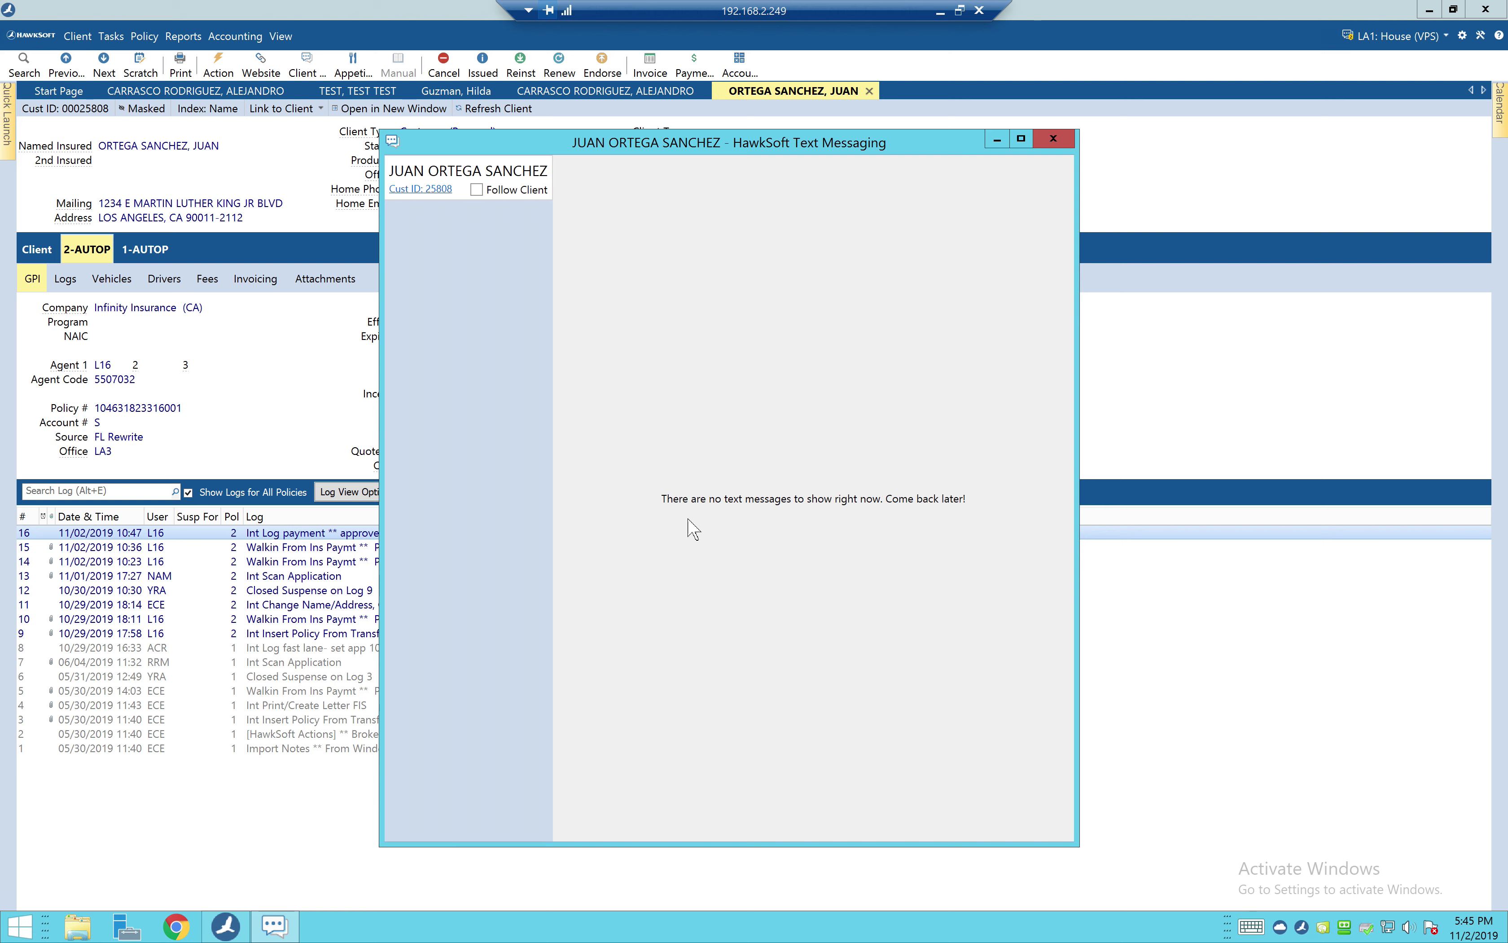
drag(473, 147, 599, 144)
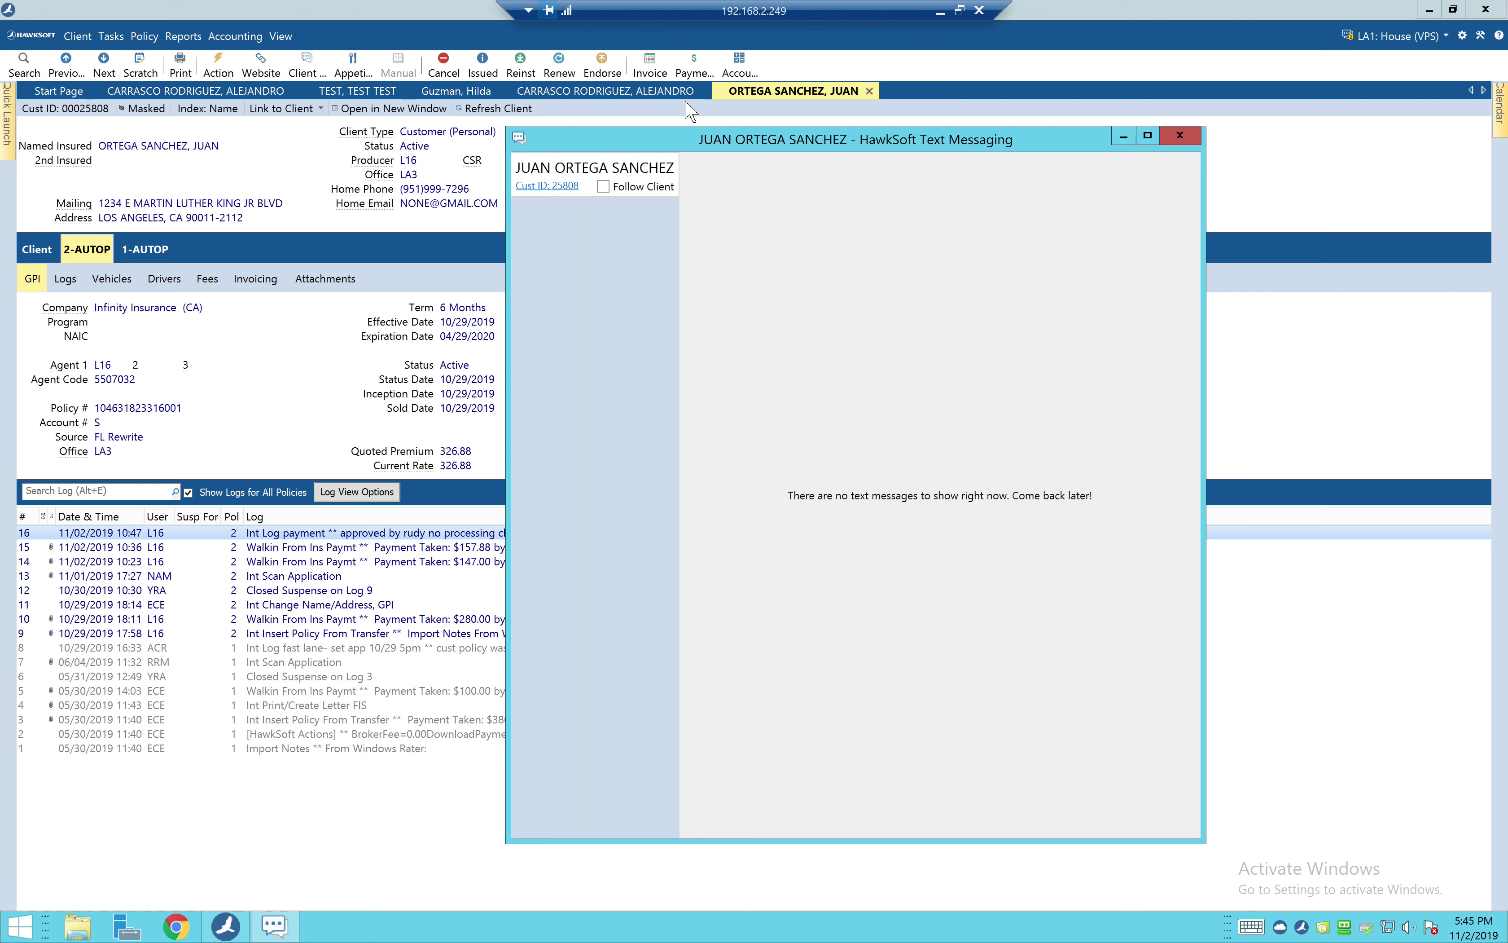
click(1180, 136)
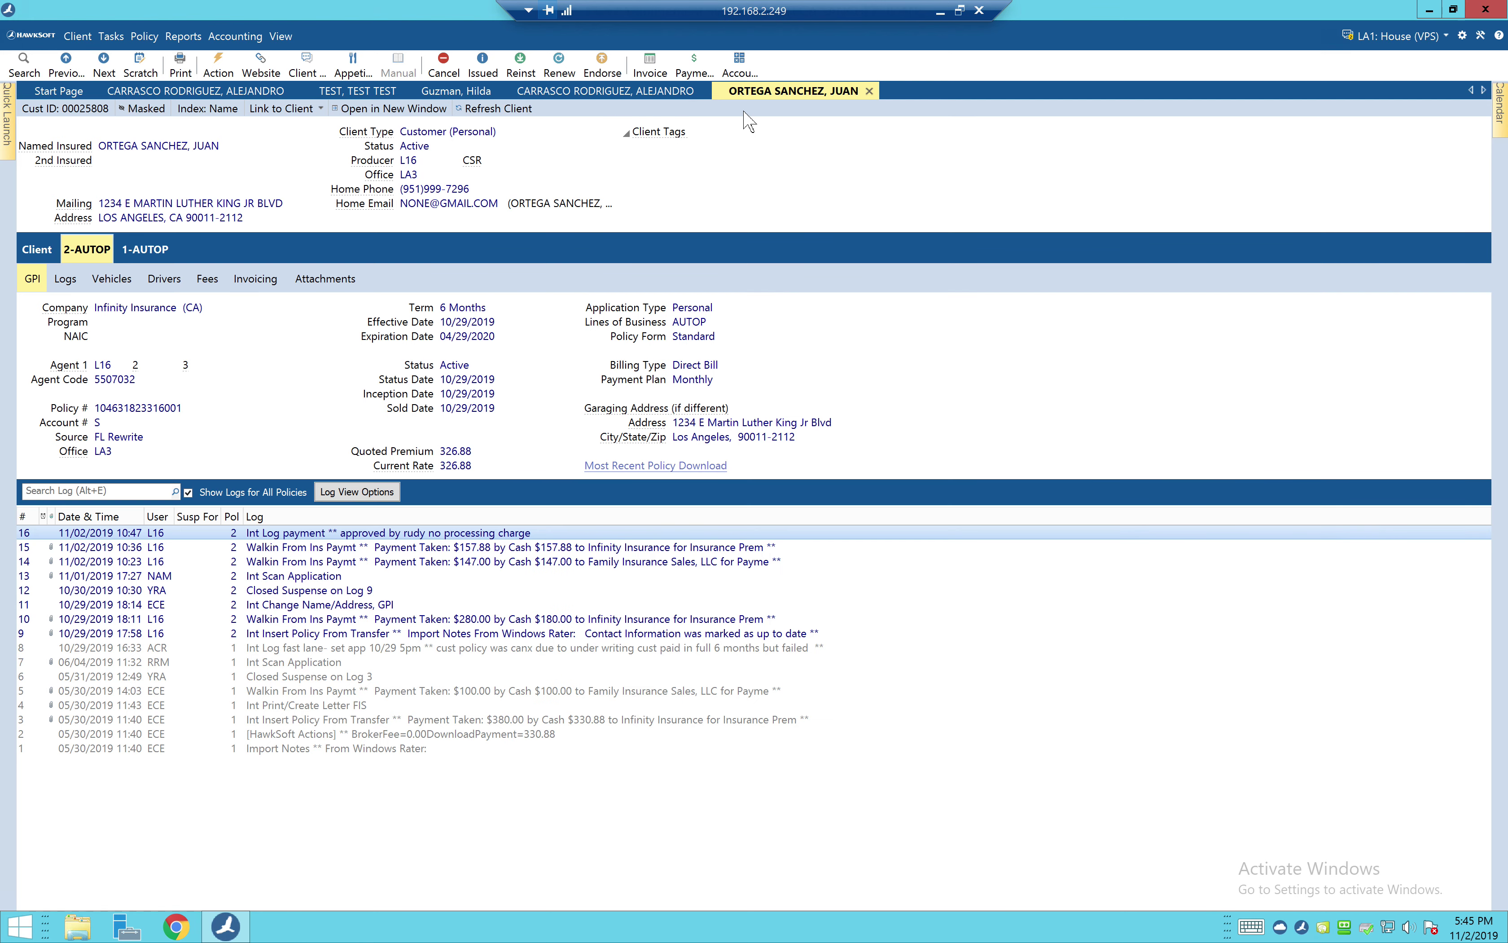
- Return to the second open record of the Alliance United client and try Client Texts once more, dismissing the message
click(605, 91)
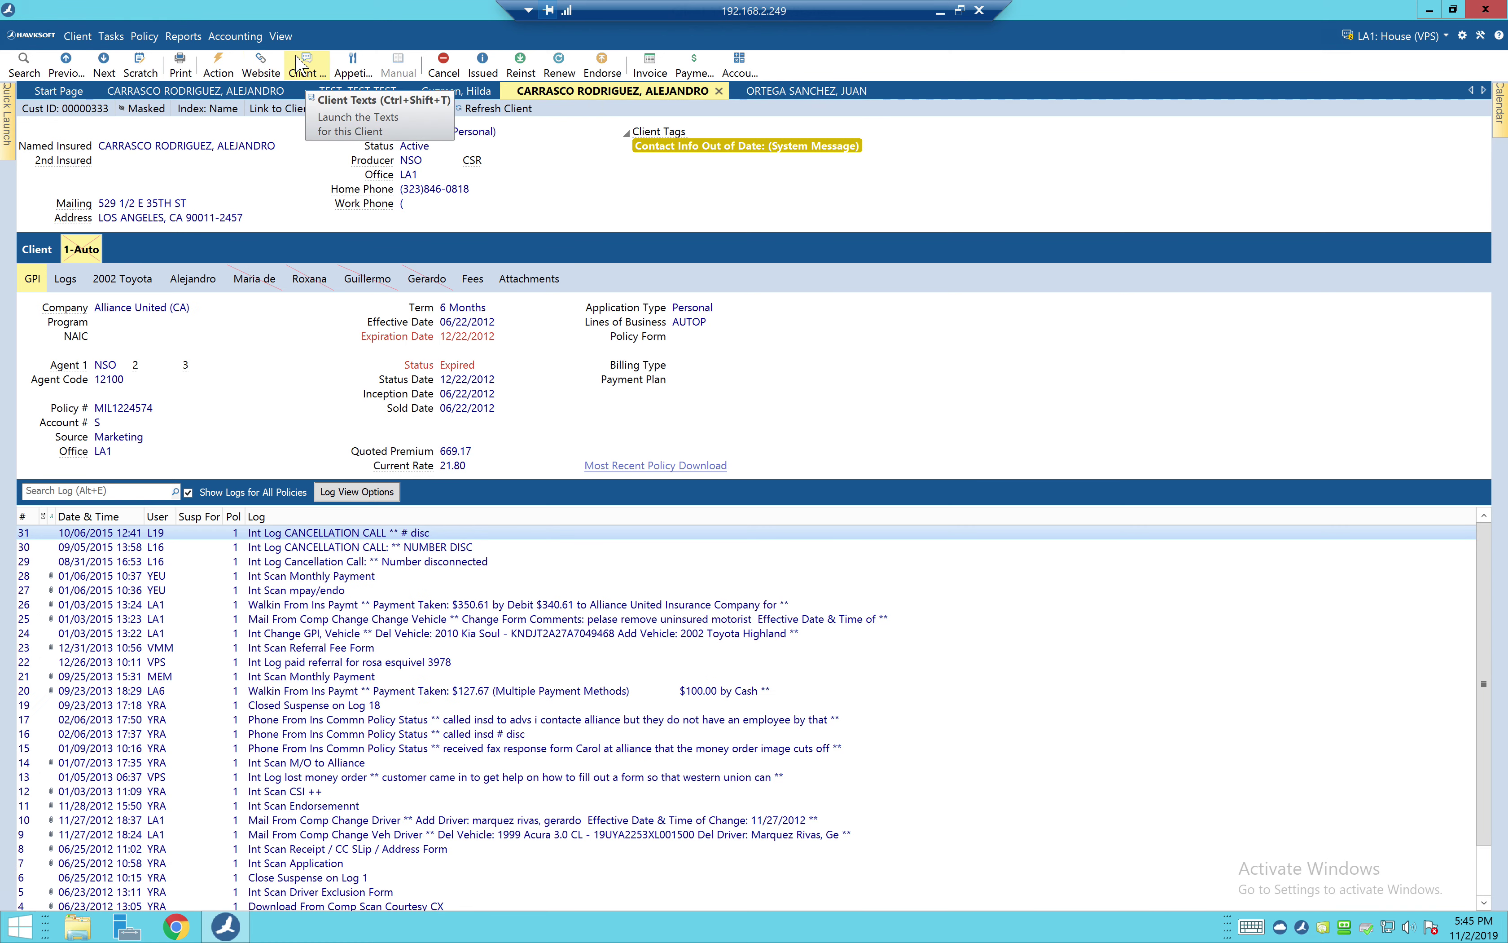
click(307, 69)
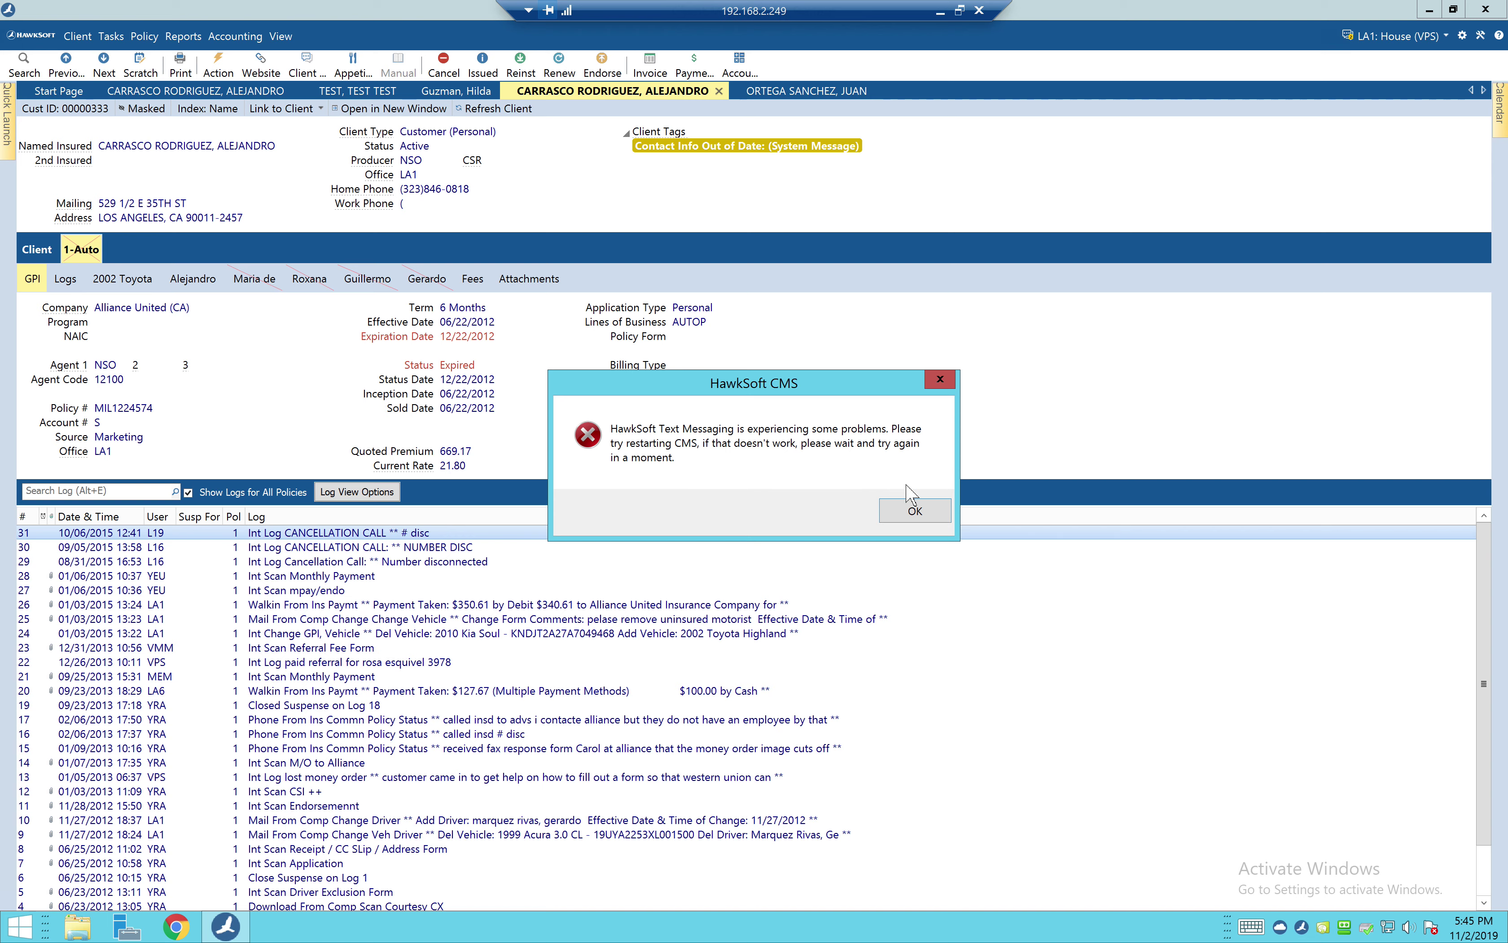
click(914, 511)
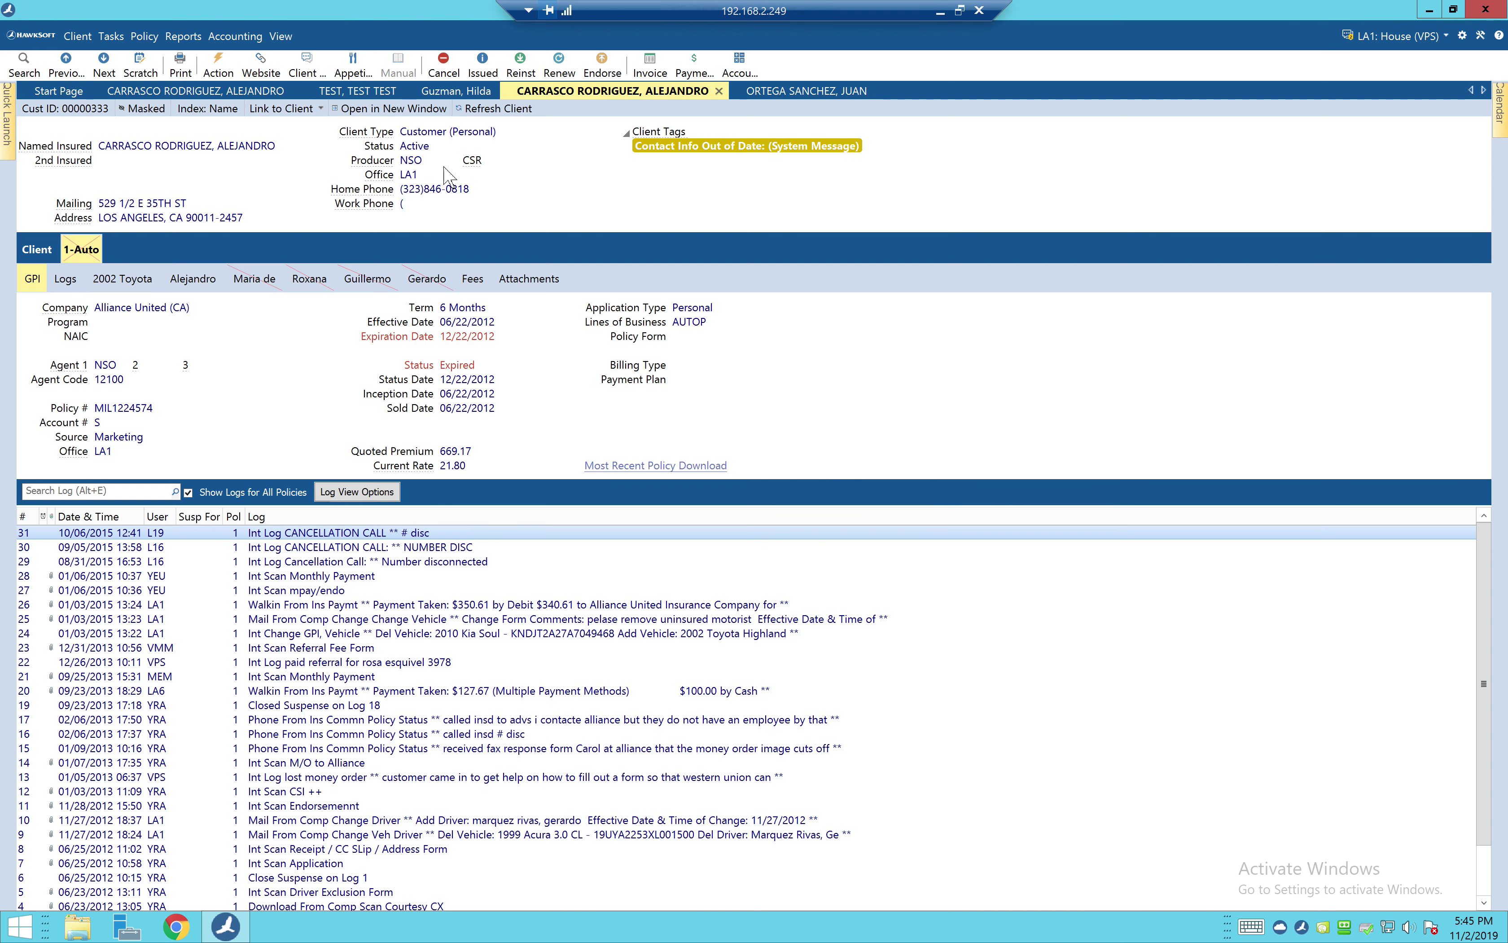
- Open Client Texts for the client with a cell phone and skip the opt-in process, accepting legal liability
click(435, 94)
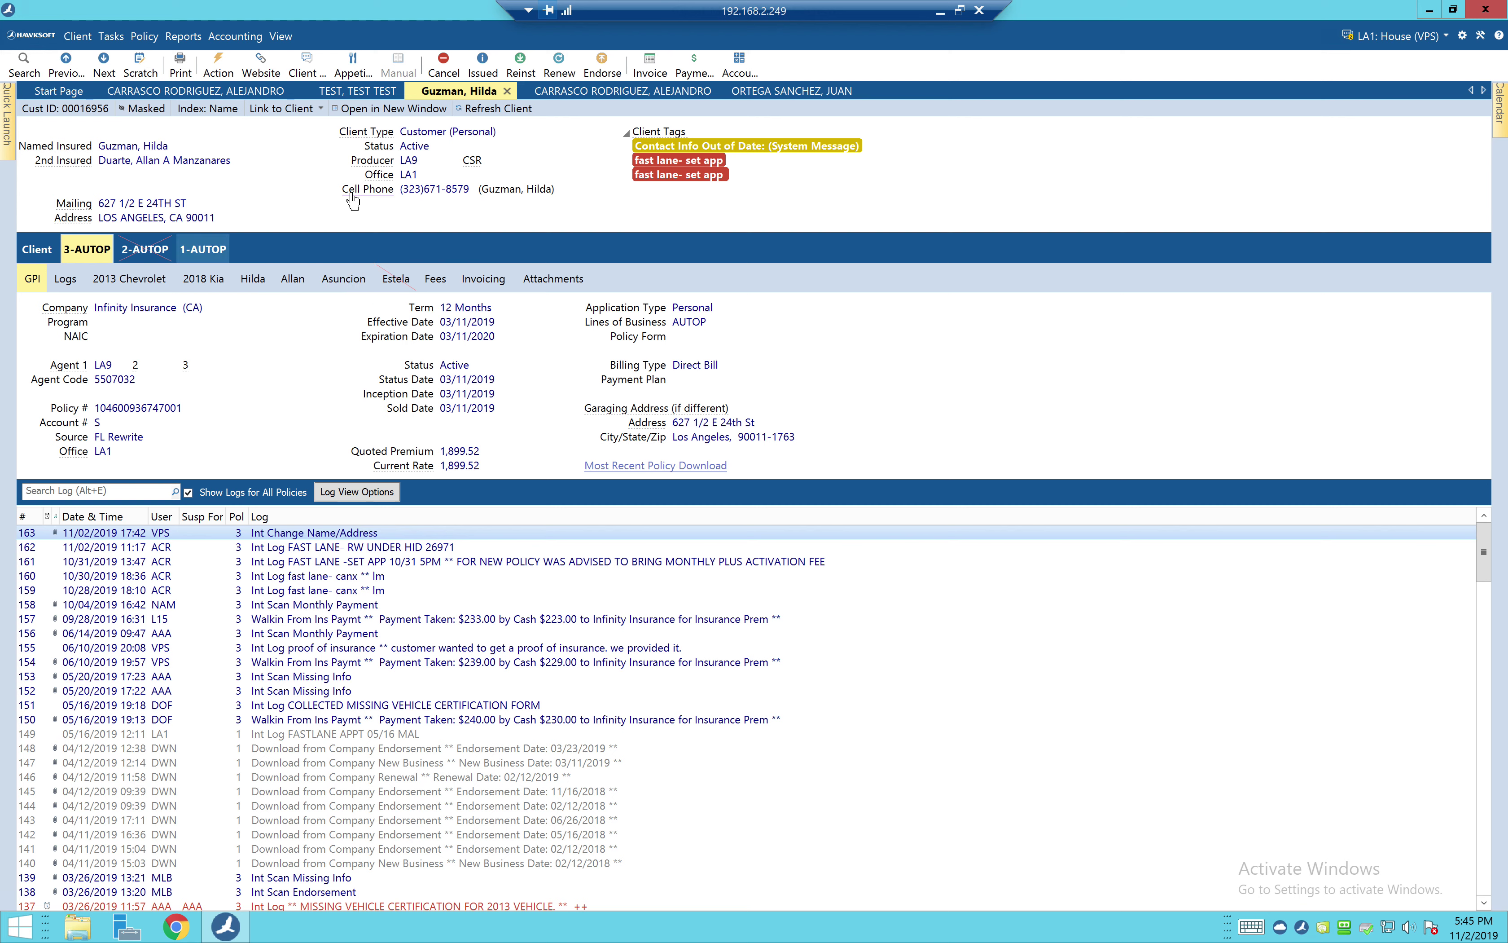
click(308, 62)
click(334, 103)
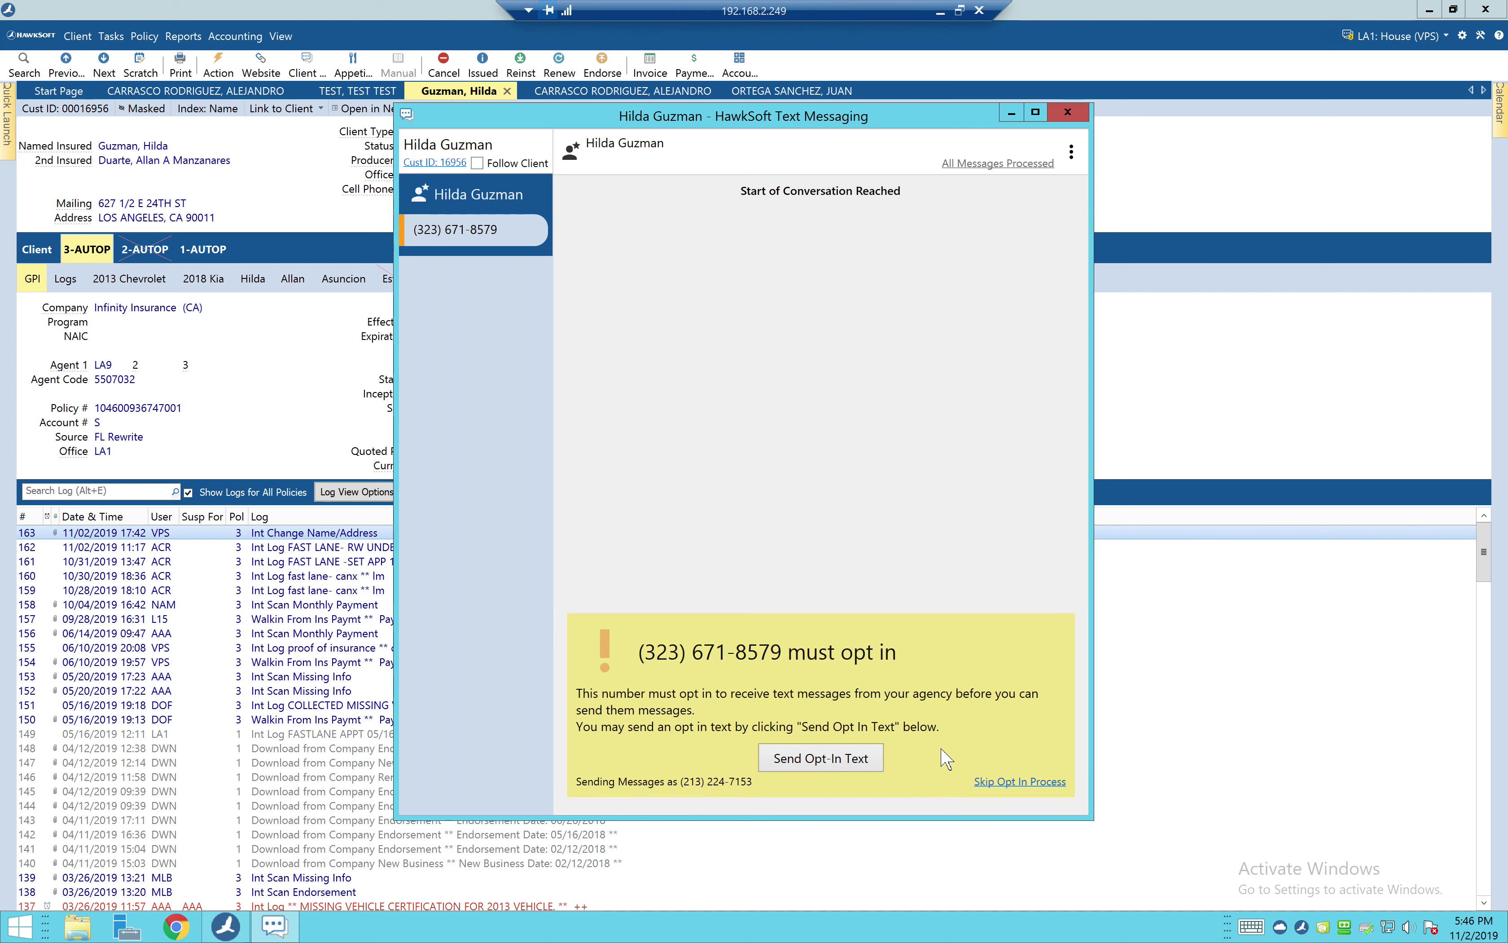
click(1000, 787)
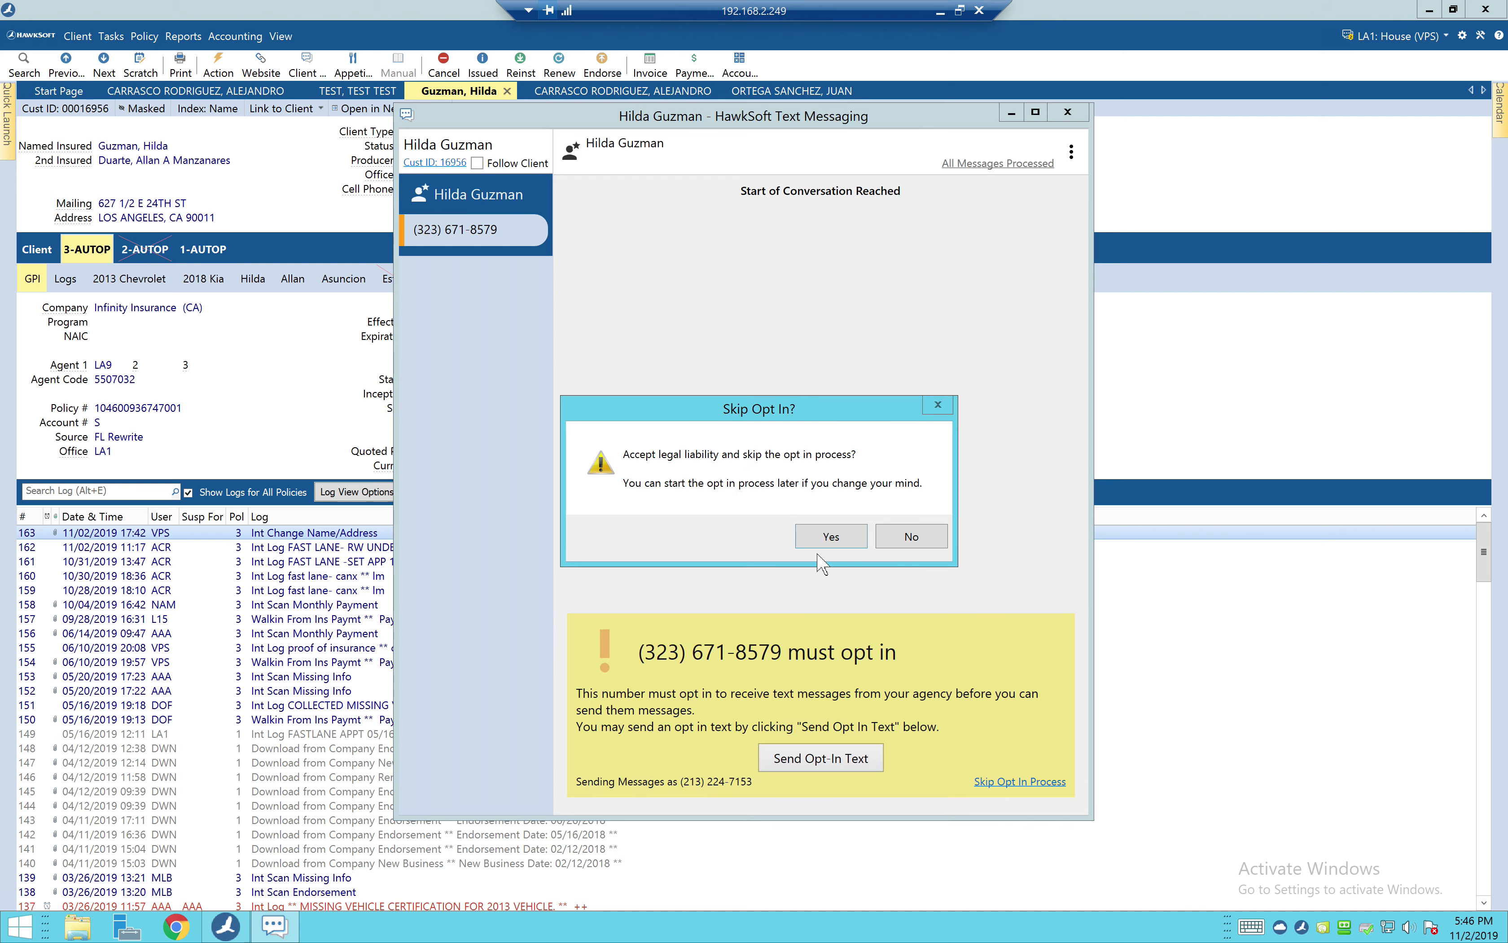
click(827, 537)
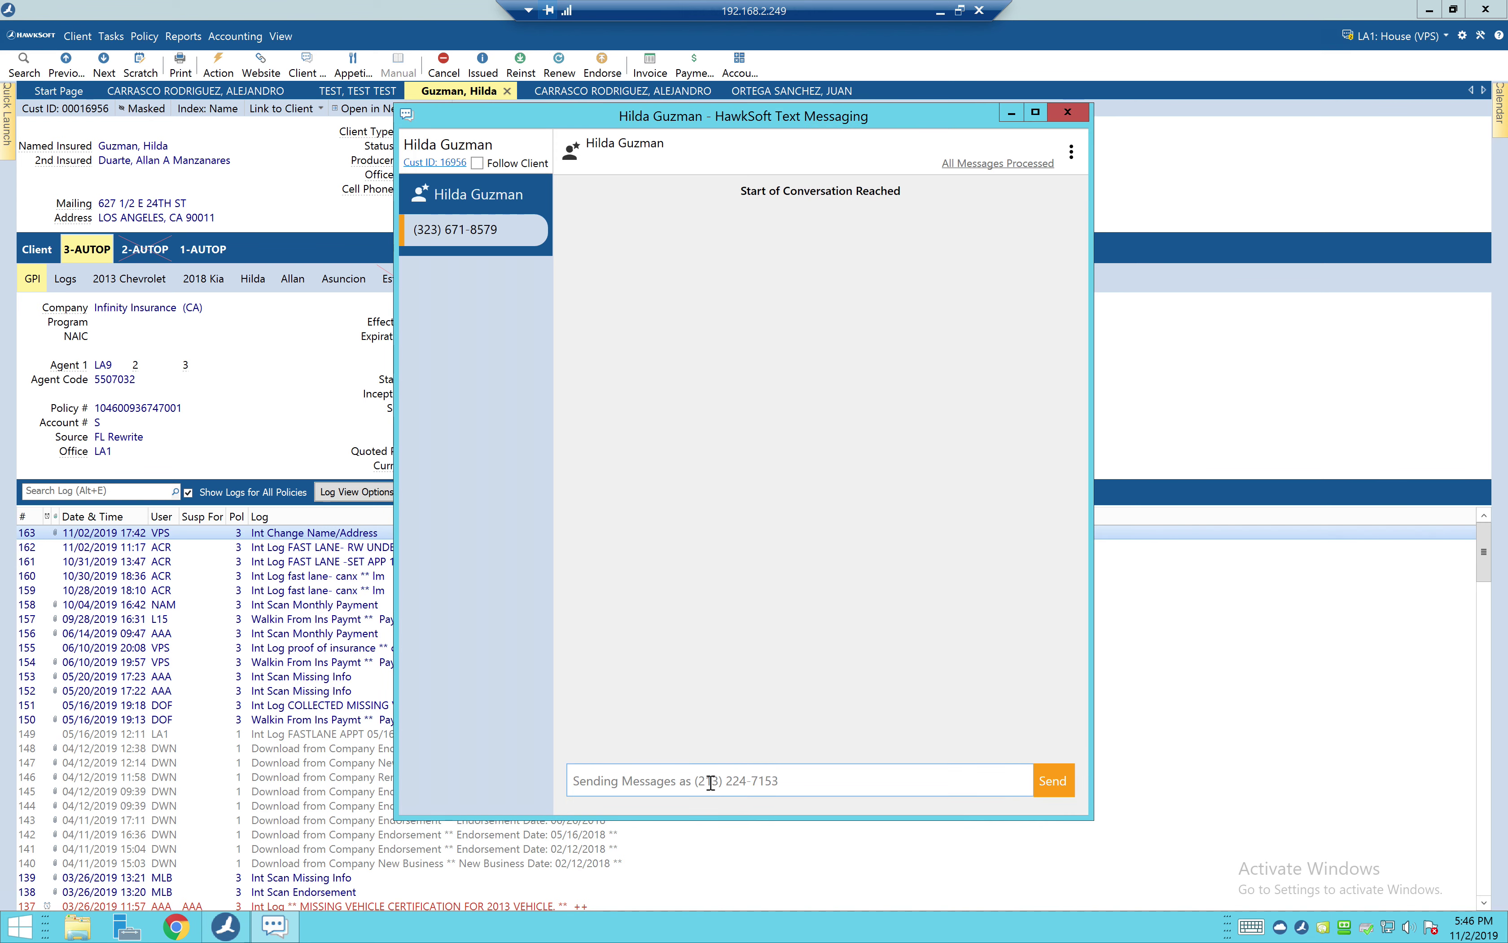
- Draft the text "good evening, this is a reminder that your payment is due" and clear it without sending
click(710, 782)
text(go)
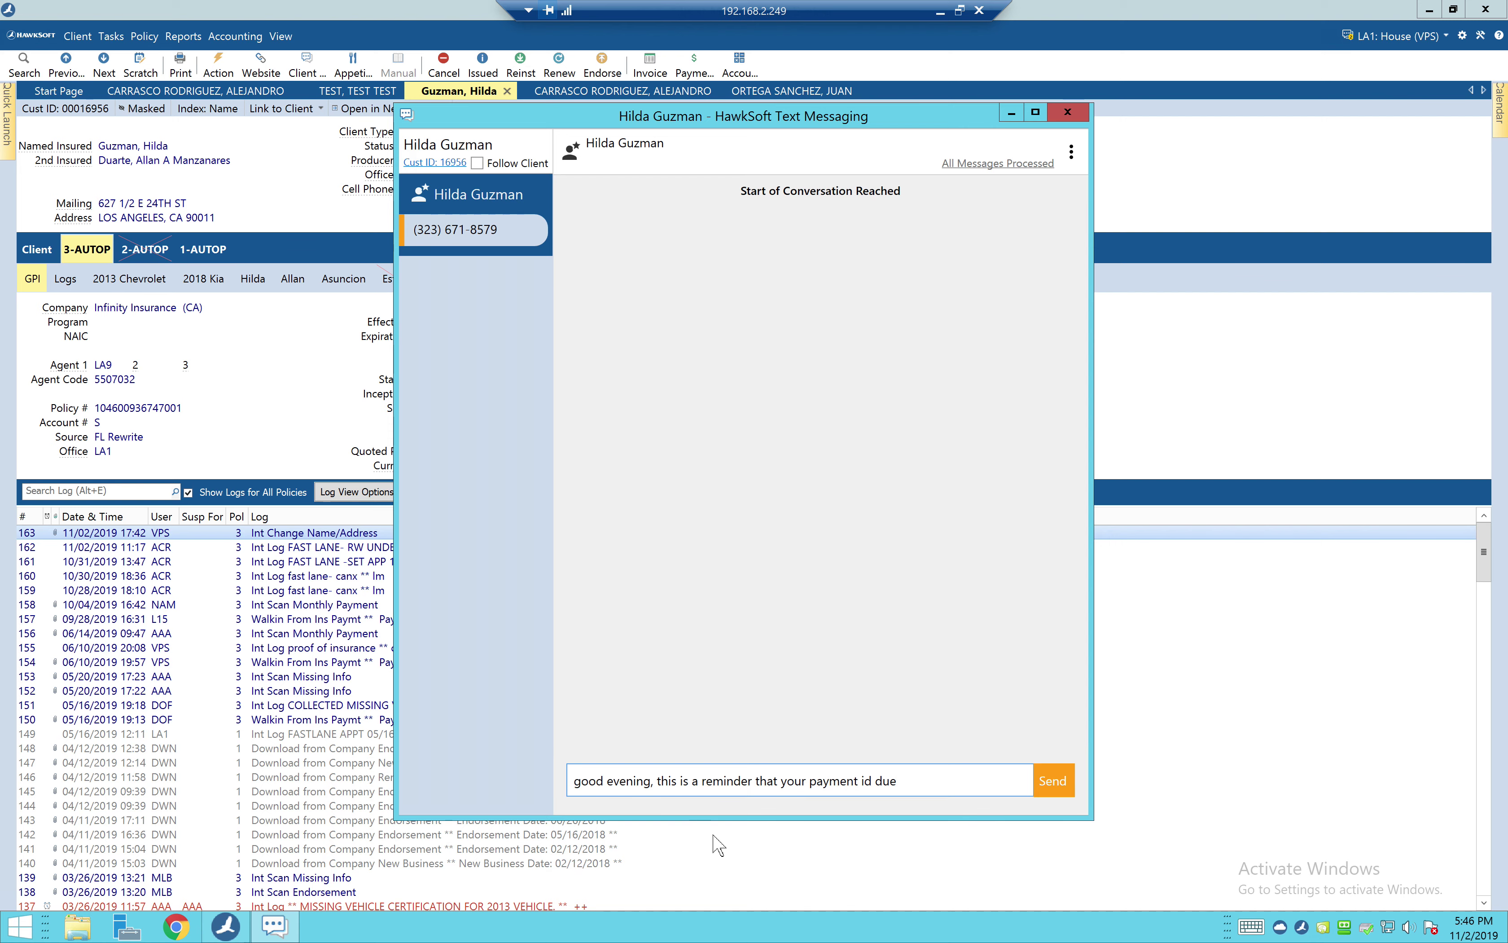
click(865, 782)
key(Delete)
text(s)
drag(963, 777, 513, 779)
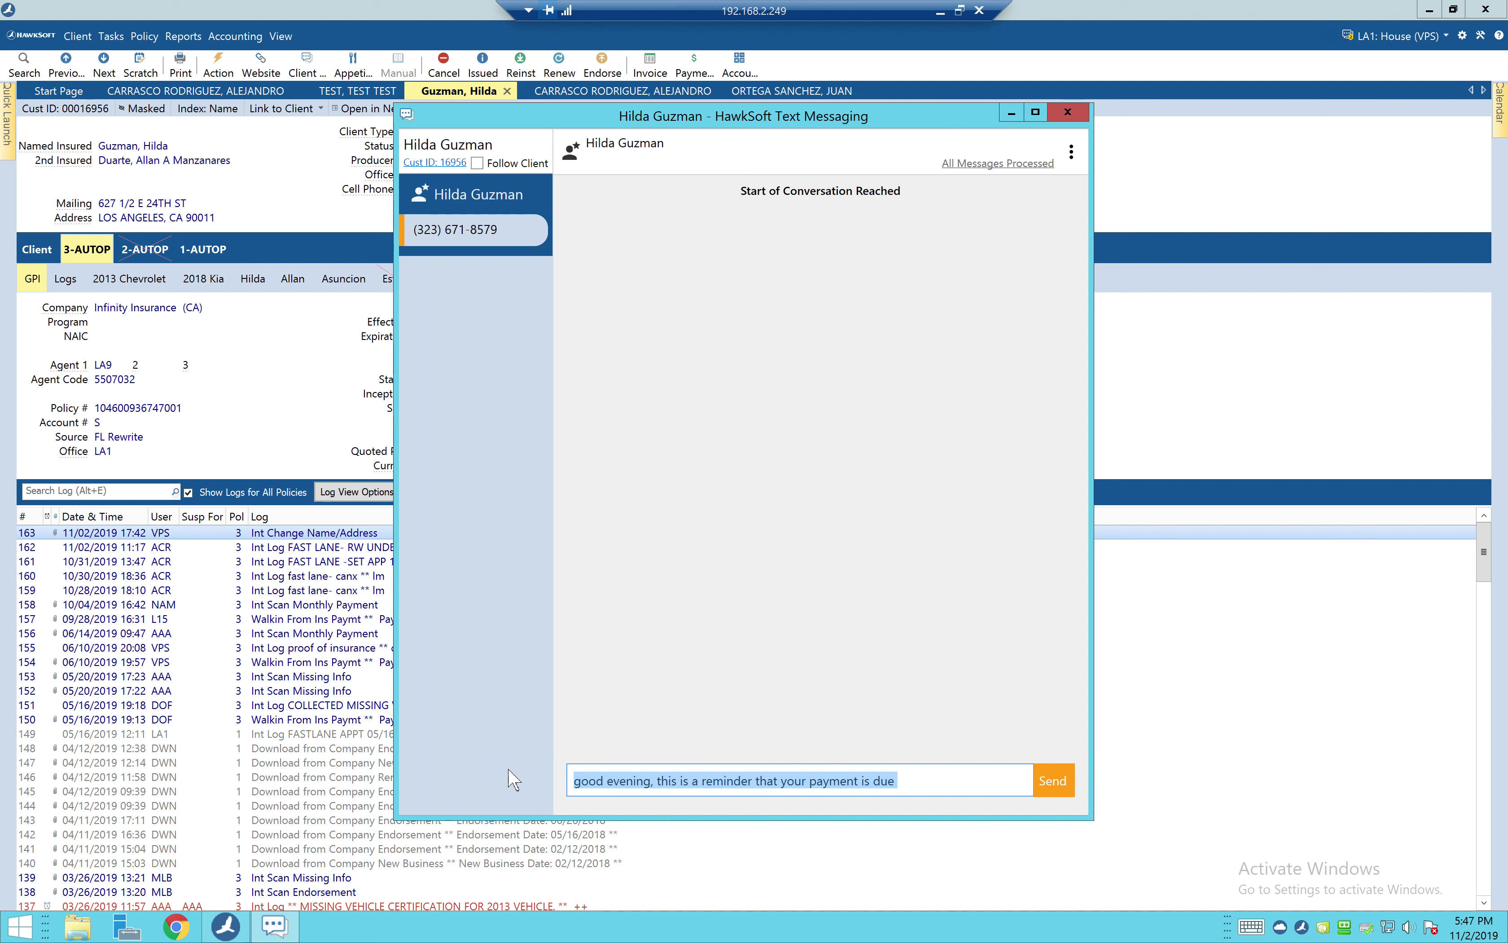
key(BackSpace)
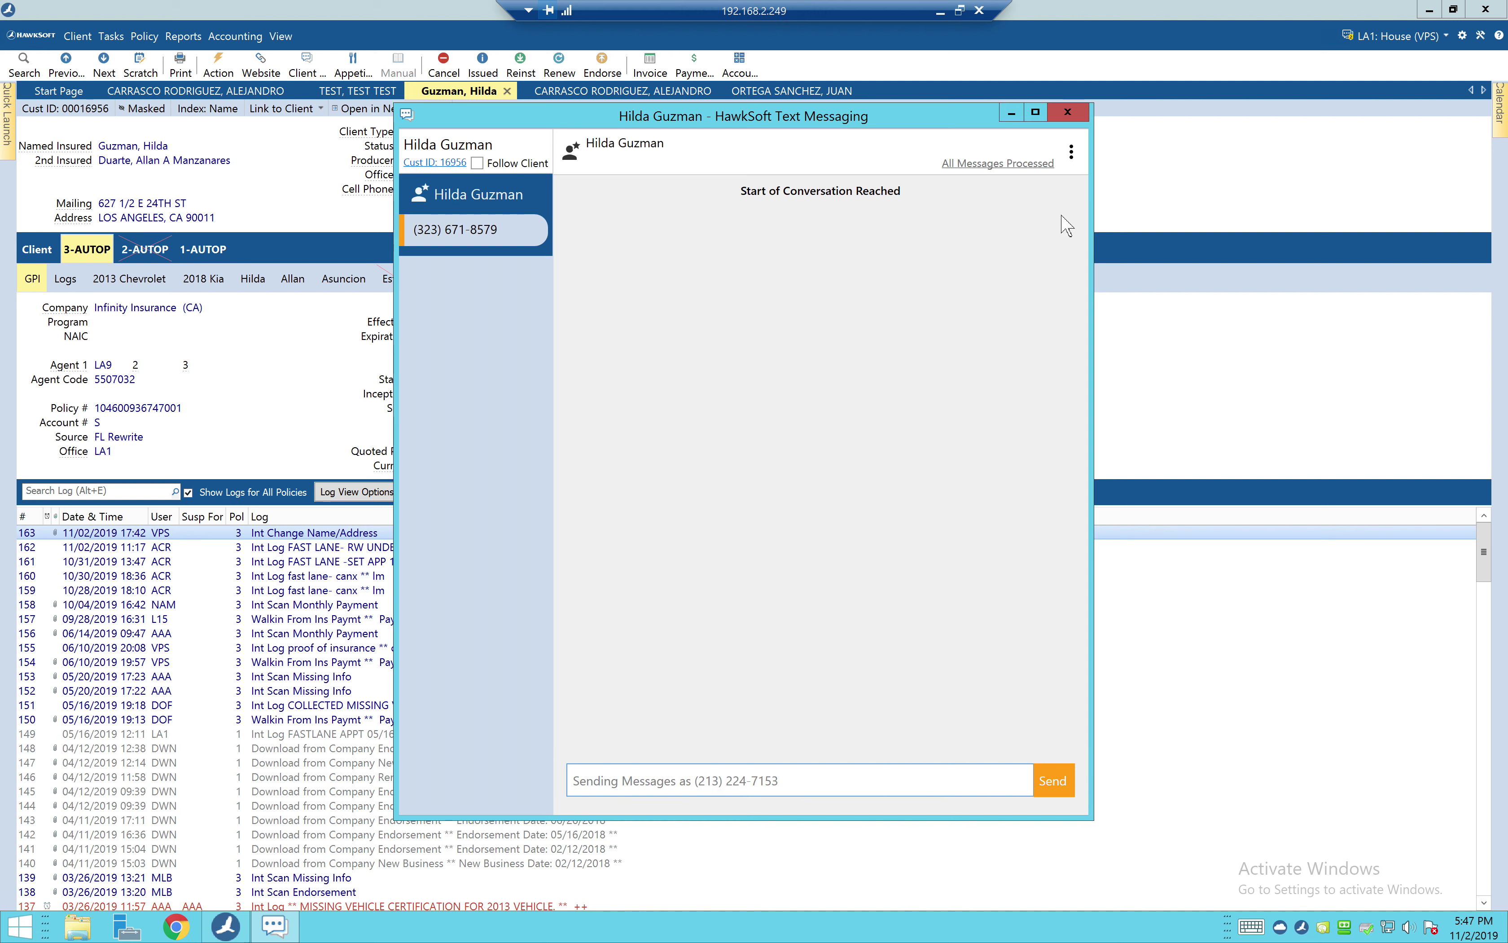
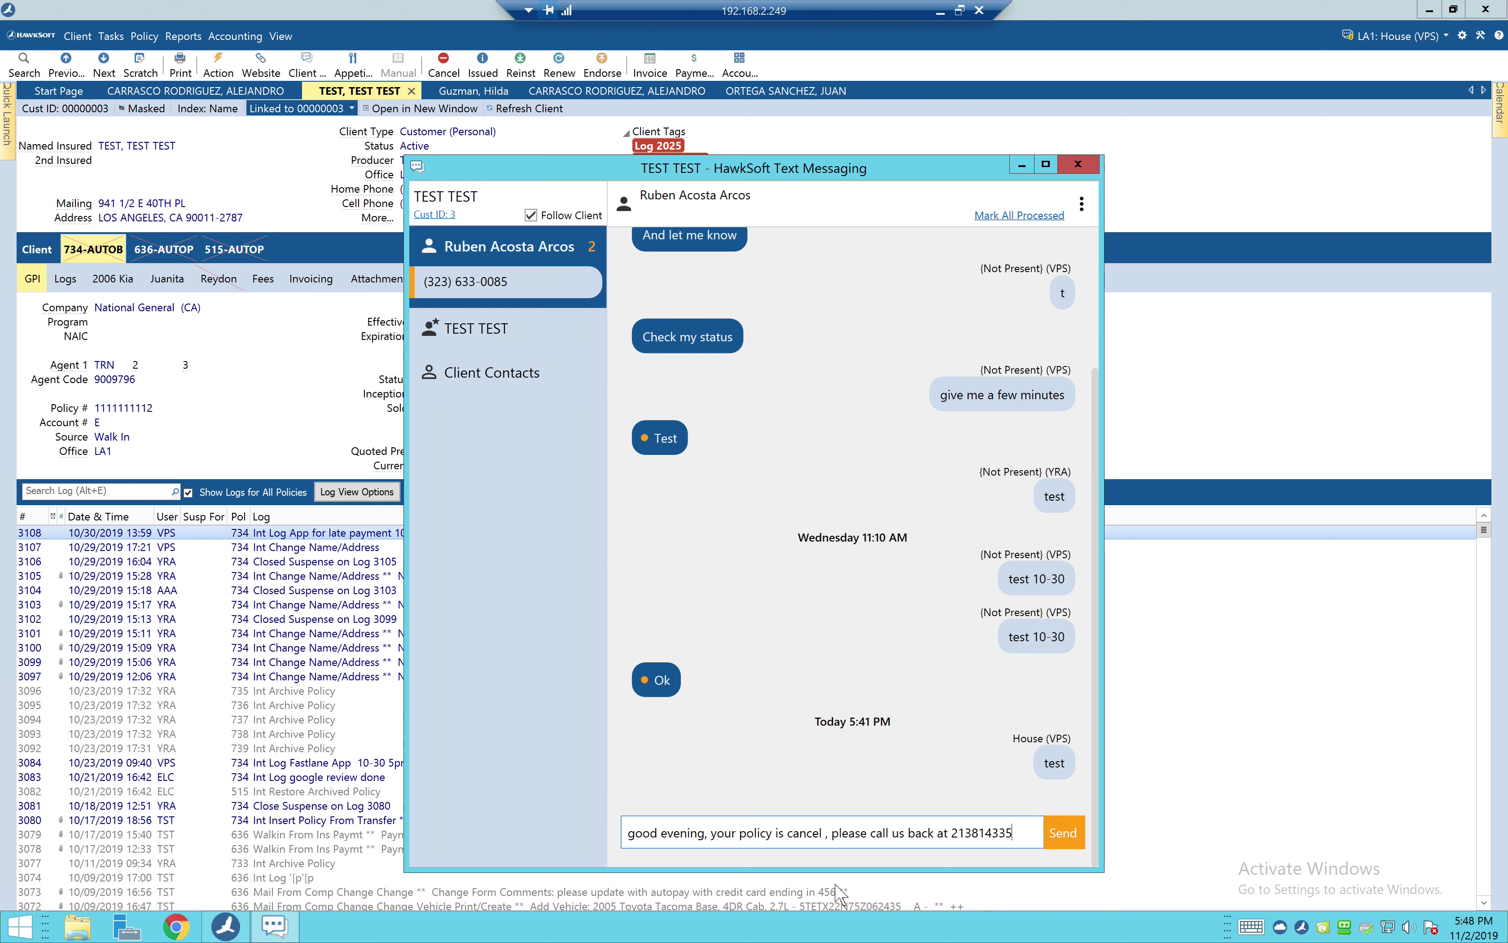
- Send the drafted policy-cancellation text with the callback number from the TEST TEST client, review the conversation, and close the messaging window
click(1066, 838)
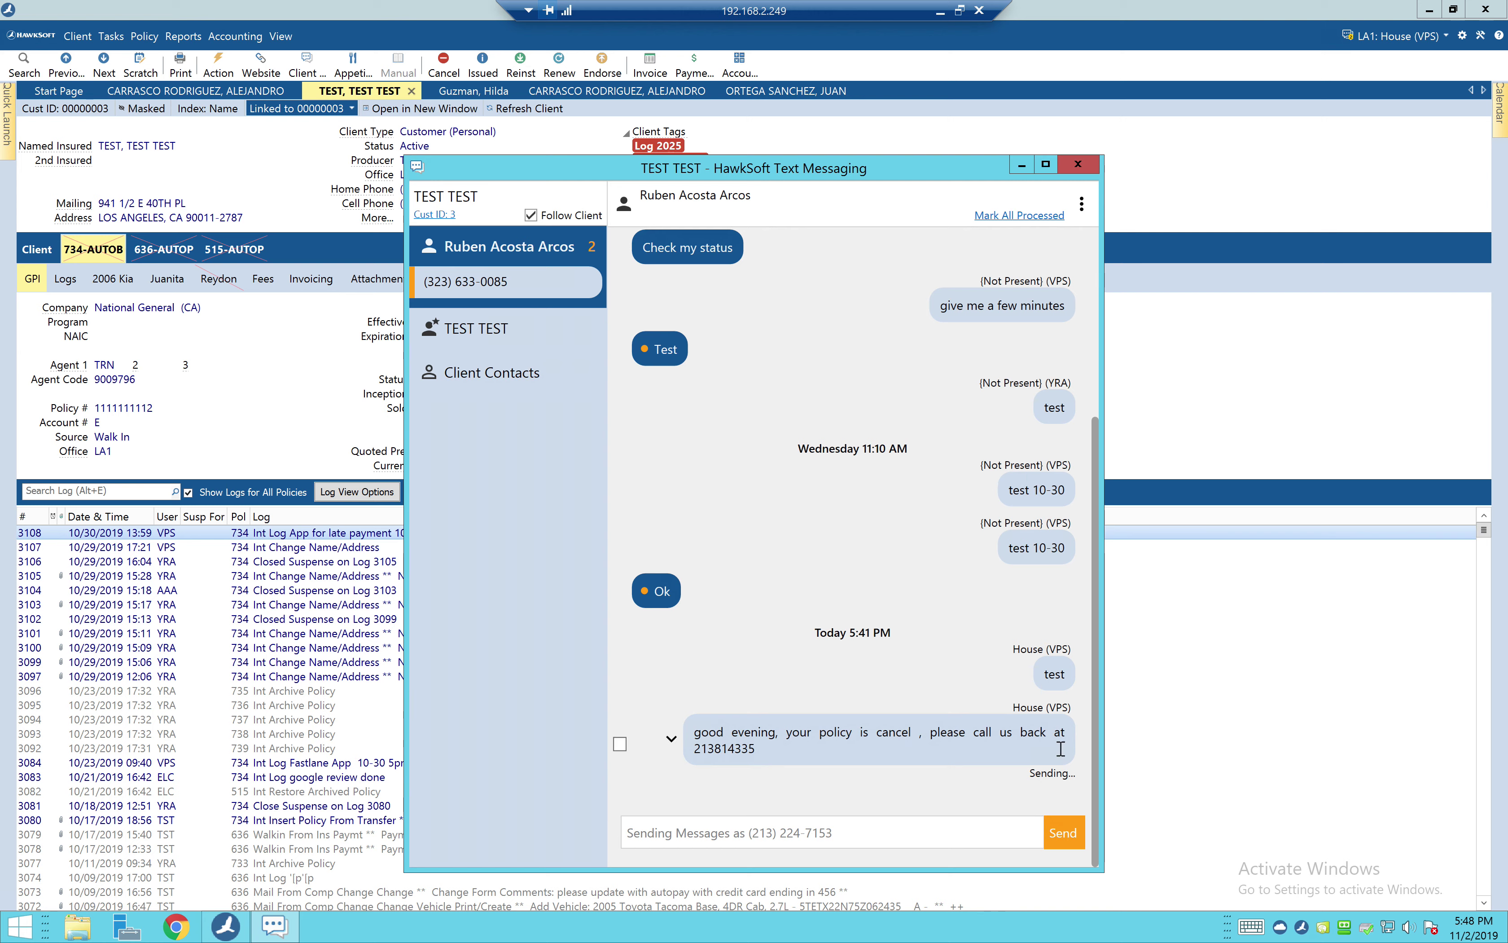
click(898, 827)
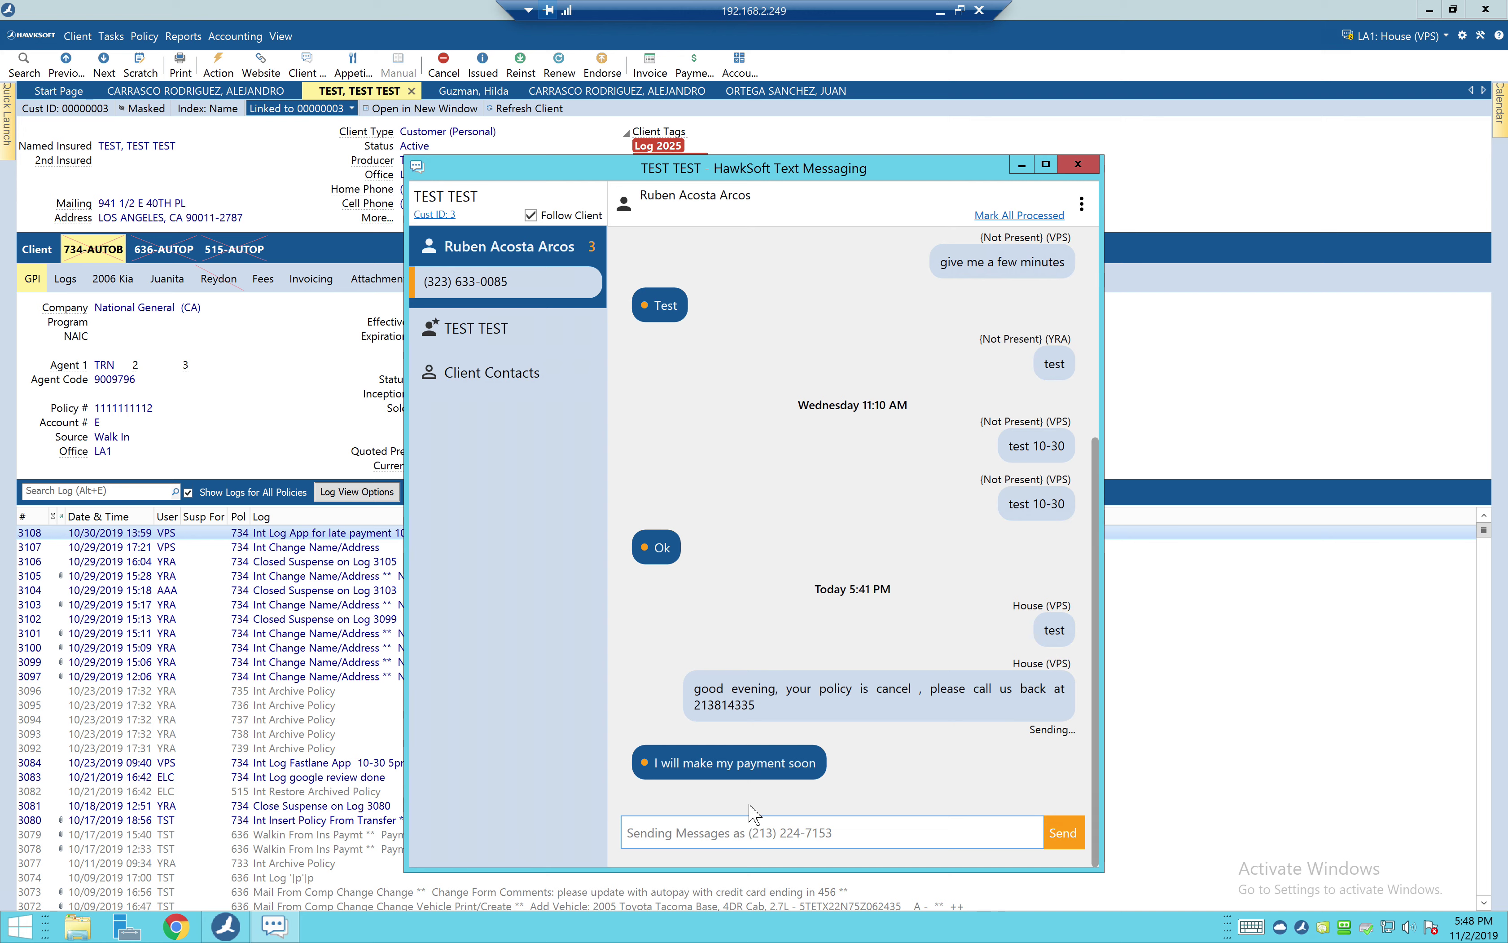
mouse_move(806, 769)
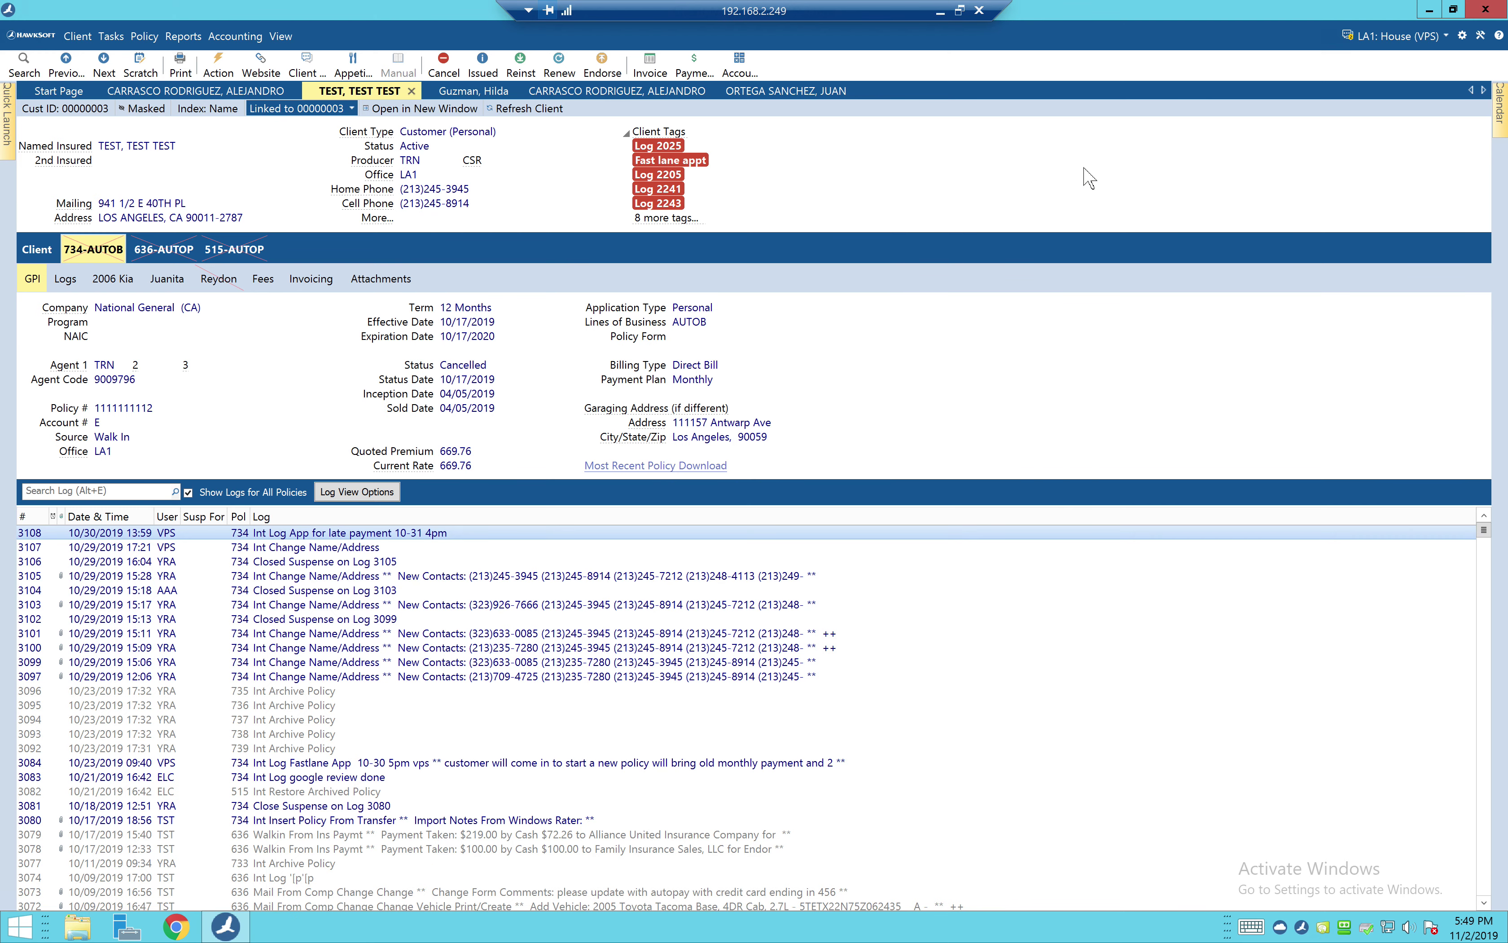
click(1078, 163)
- Return to the TEST TEST client record after viewing the LA3 client, and close the TEST TEST record
click(735, 94)
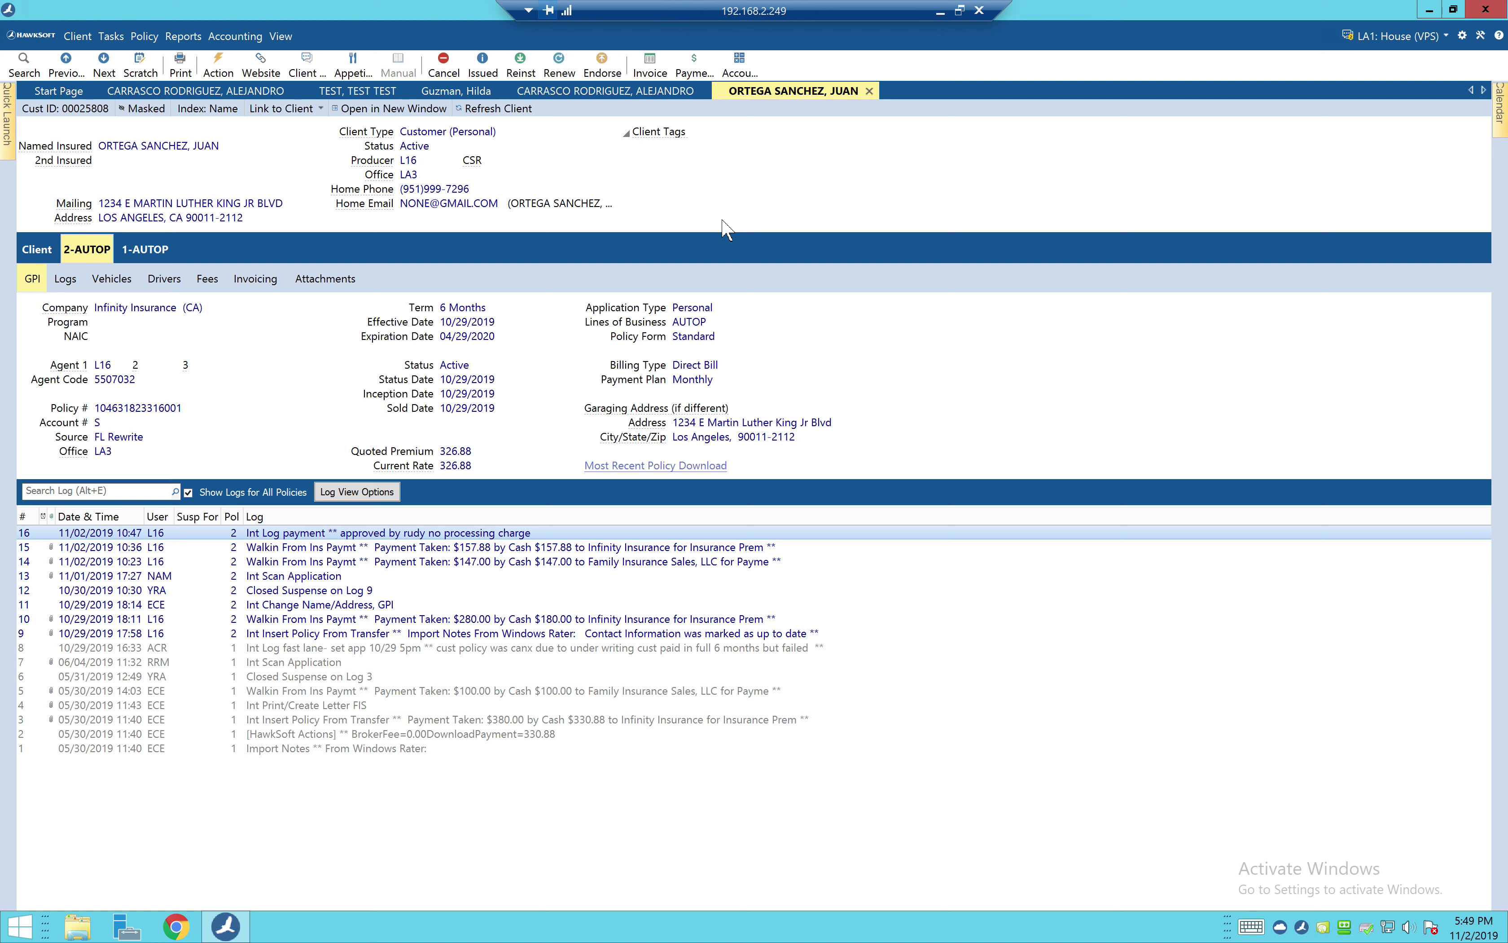
click(352, 94)
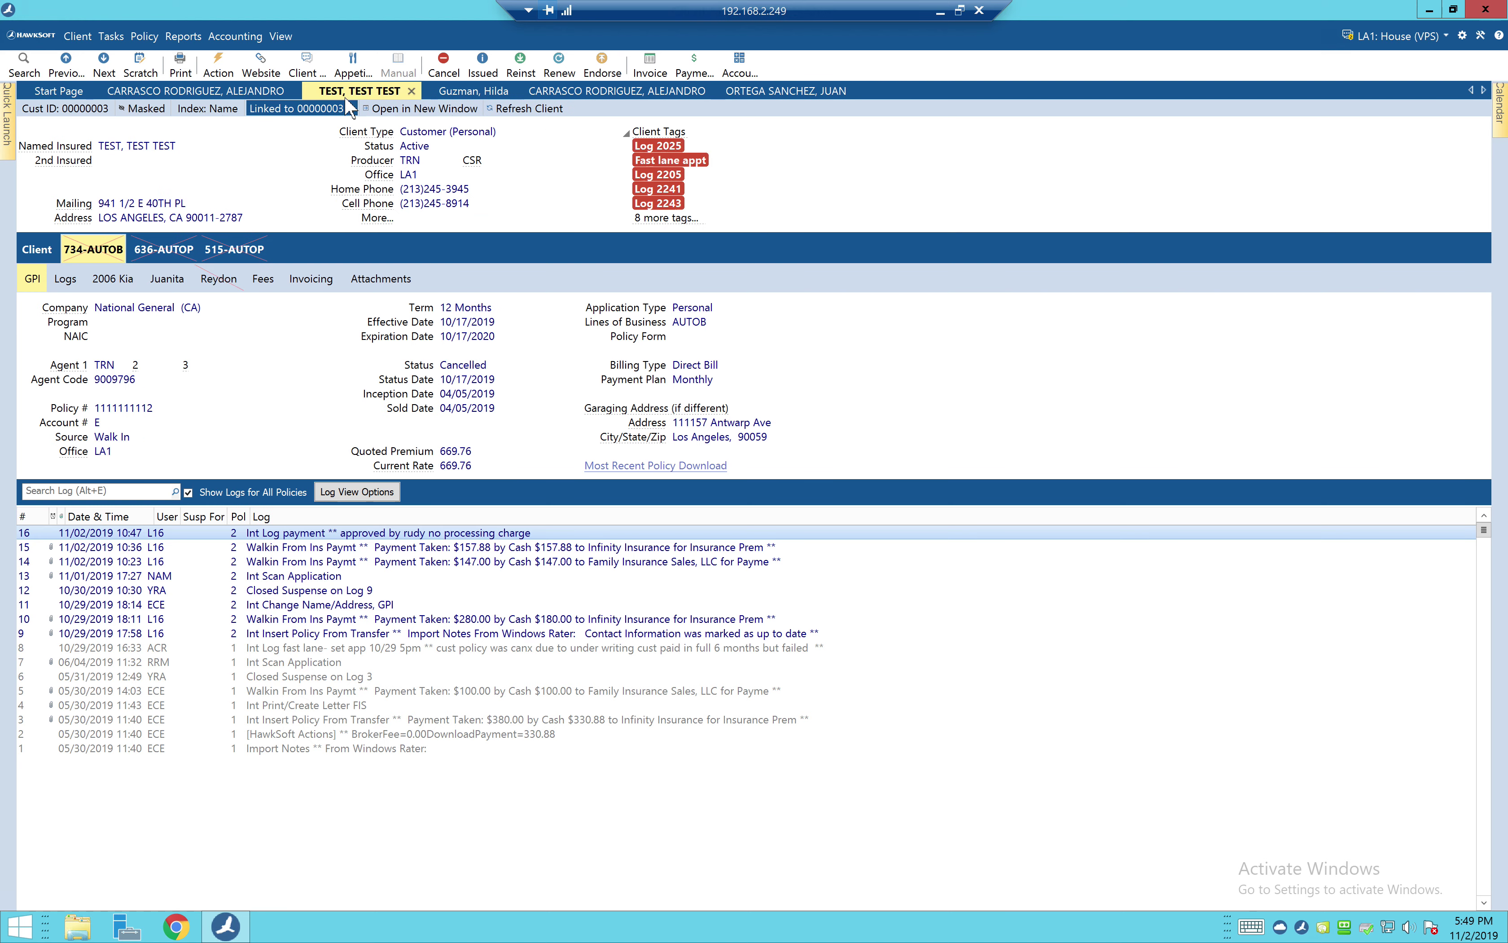
click(411, 92)
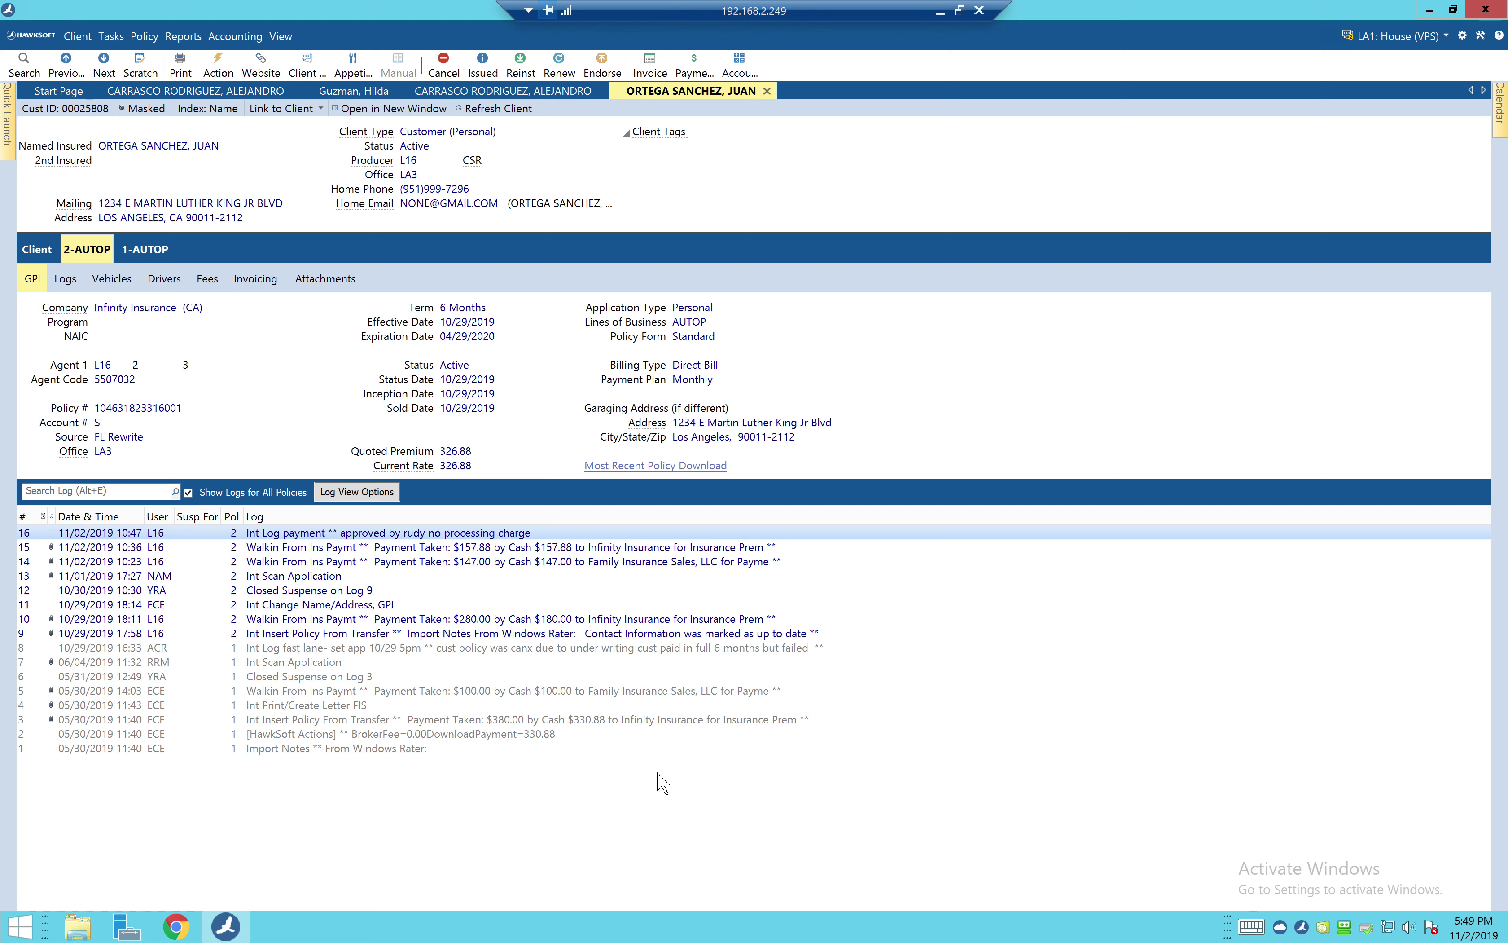
- Look through the remaining open client records and the Start Page
click(540, 94)
click(637, 90)
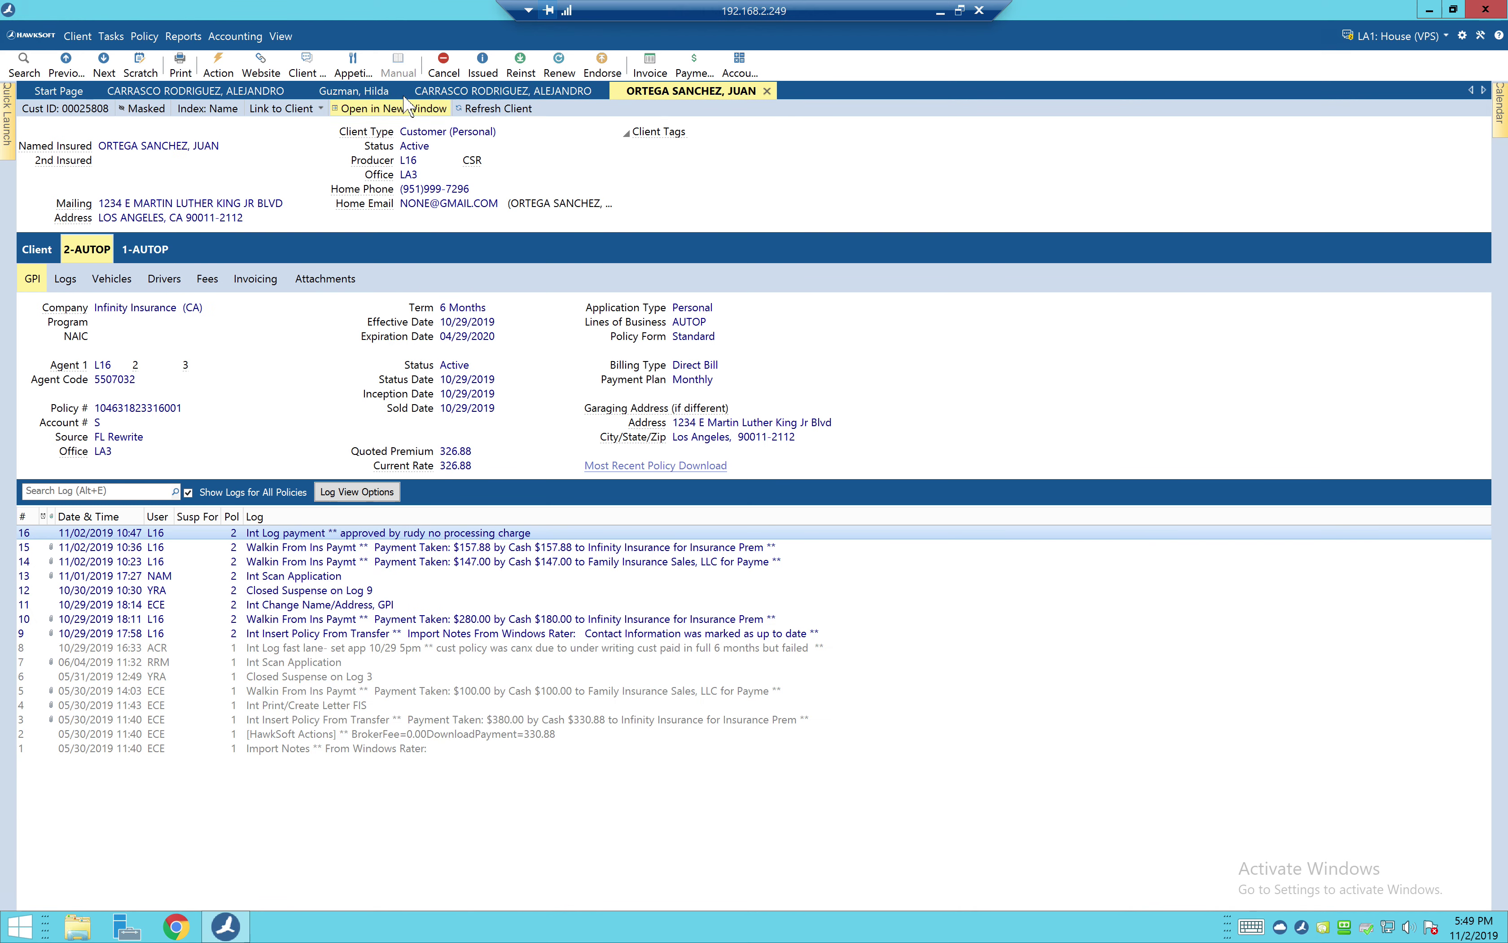
click(356, 92)
click(199, 91)
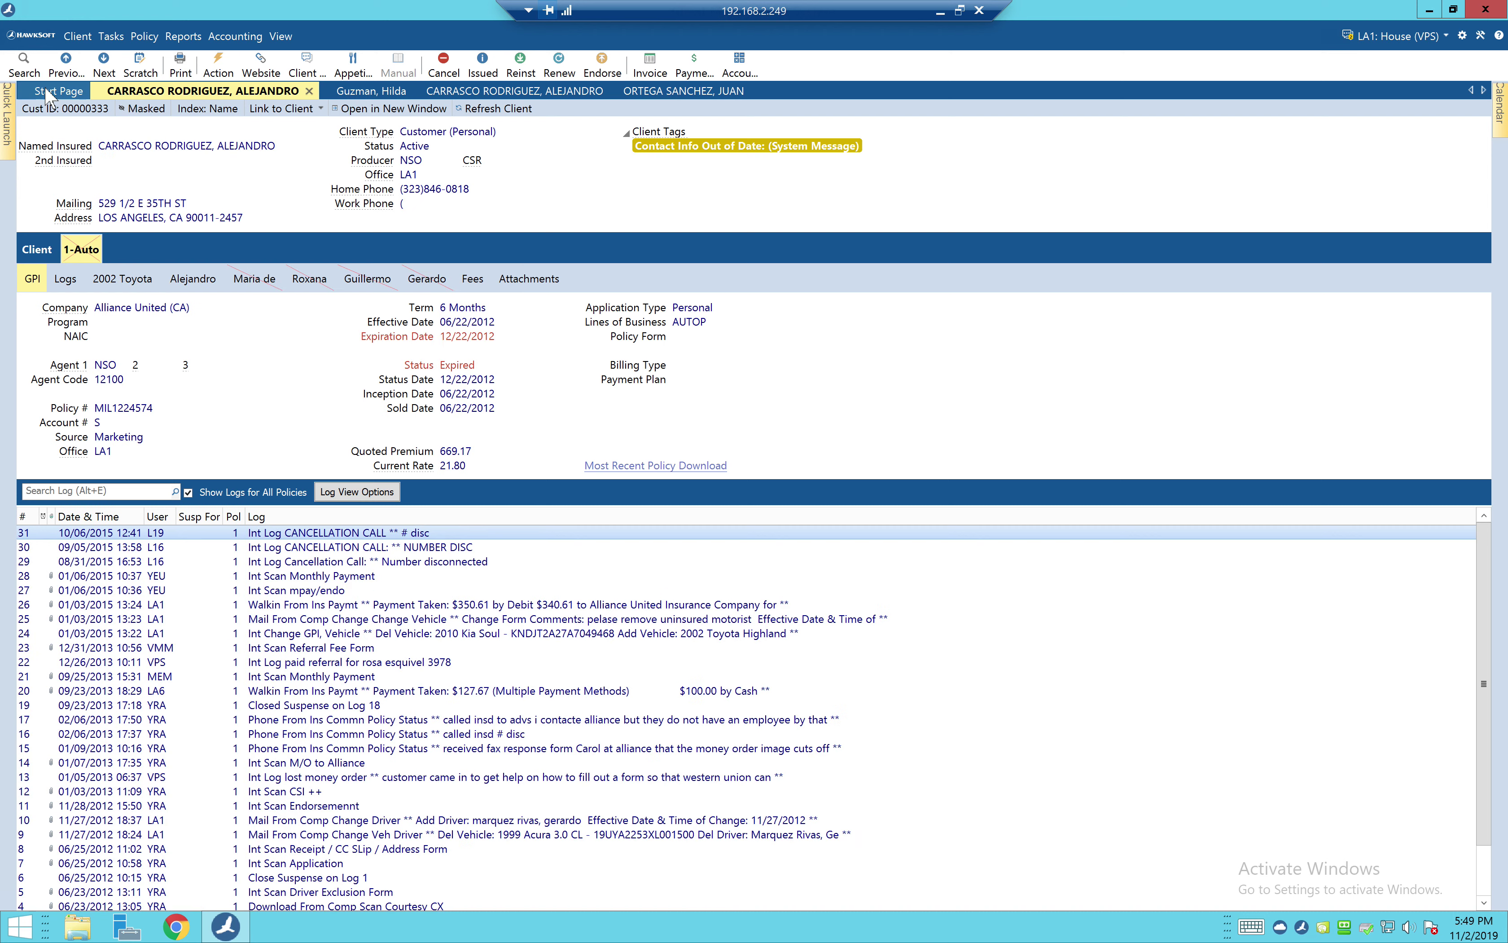
click(50, 92)
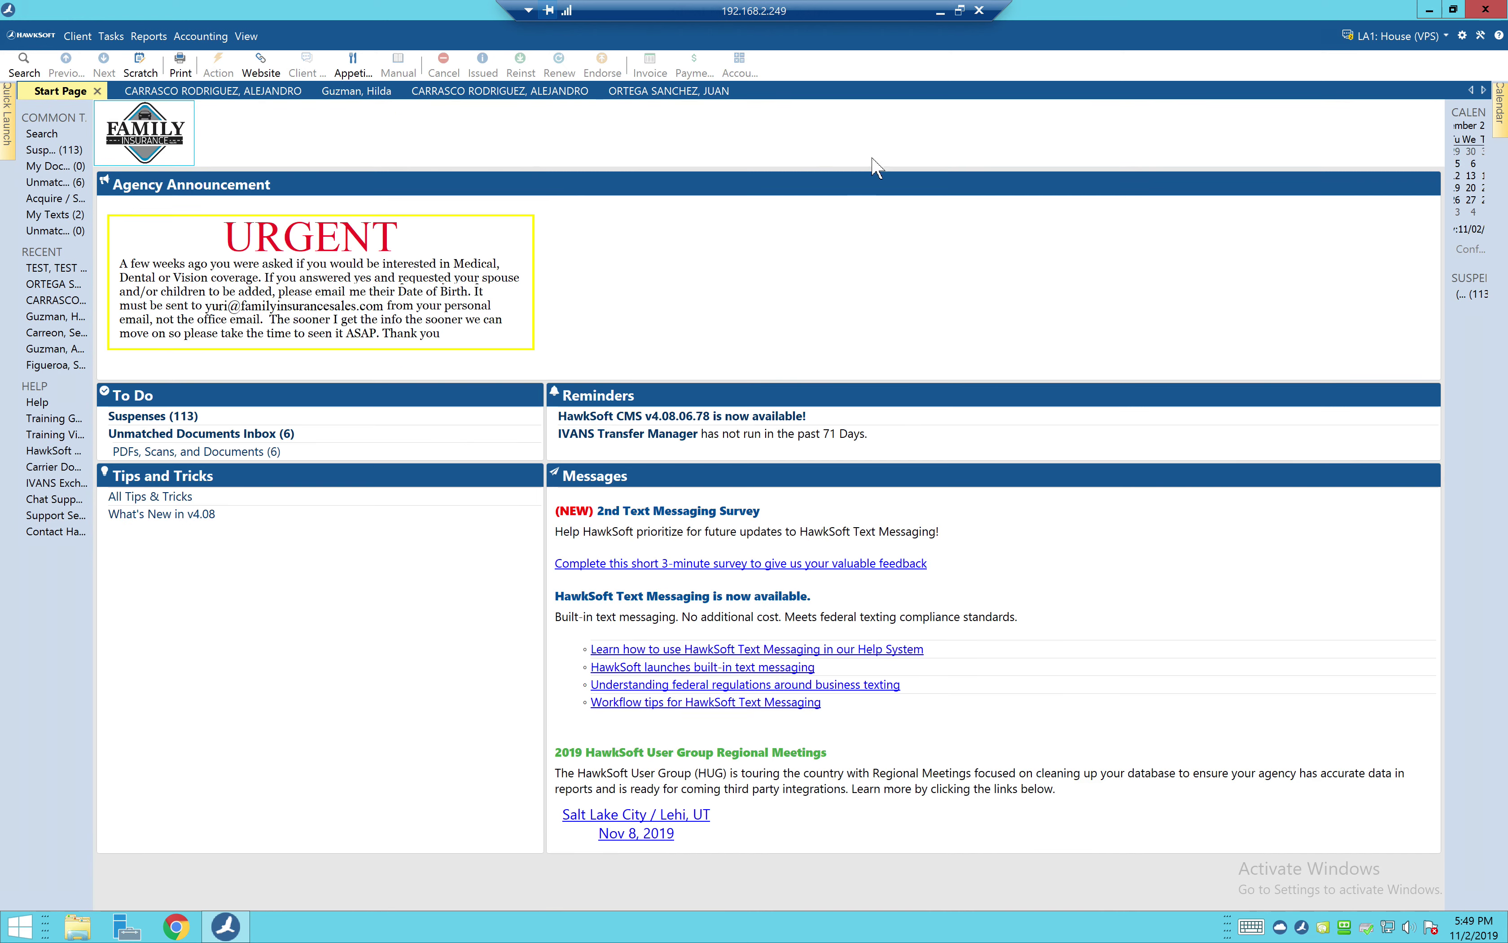
click(356, 91)
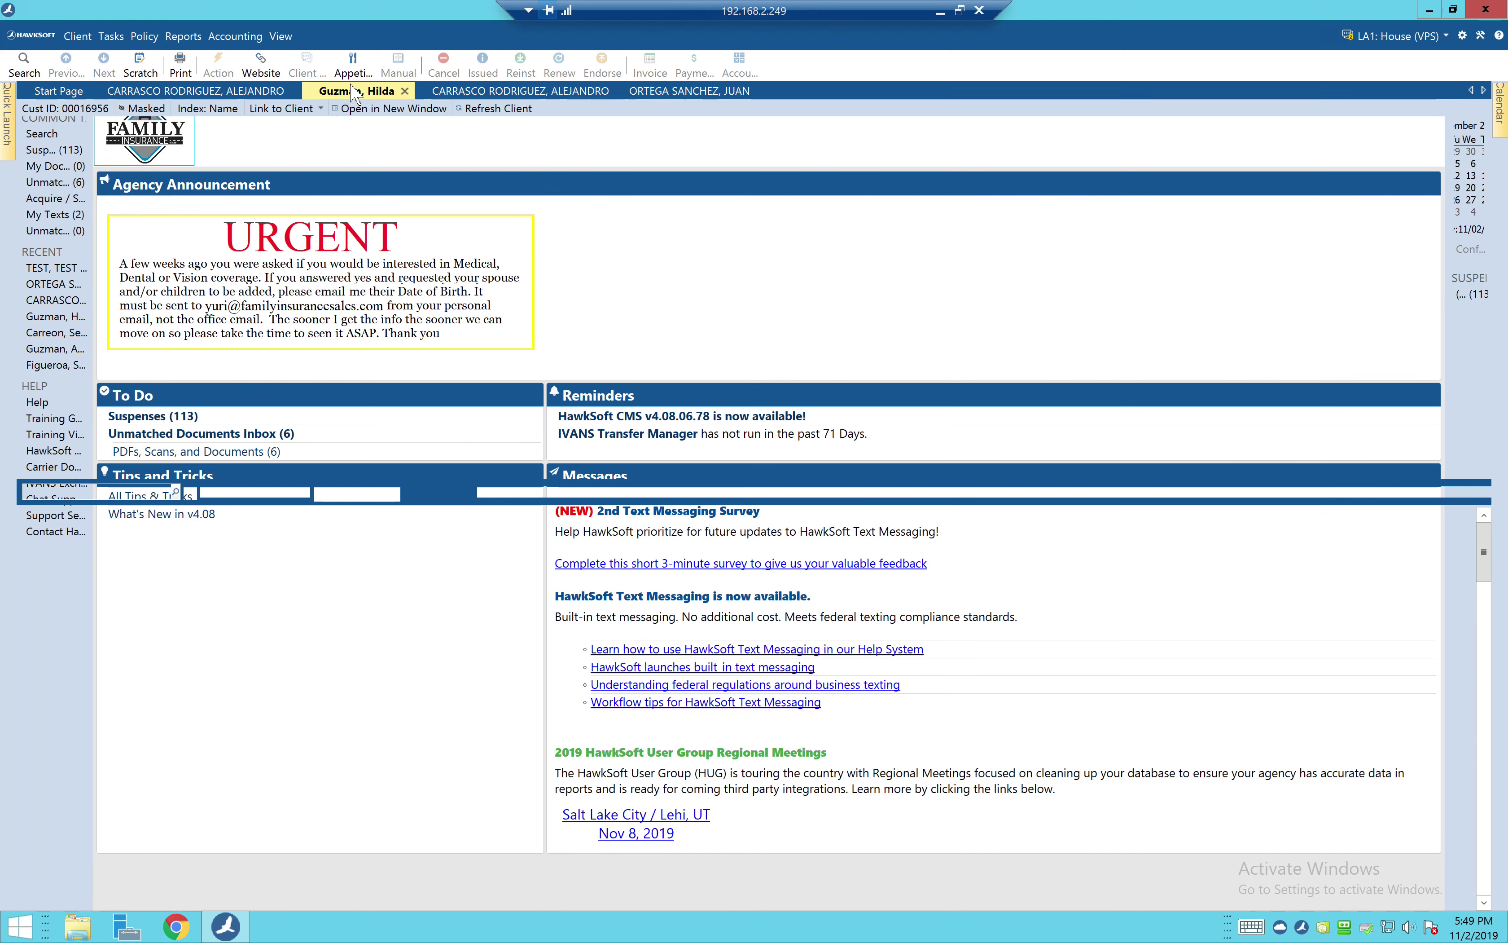
click(460, 94)
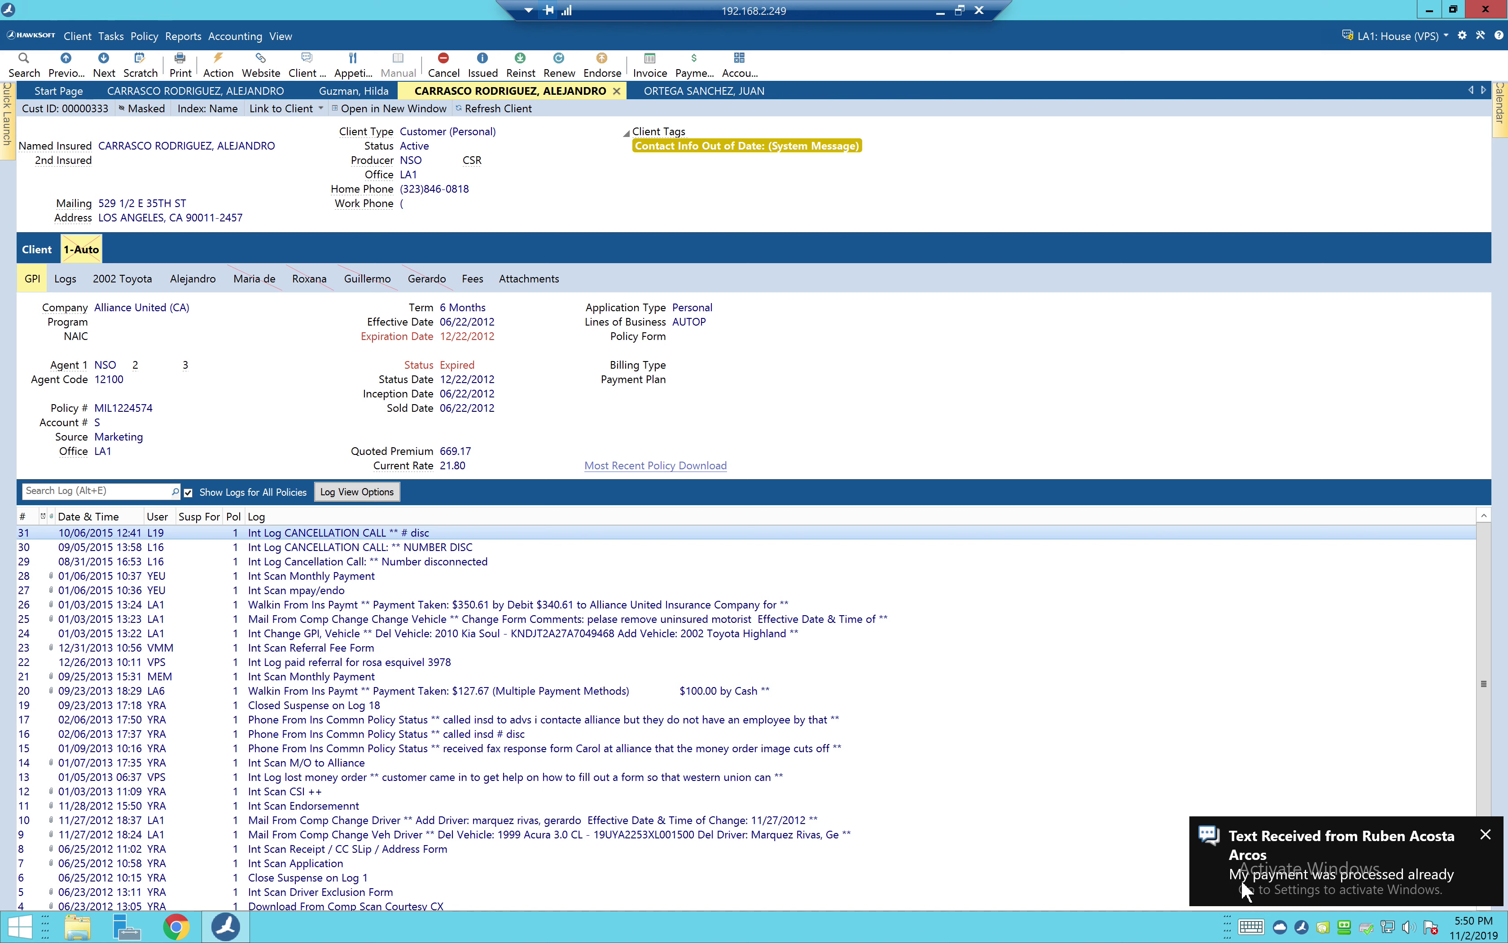
- Open the received text notification, view the TEST TEST conversation, and expand and collapse the details of the reply "My payment was processed already"
click(1278, 870)
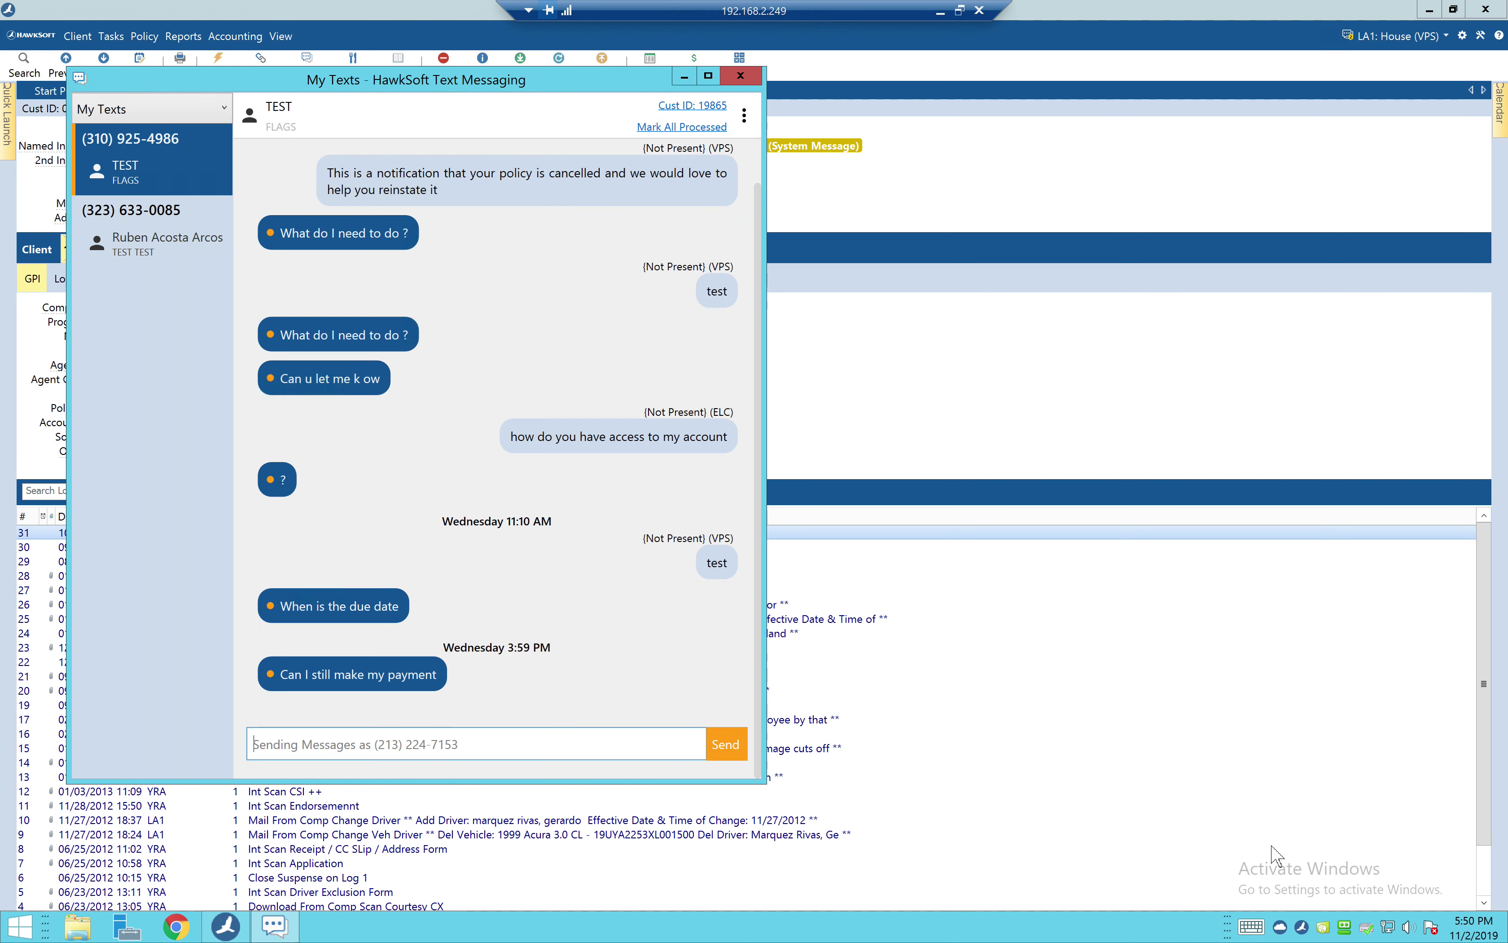
click(559, 749)
click(156, 241)
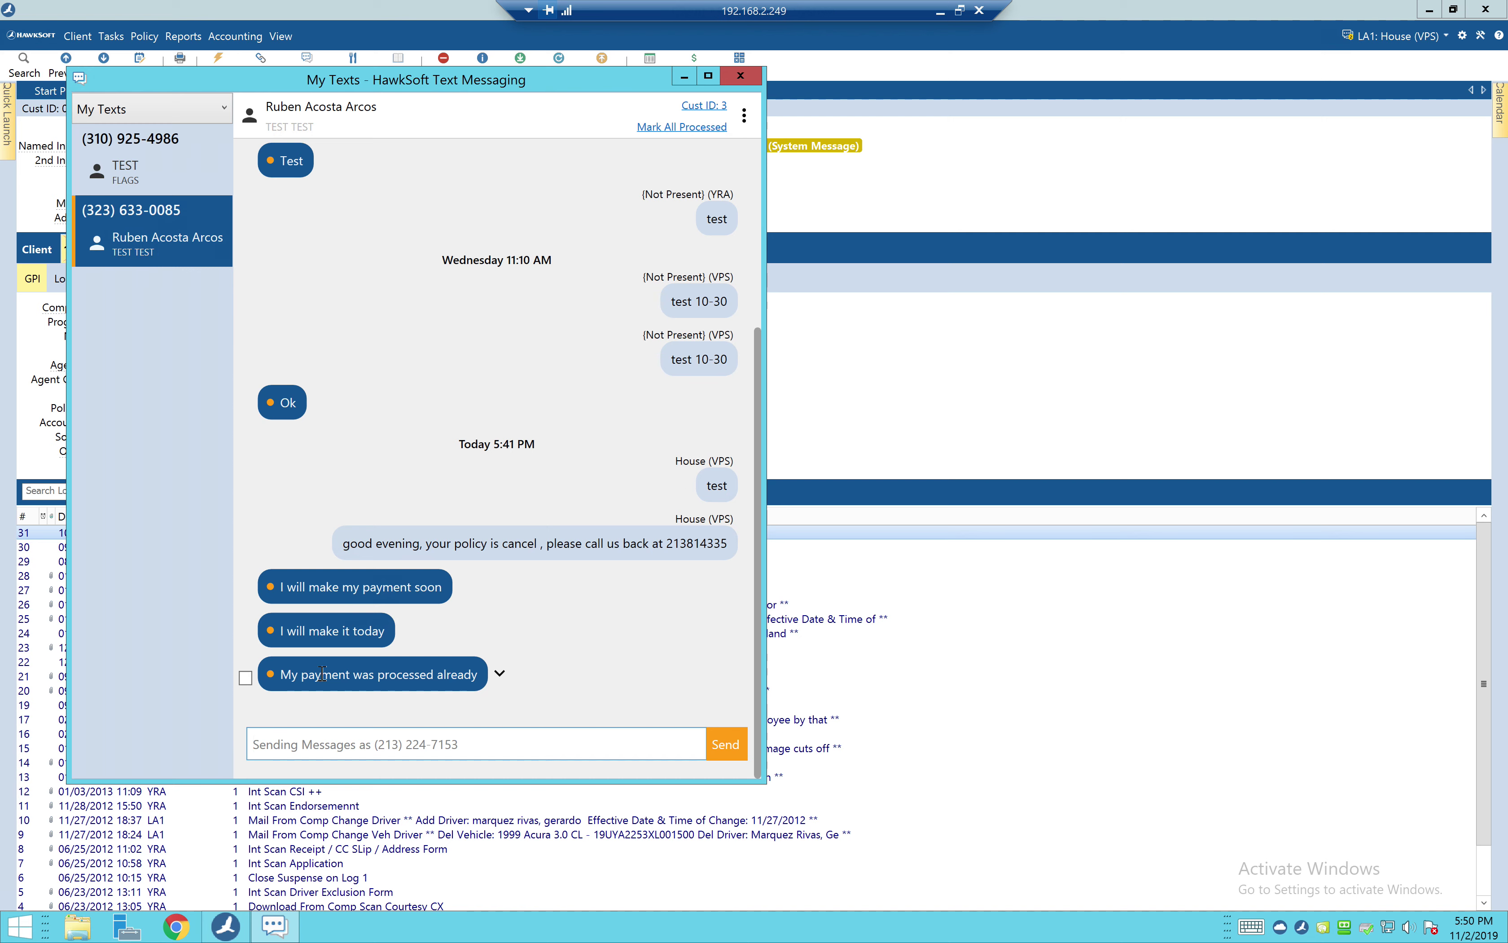
click(499, 675)
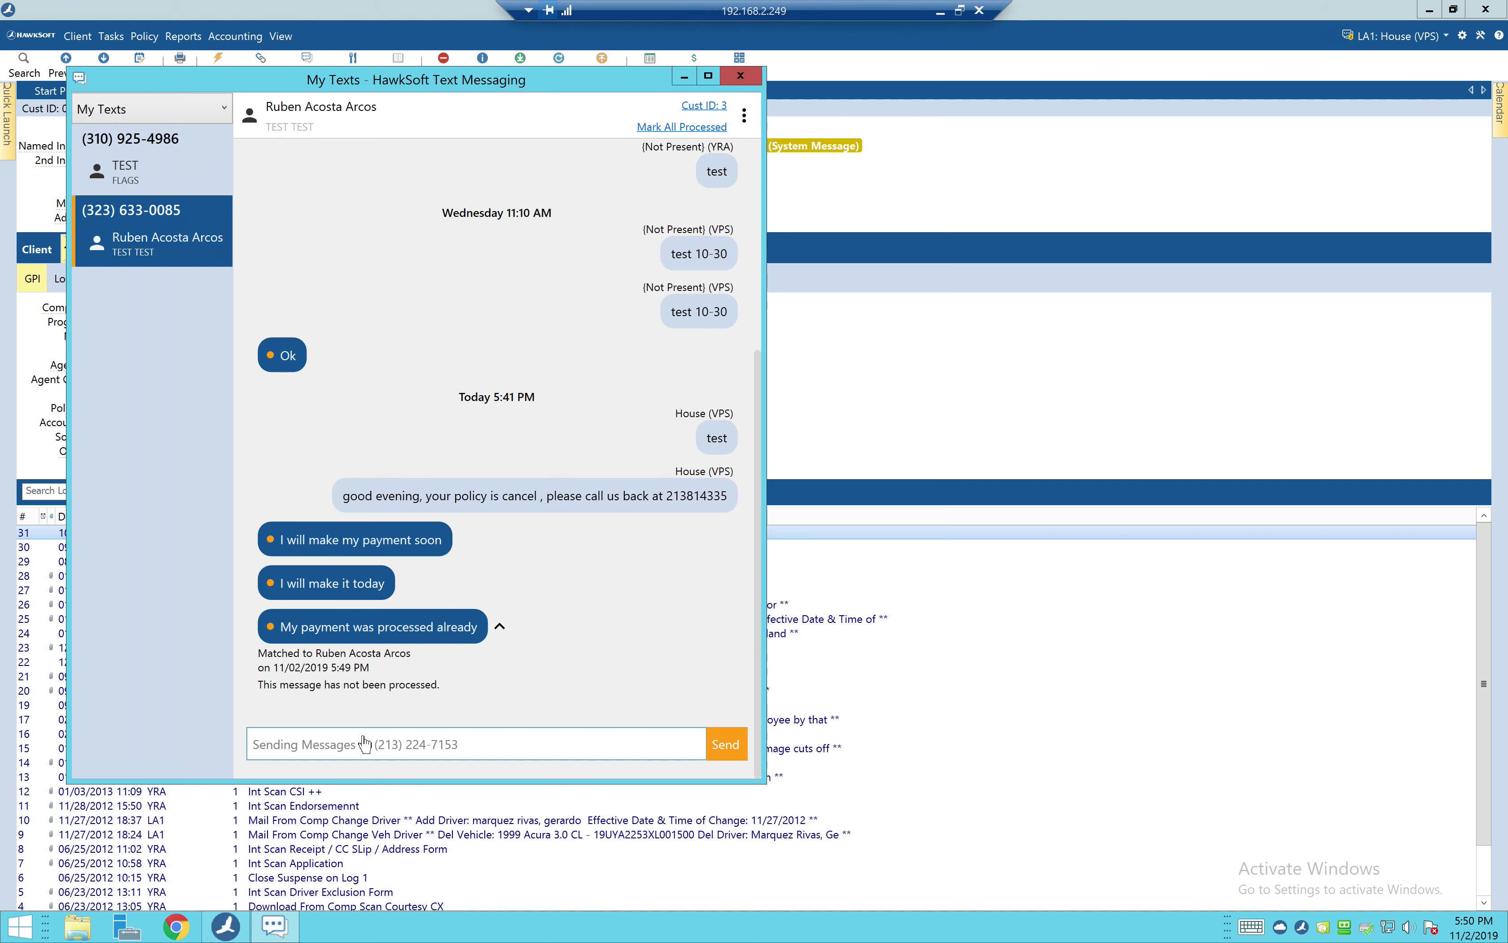
click(500, 625)
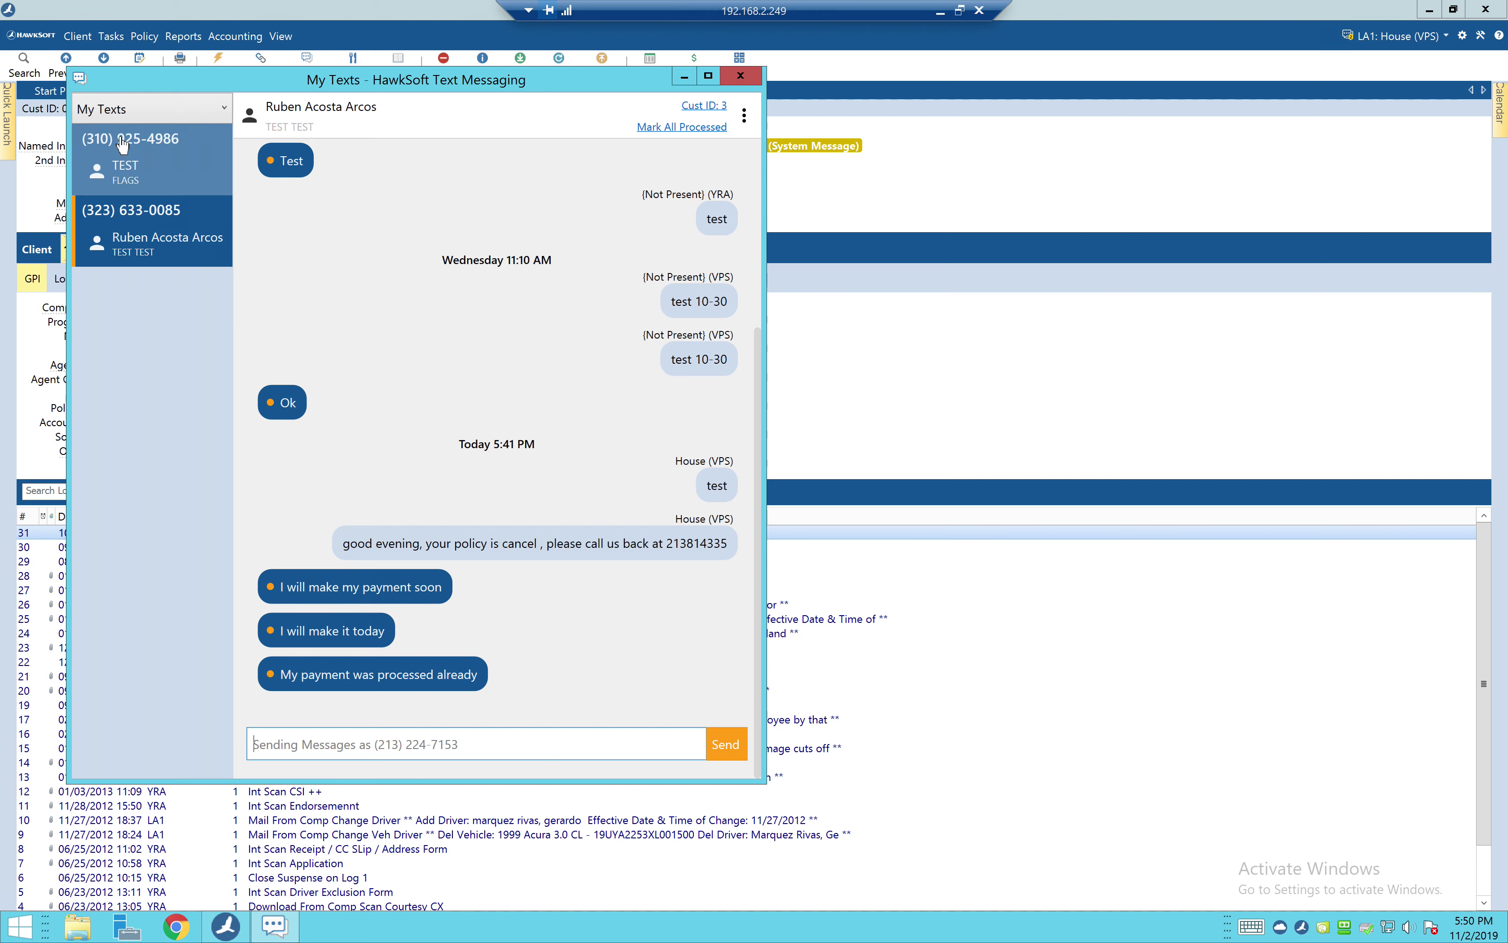
- Compare the FLAGS and TEST TEST conversations in My Texts, and close the messaging window
click(159, 179)
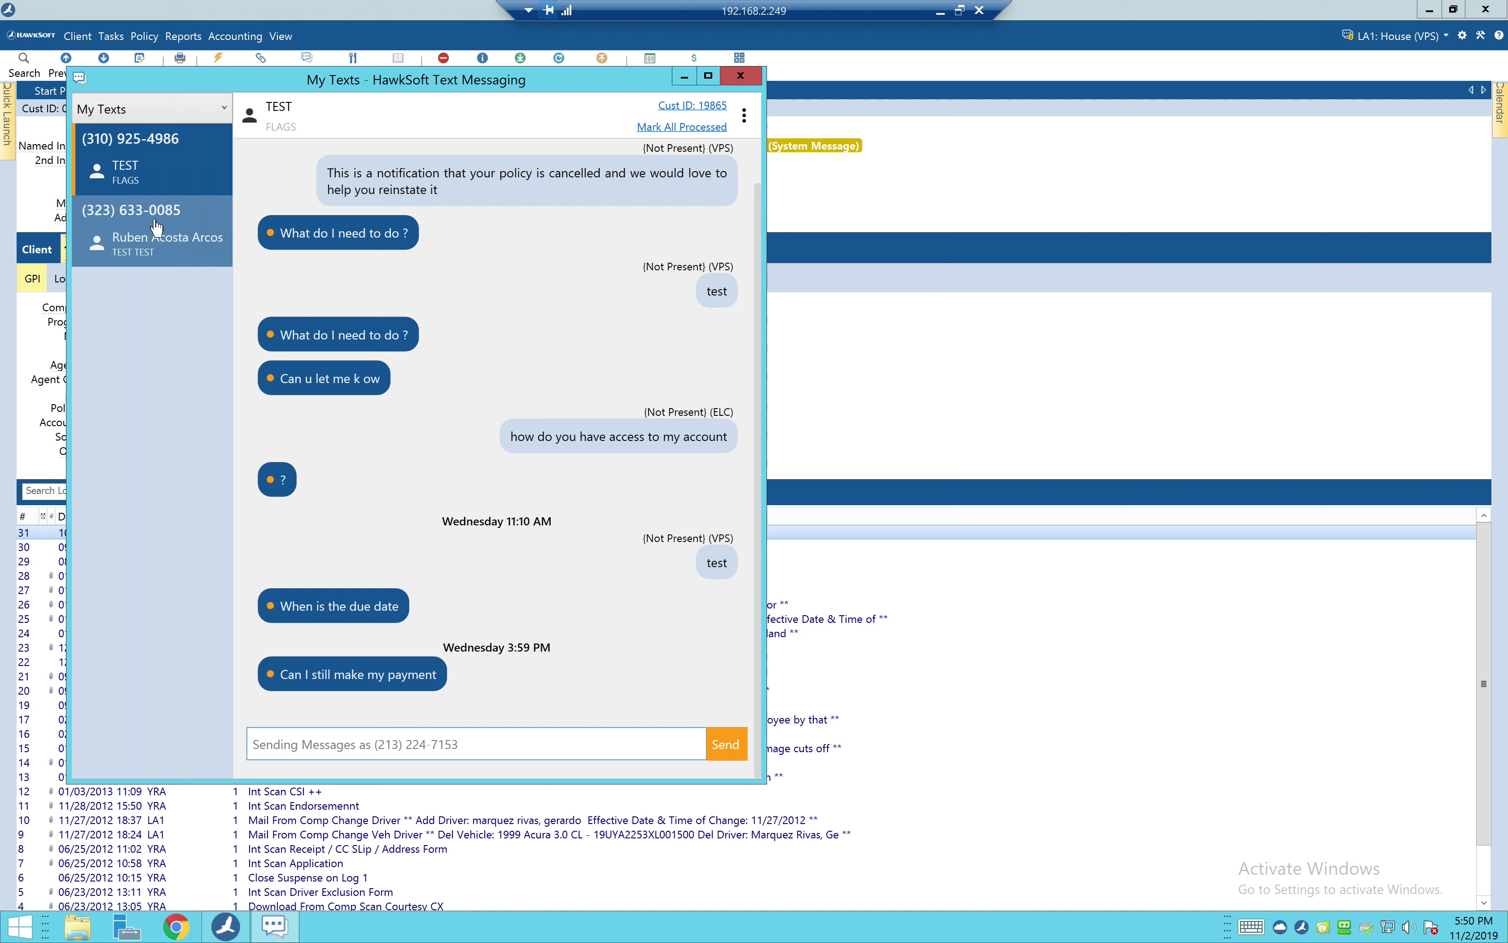
click(157, 228)
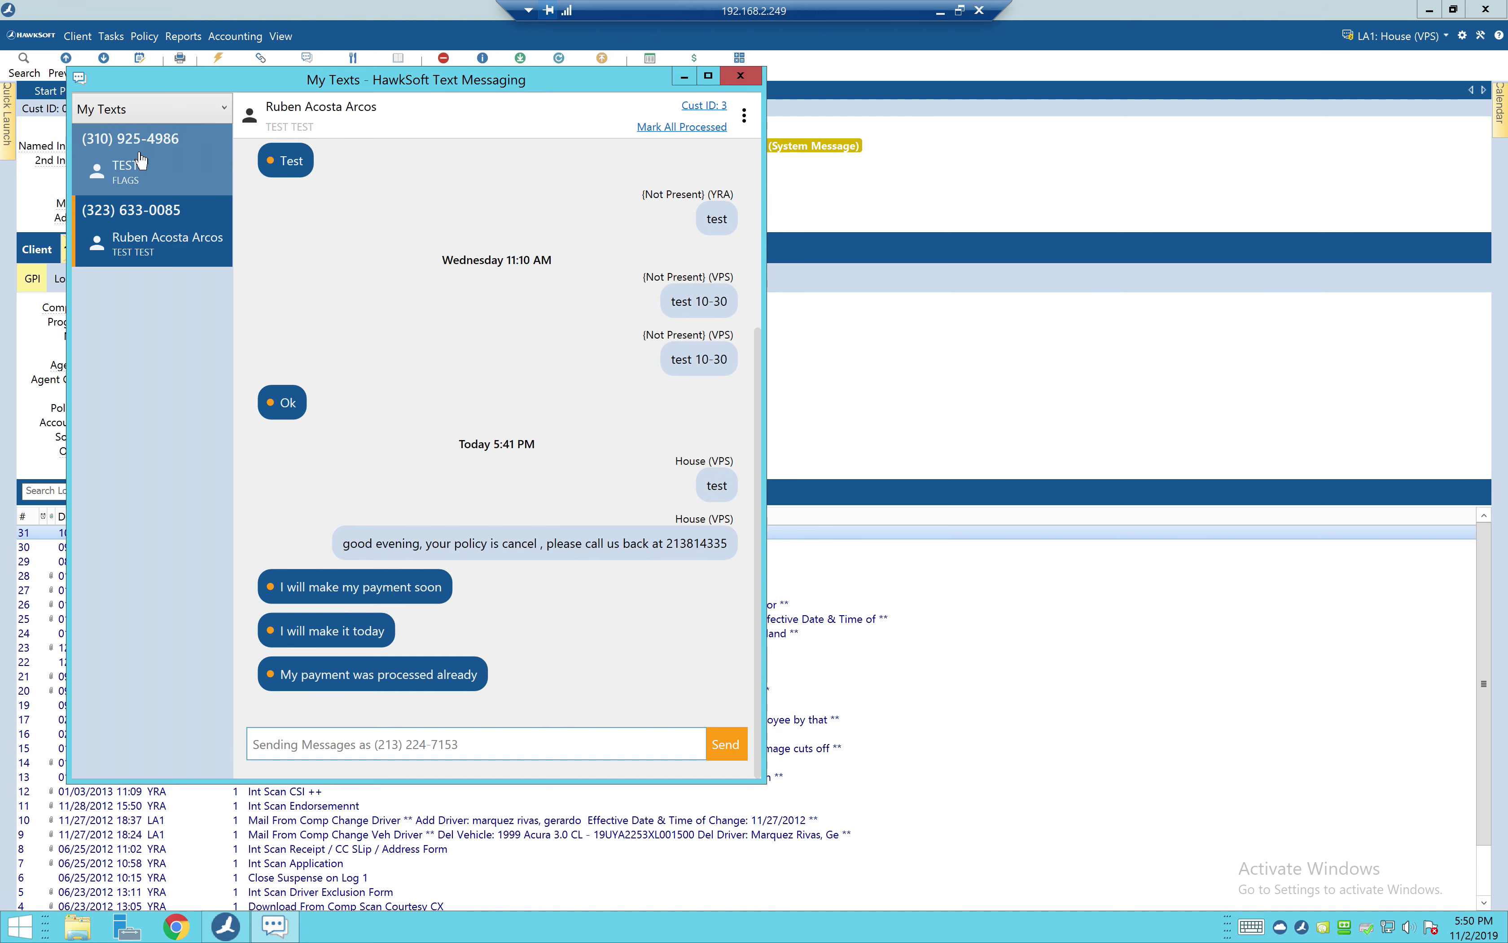
click(141, 160)
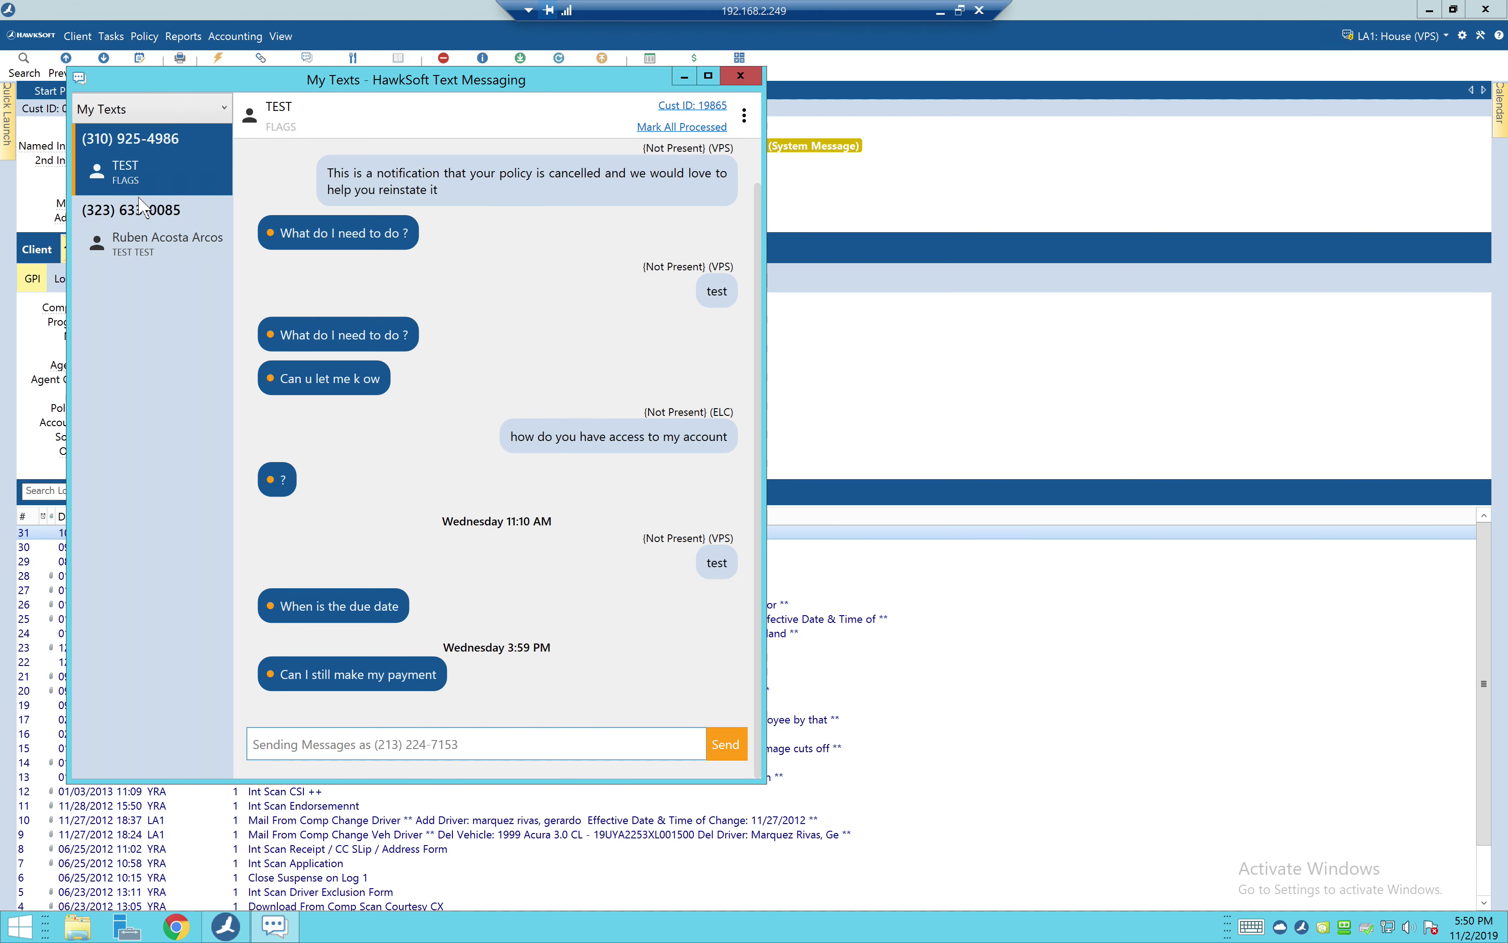
click(143, 220)
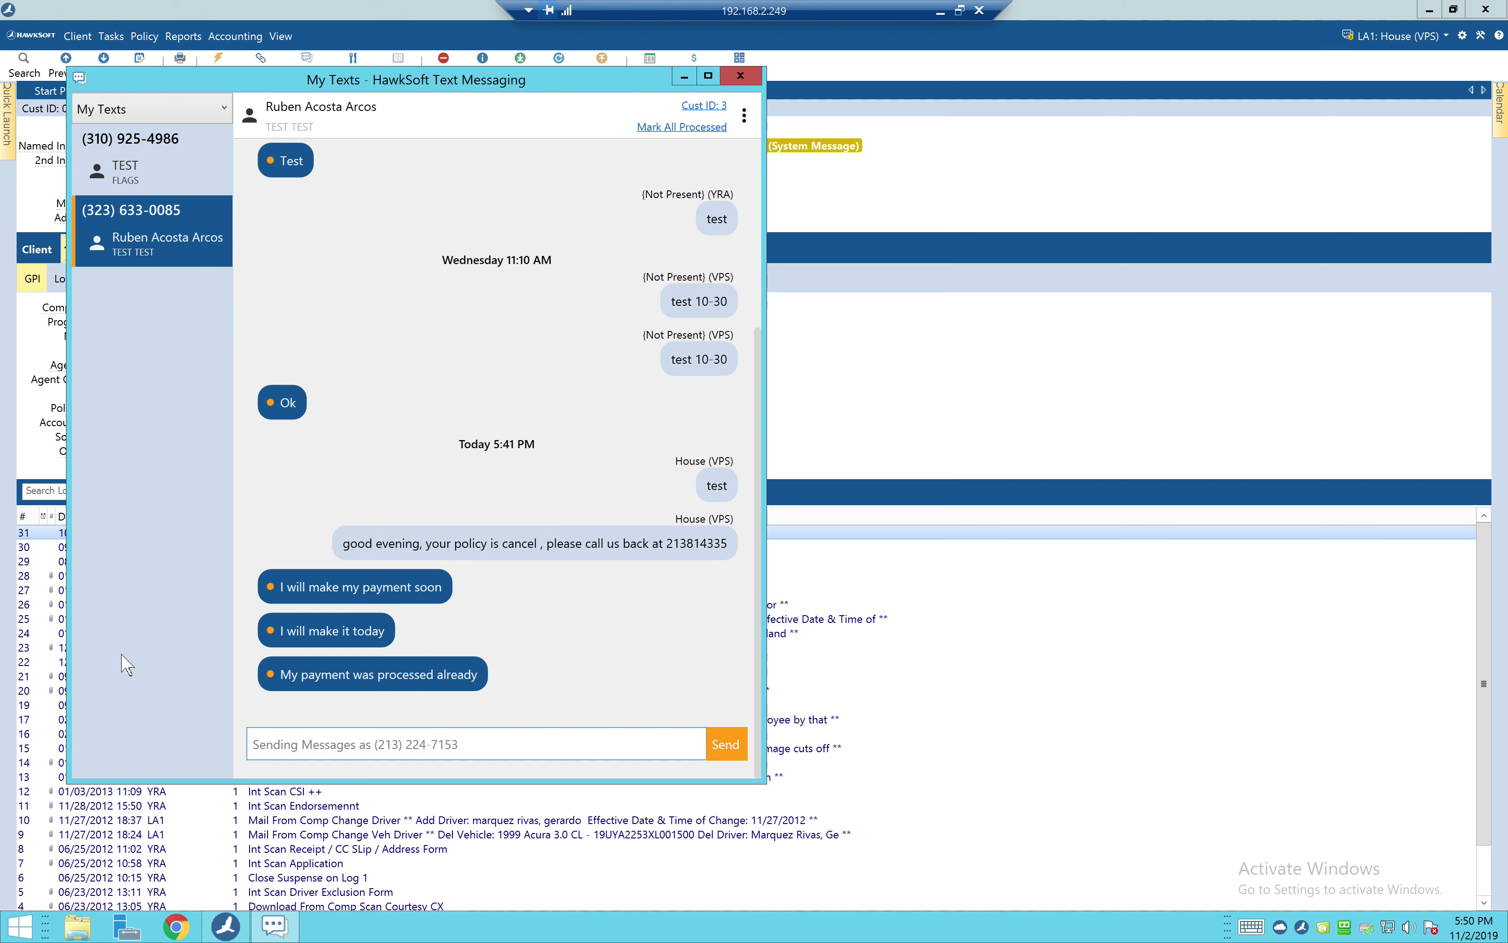
click(154, 156)
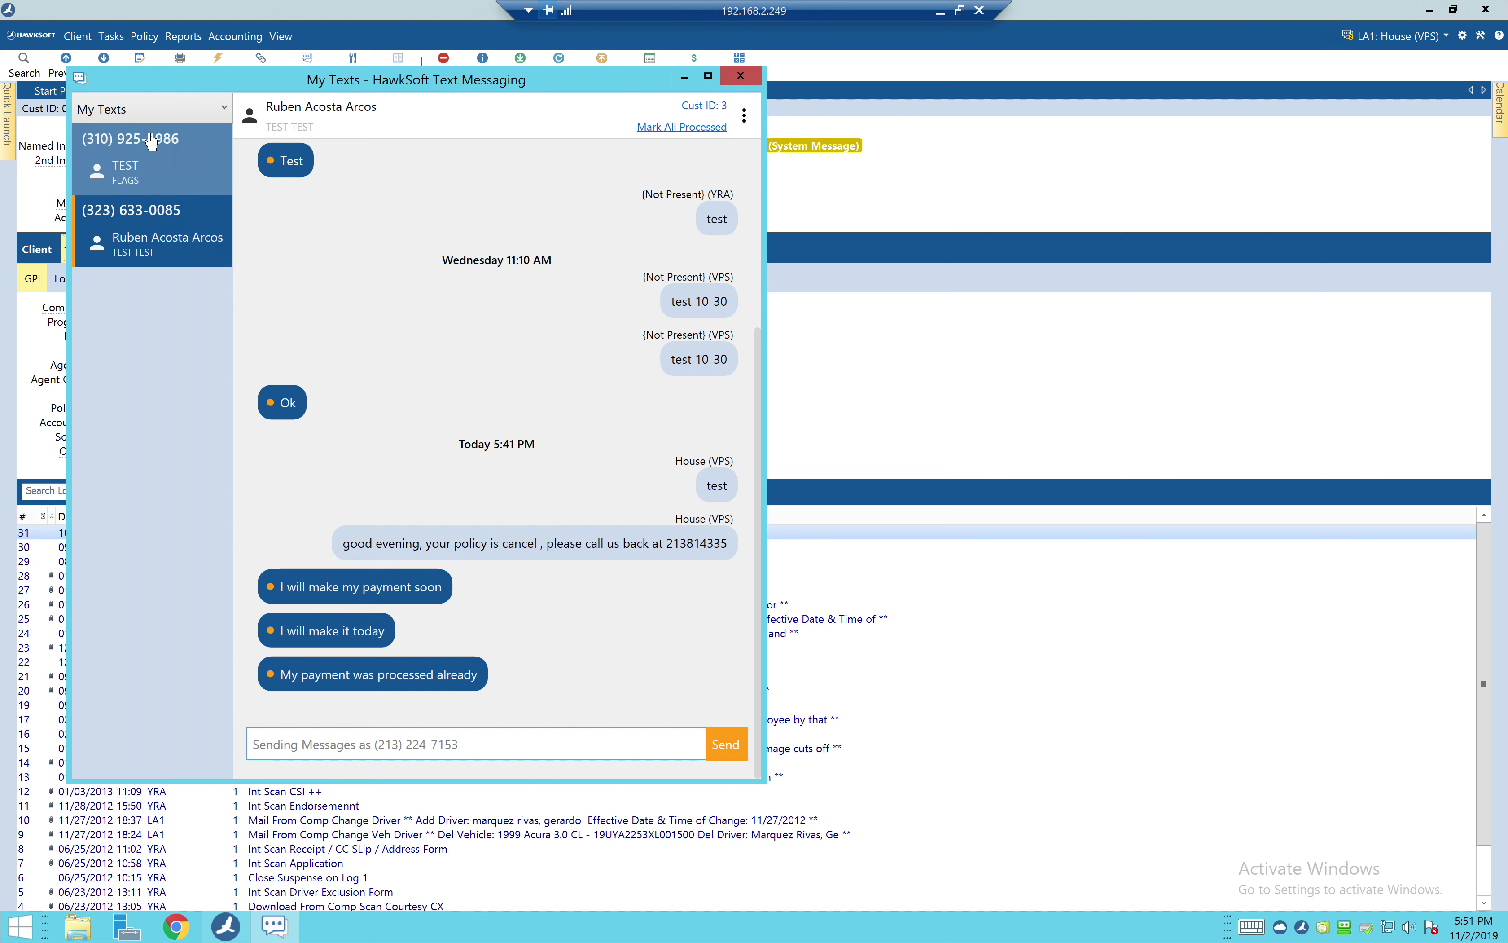
click(148, 242)
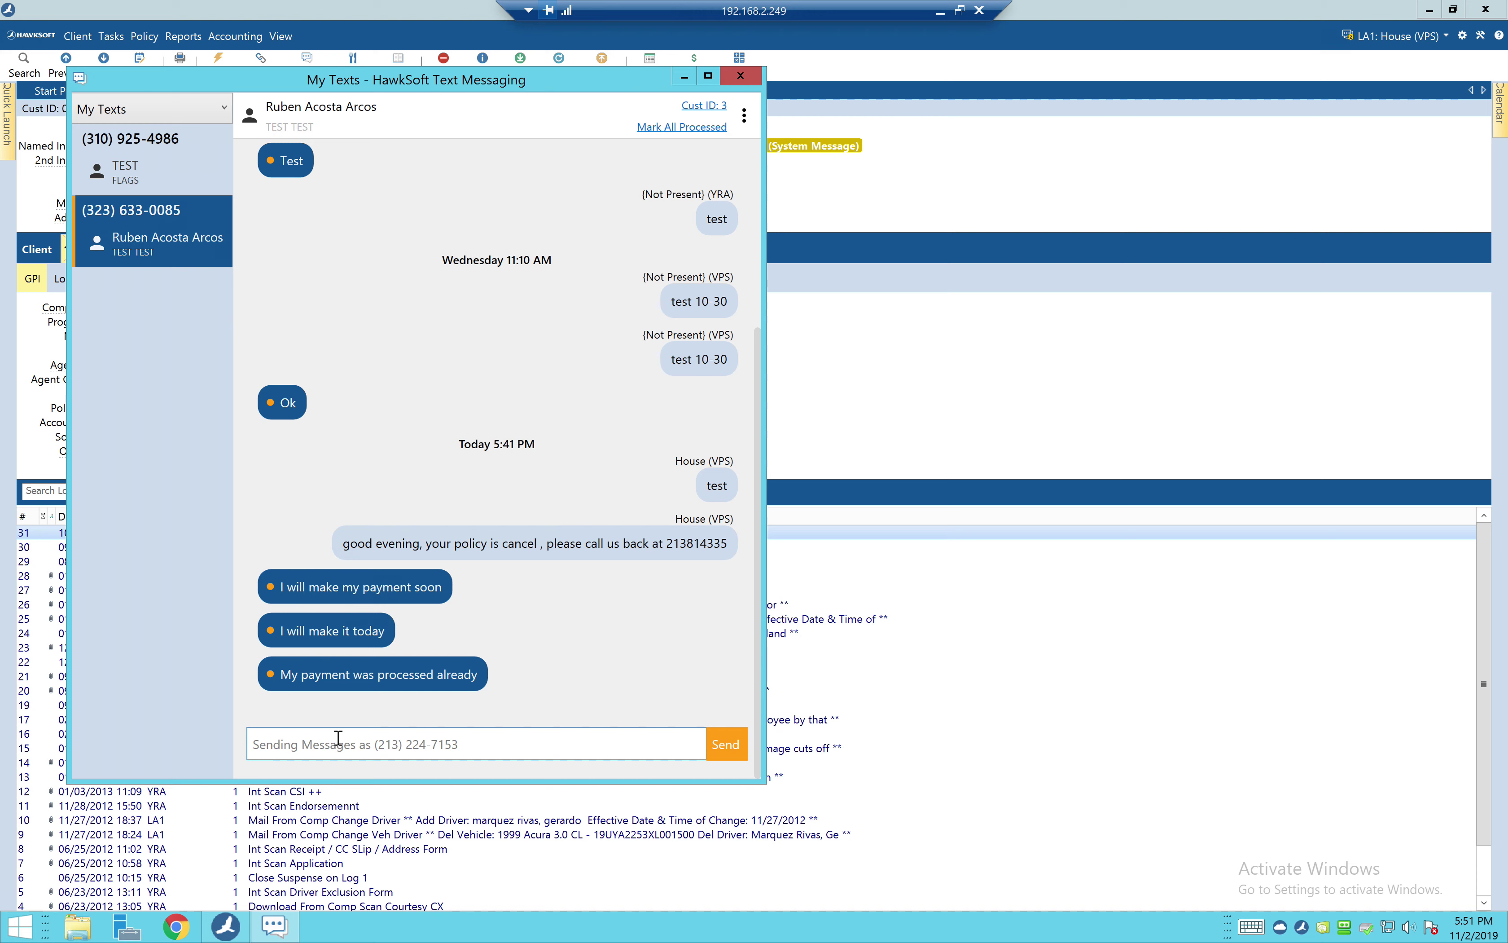
click(740, 75)
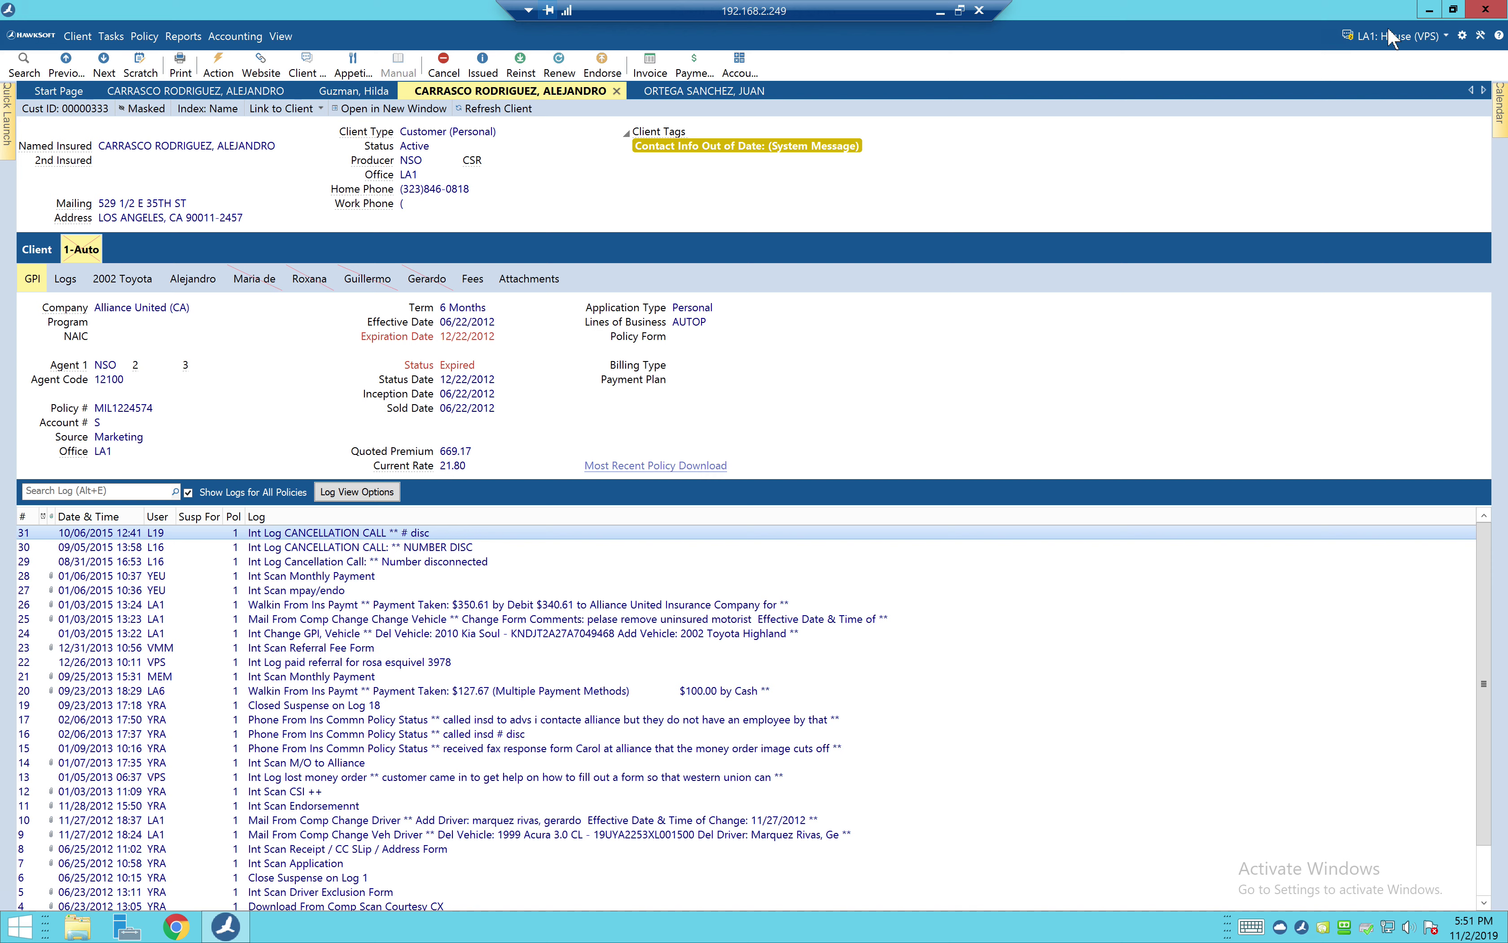
- Reopen My Texts from the LA1: House user area, and review the TEST TEST and FLAGS conversations
click(1361, 45)
click(1381, 36)
click(1383, 39)
click(1348, 36)
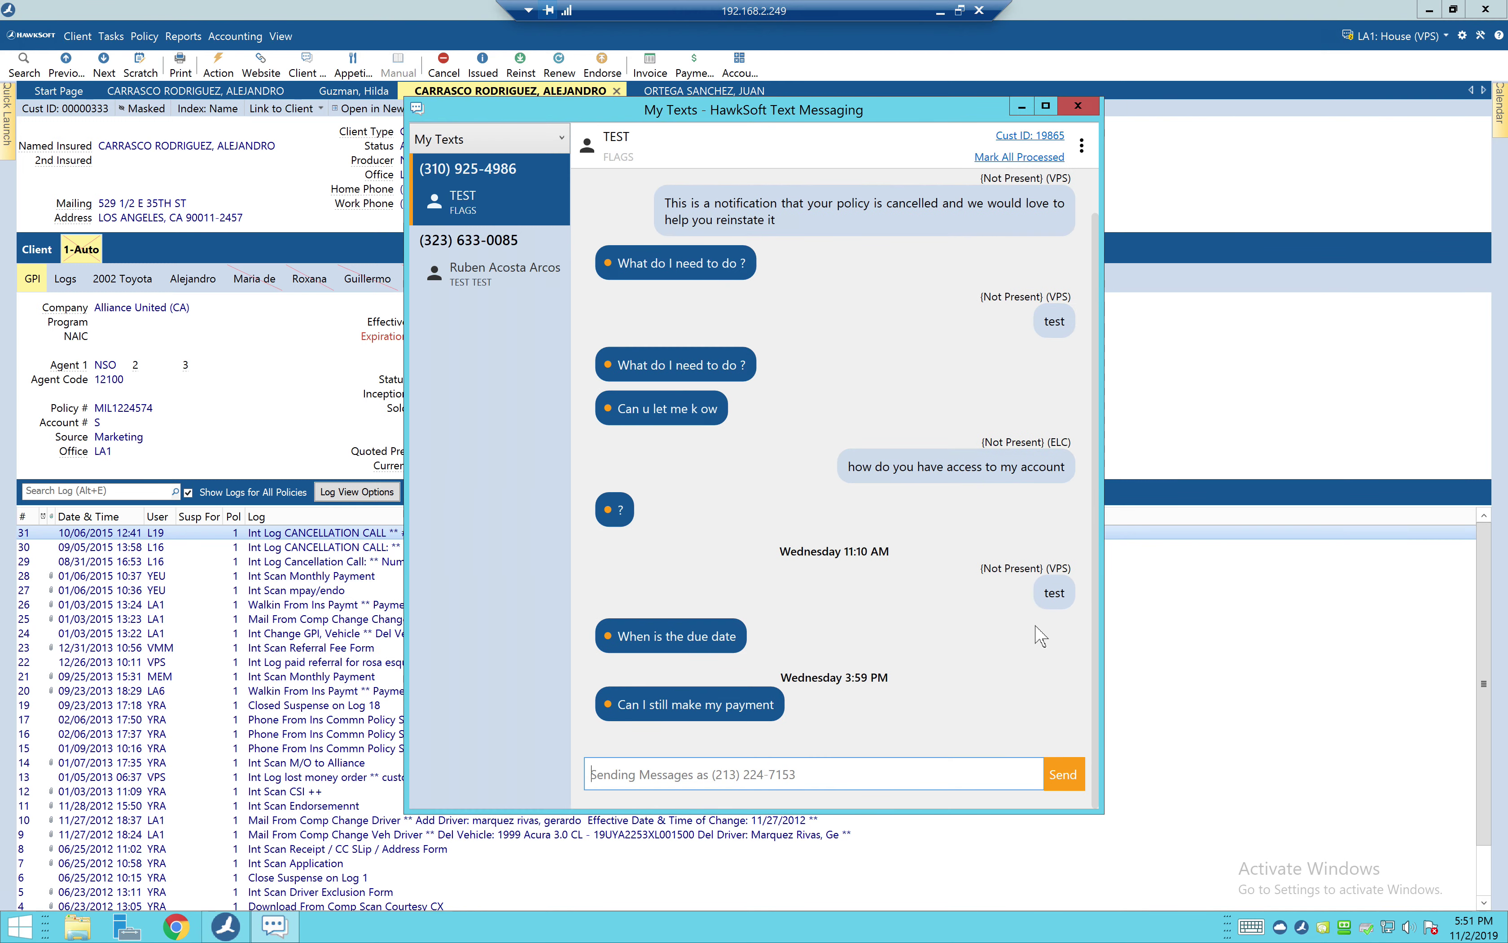
click(502, 265)
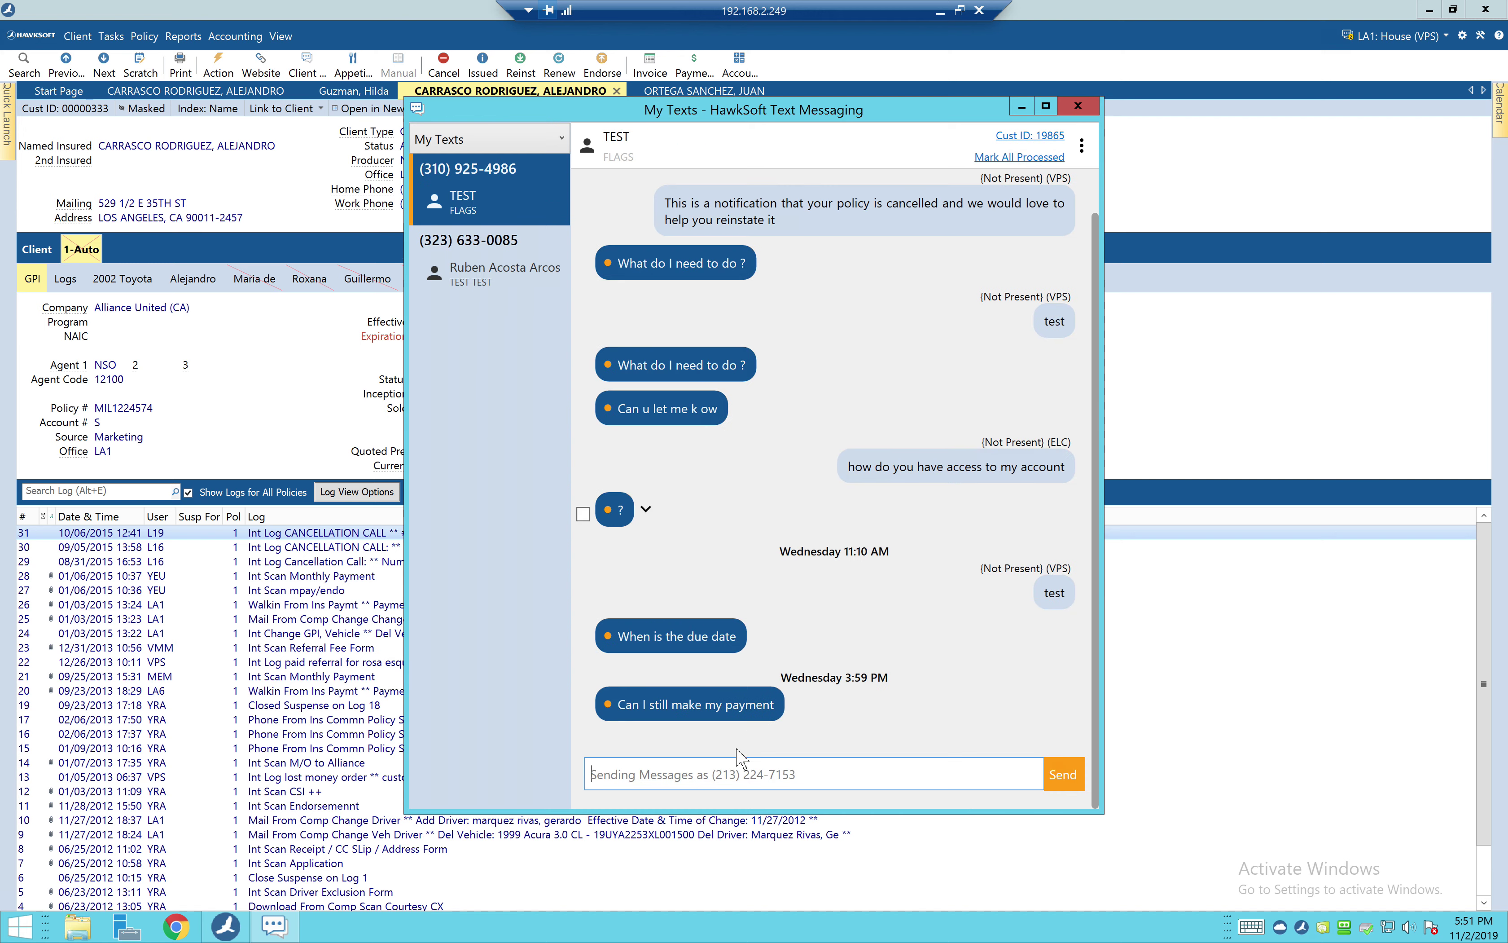
click(524, 264)
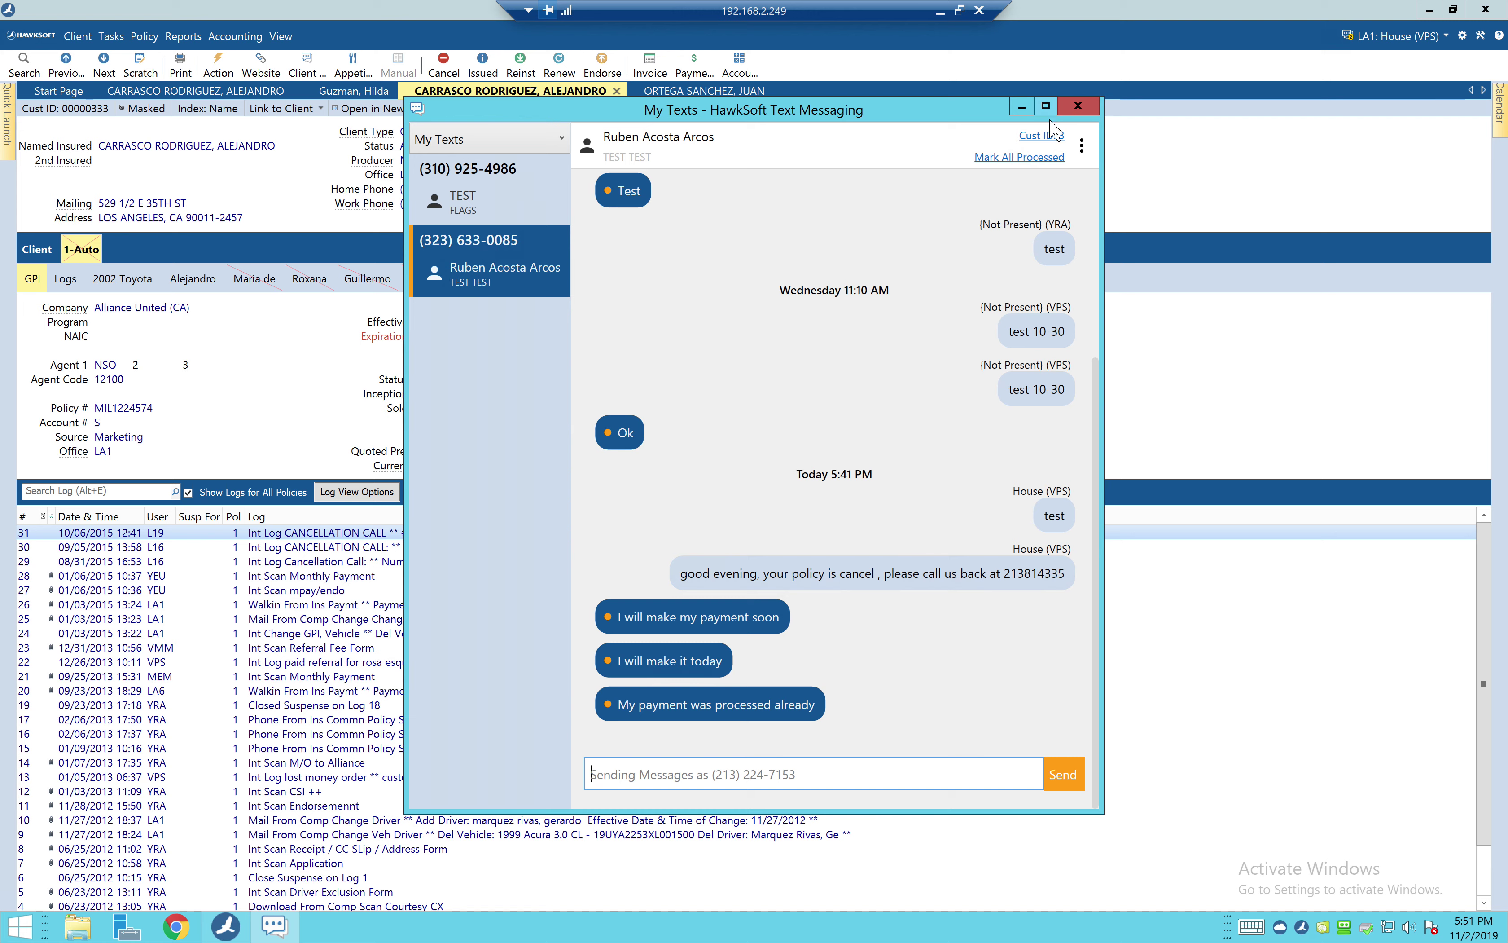
click(505, 199)
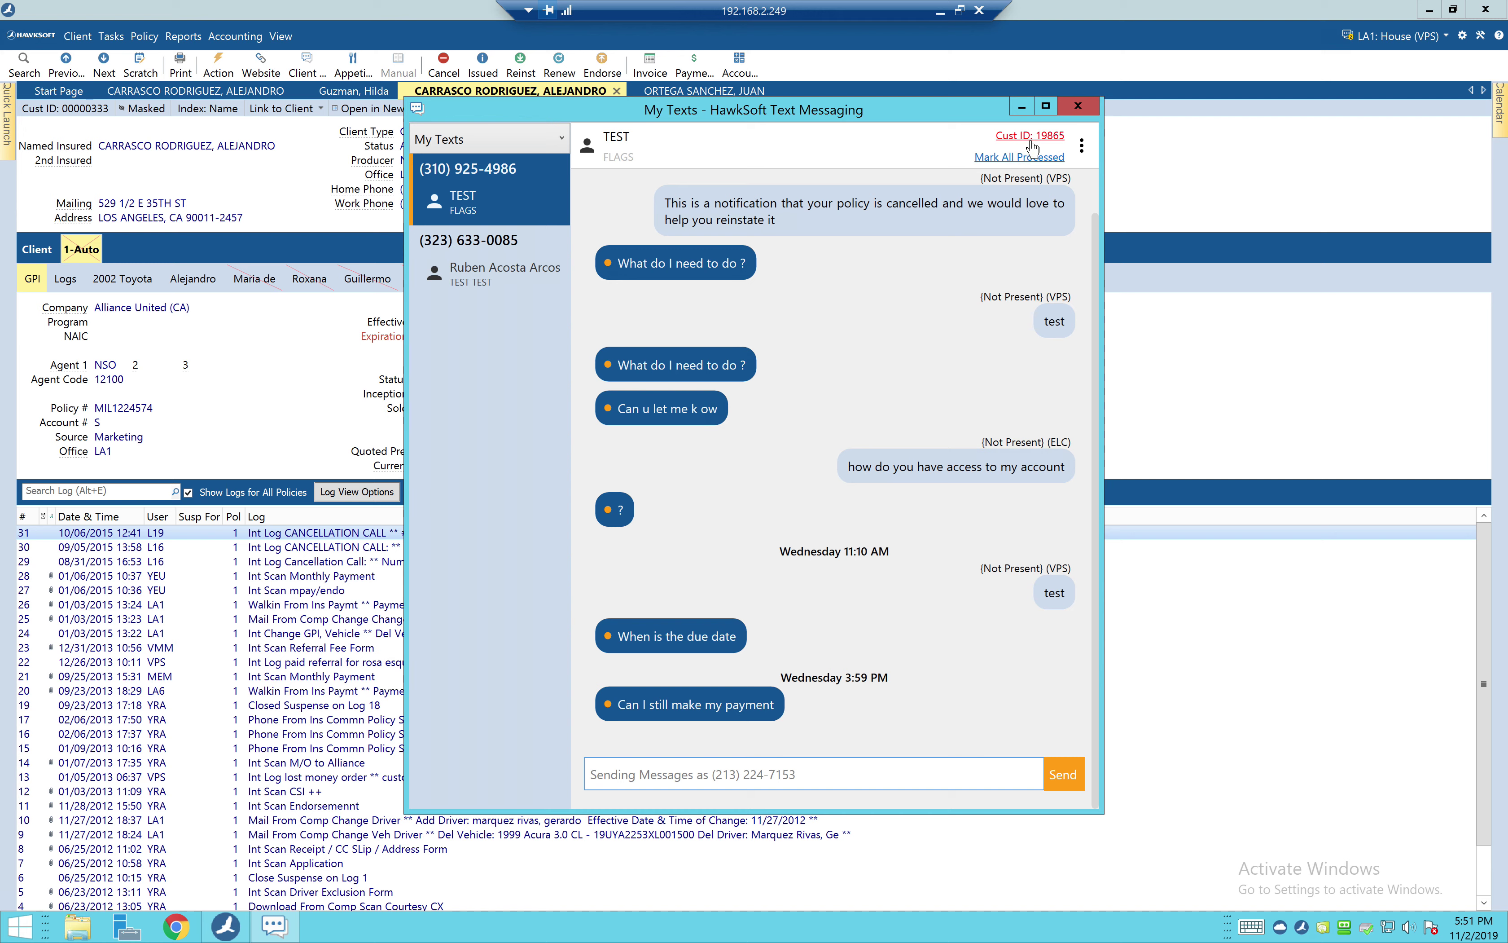
- View the FLAGS client record and its 10-AUTOP policy from the conversation's customer link, and close the record and messaging windows
click(1045, 144)
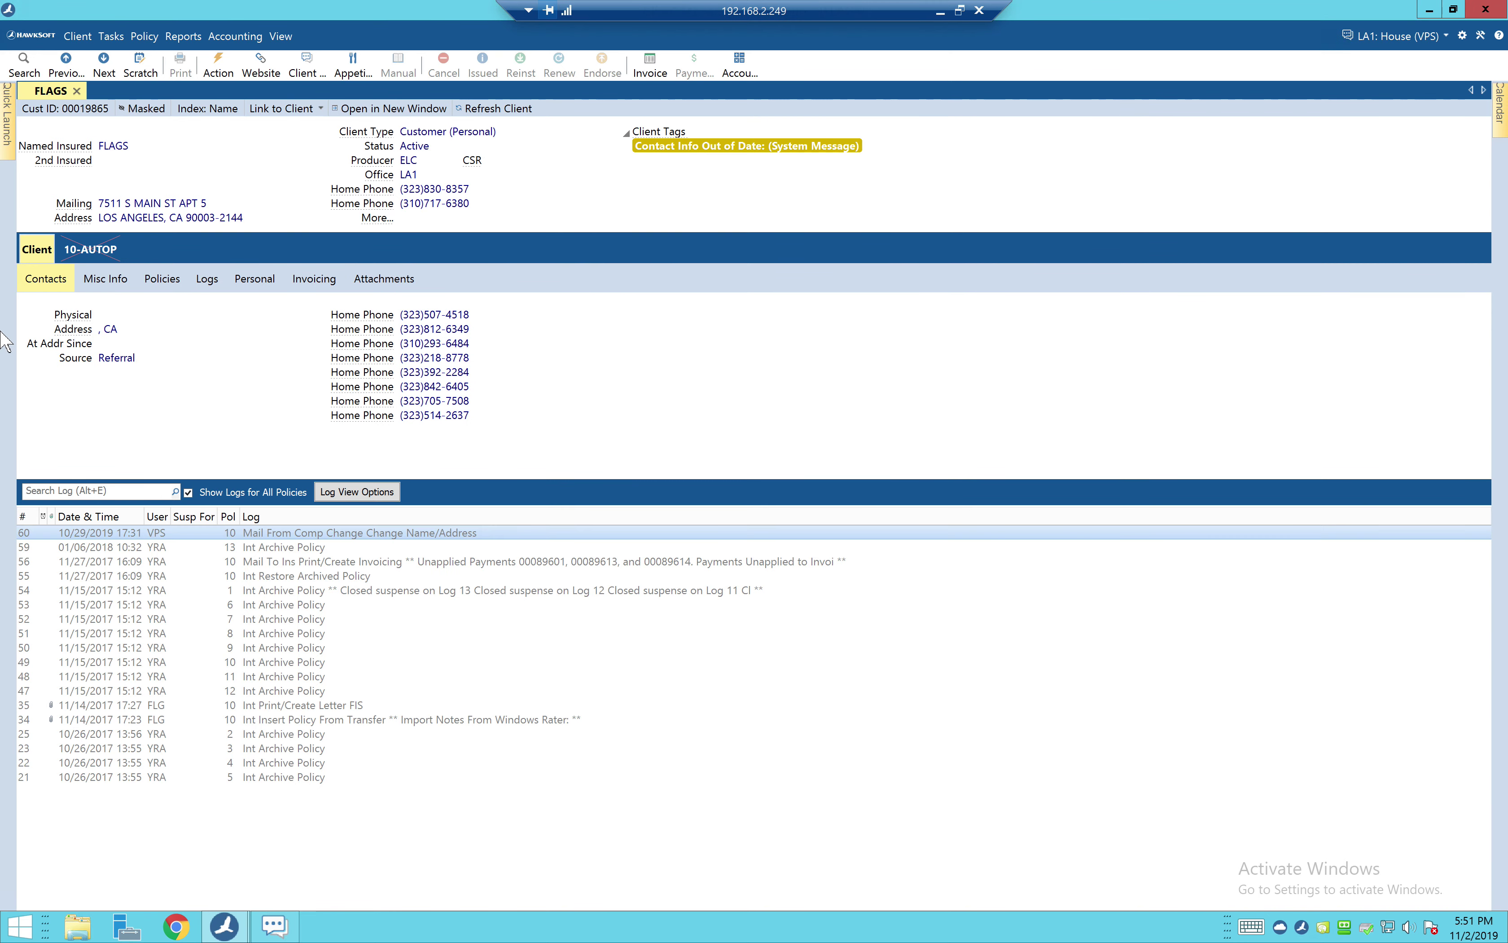
click(92, 248)
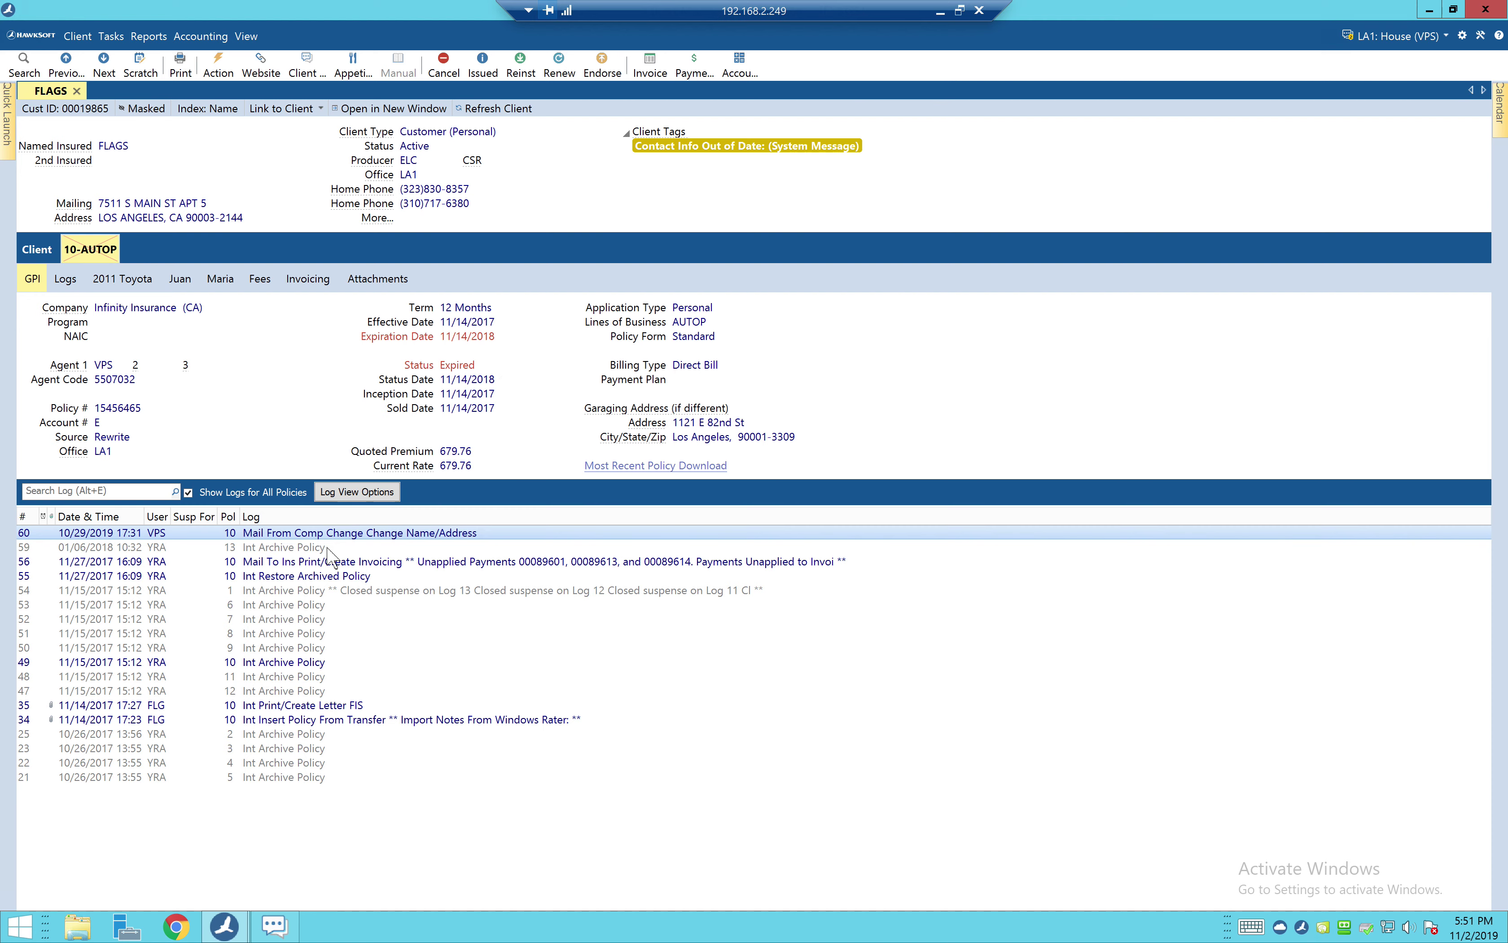
click(1486, 9)
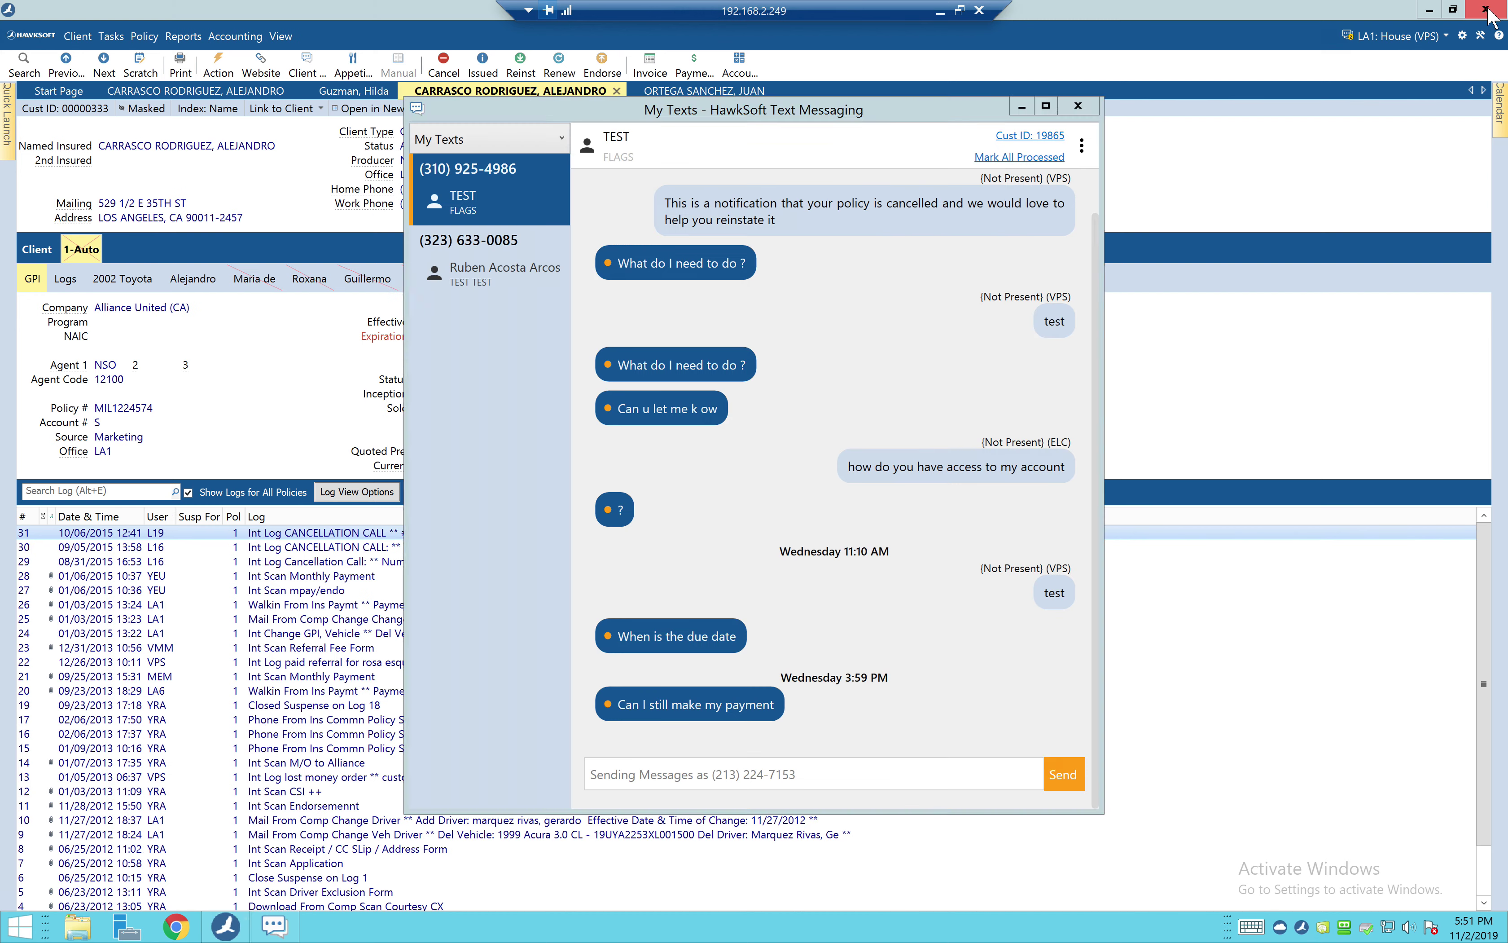
click(1033, 136)
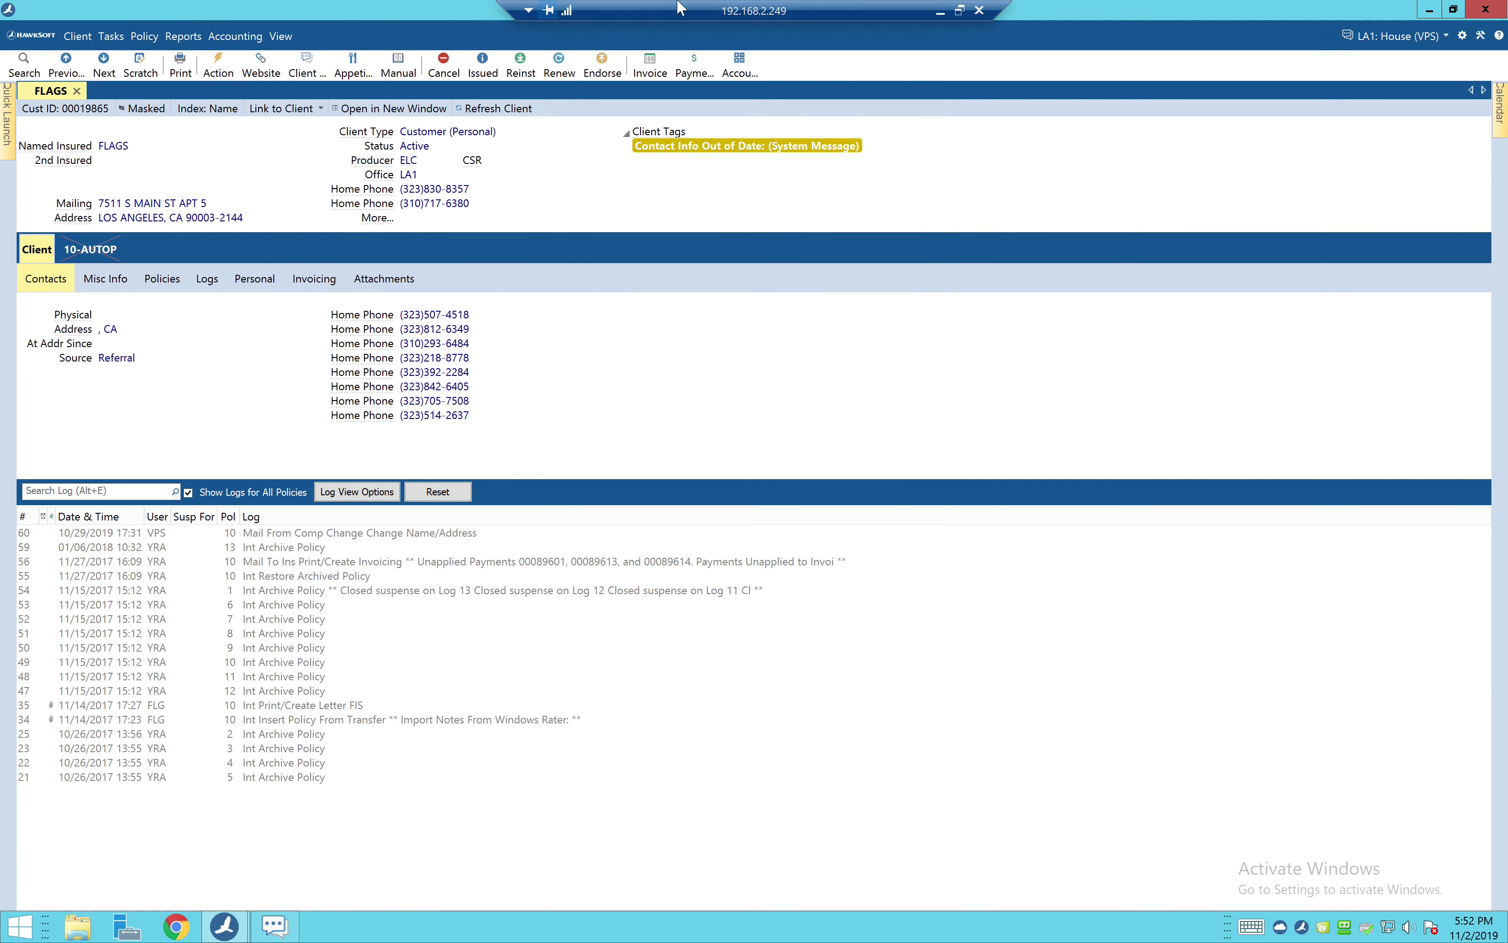
click(1486, 9)
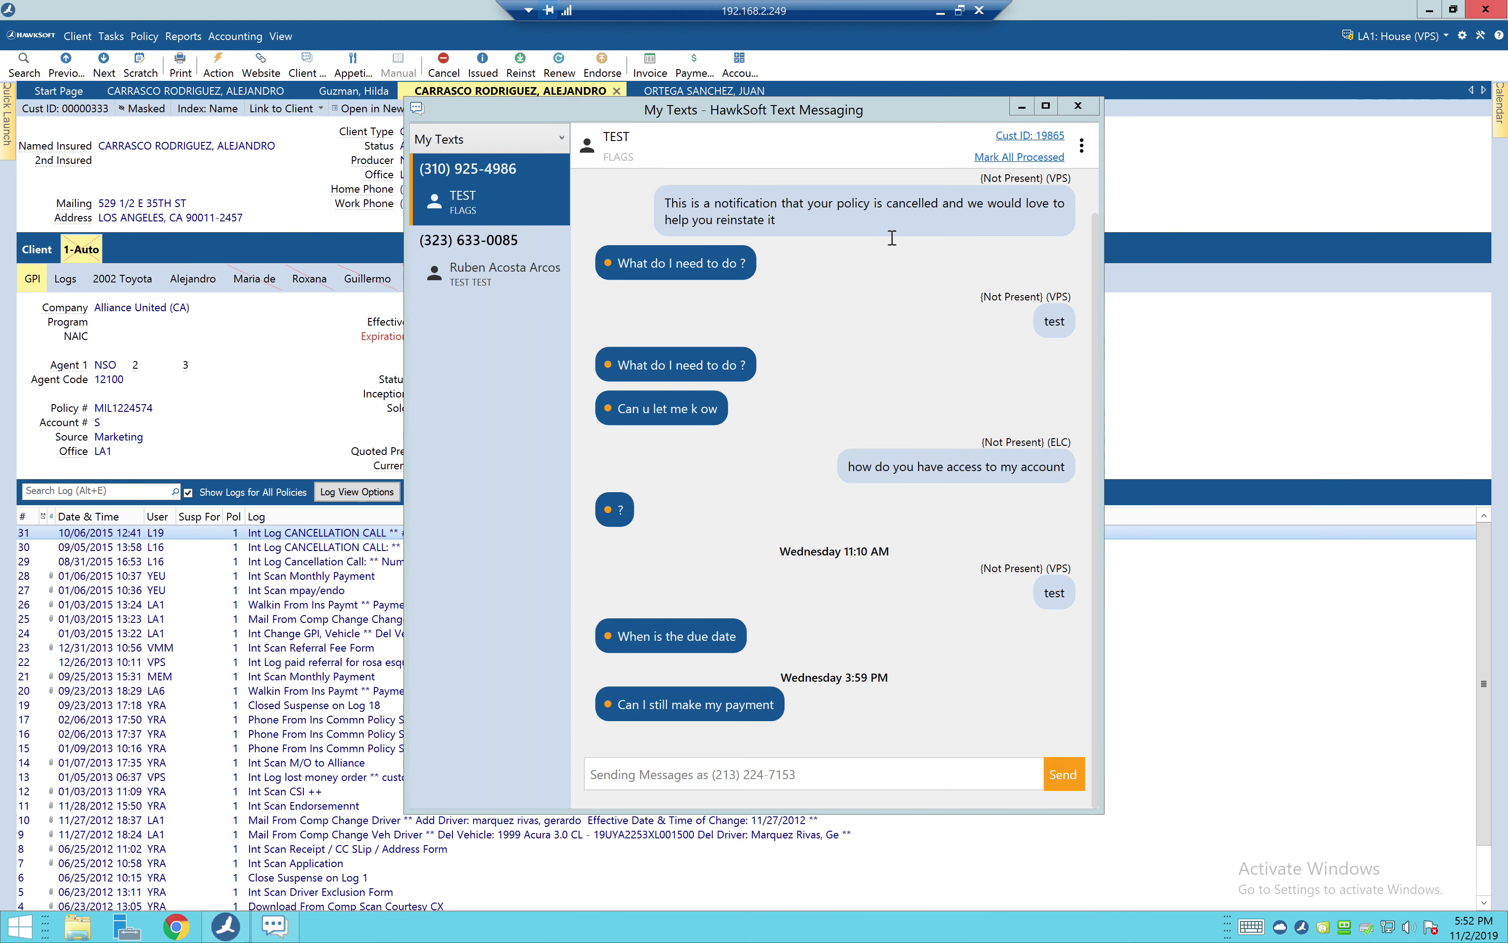
click(1078, 106)
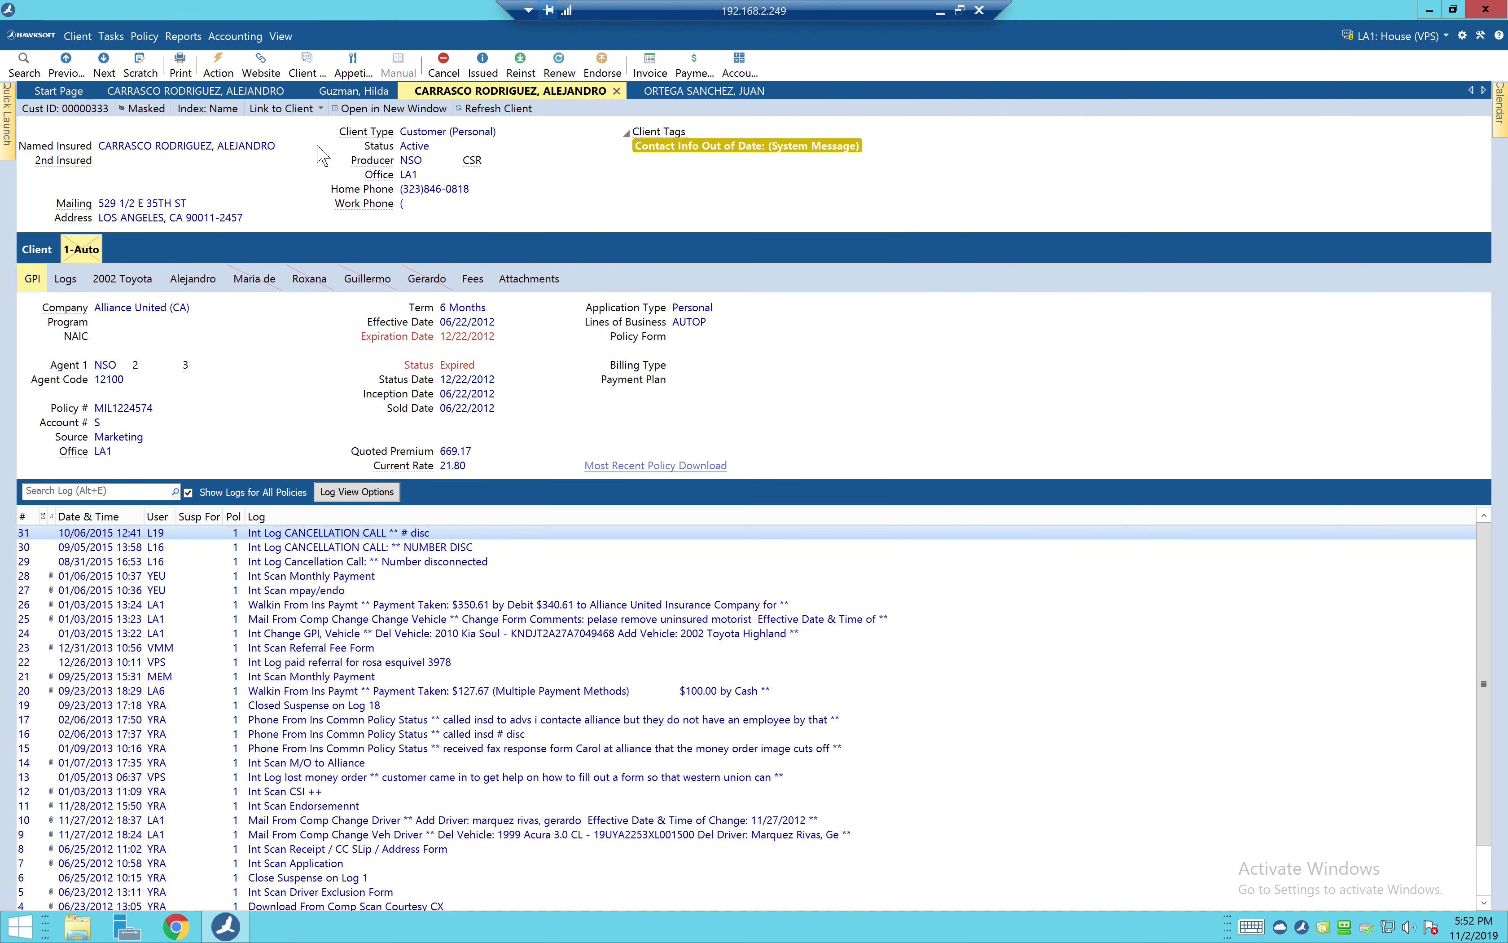
- Try to open text messaging for the Alliance United client, and check the messaging window of the LA3 client with only a home phone
click(304, 76)
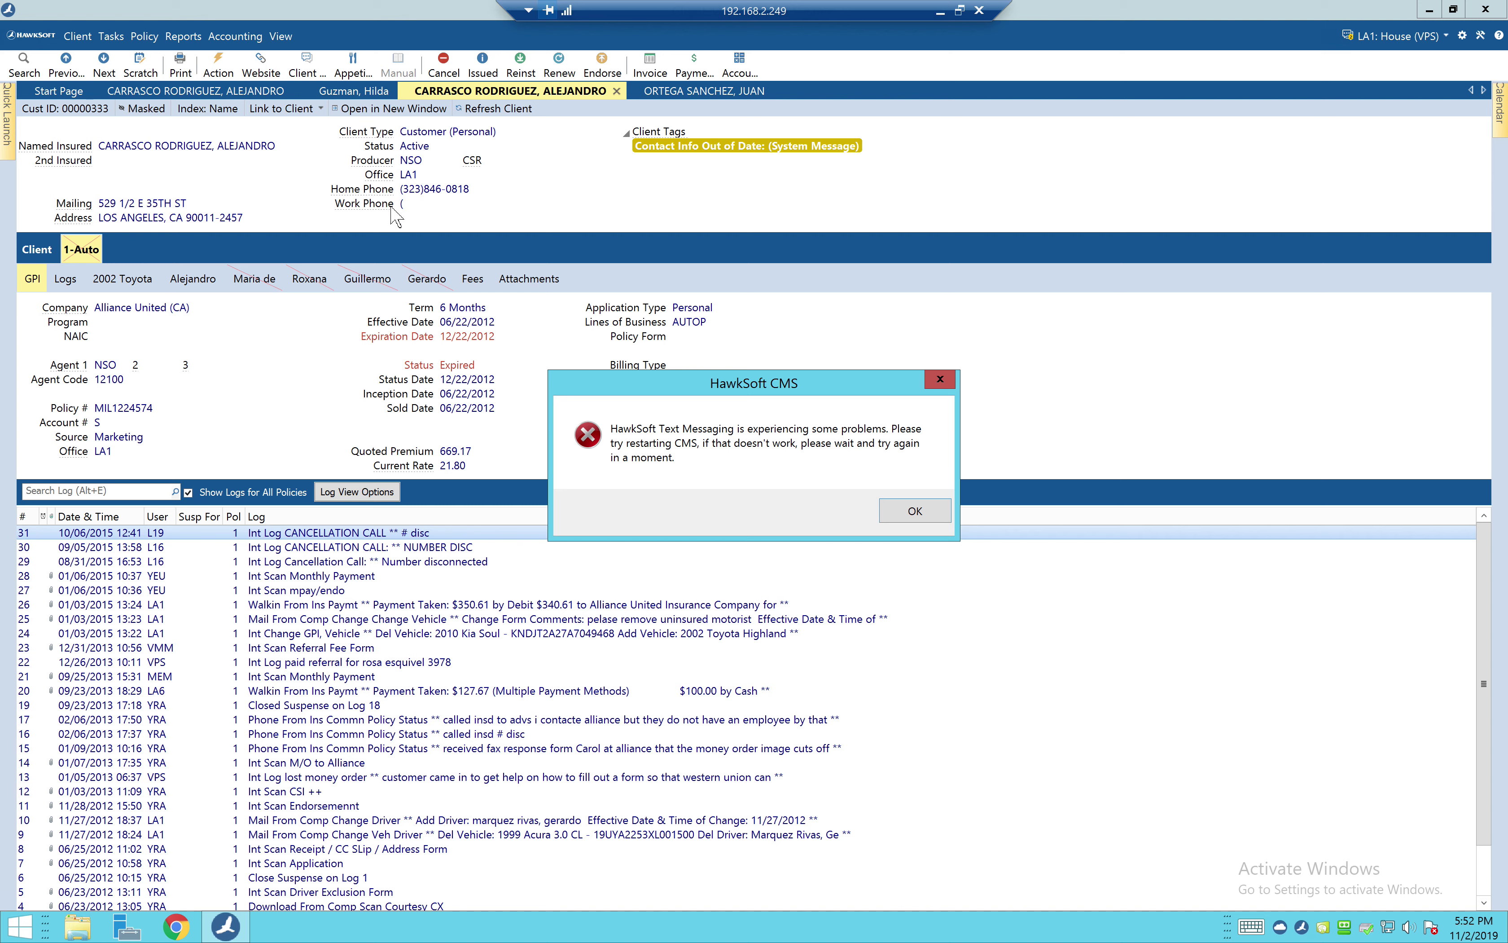
click(929, 519)
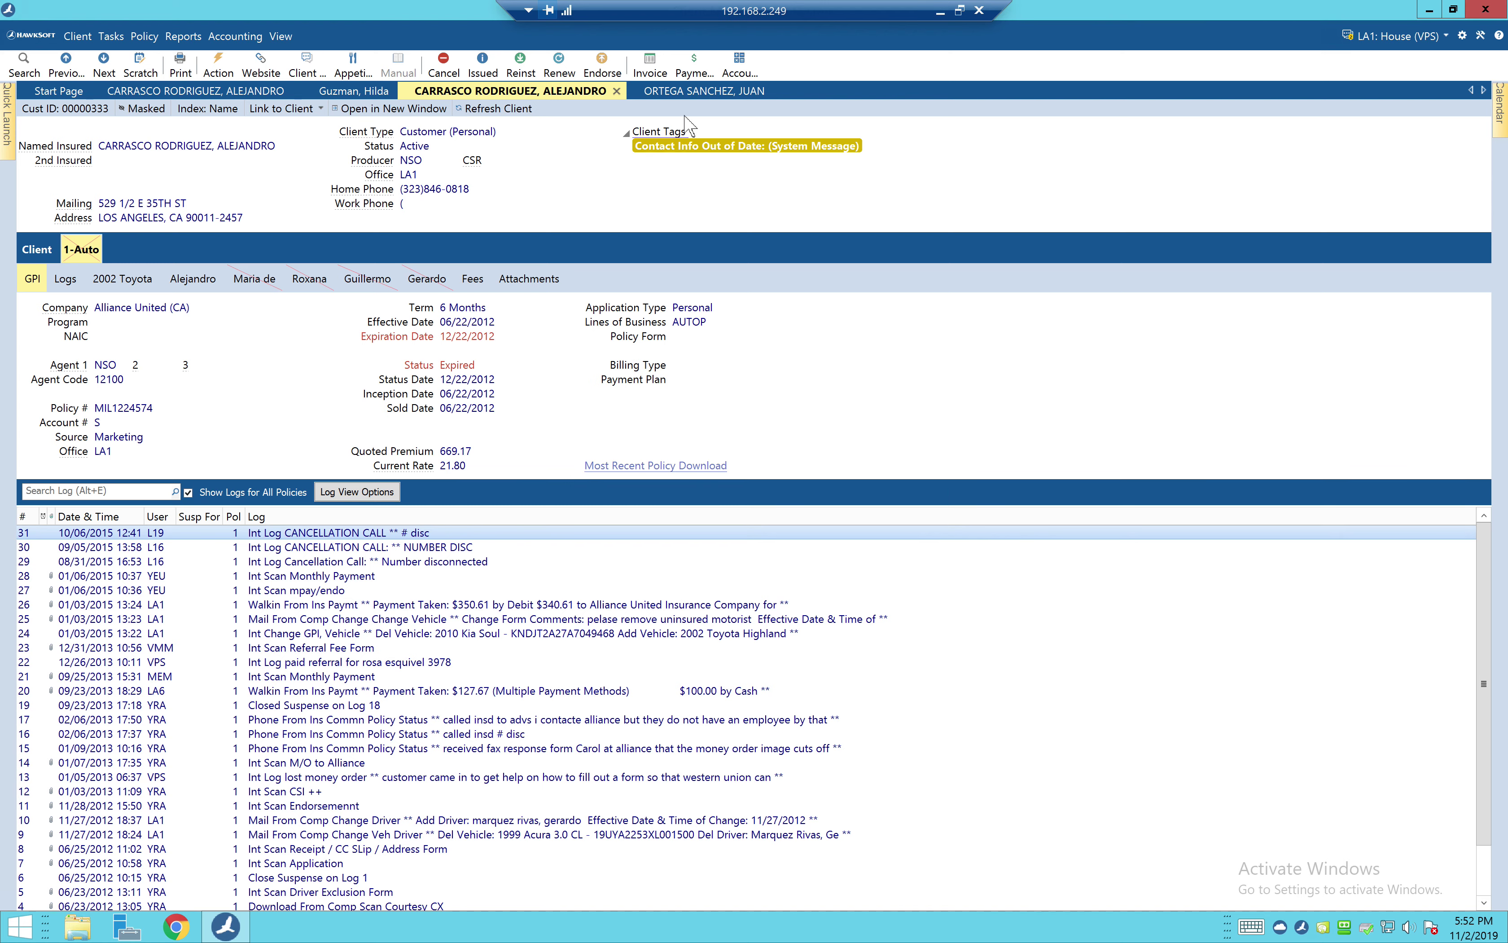
click(691, 92)
click(294, 62)
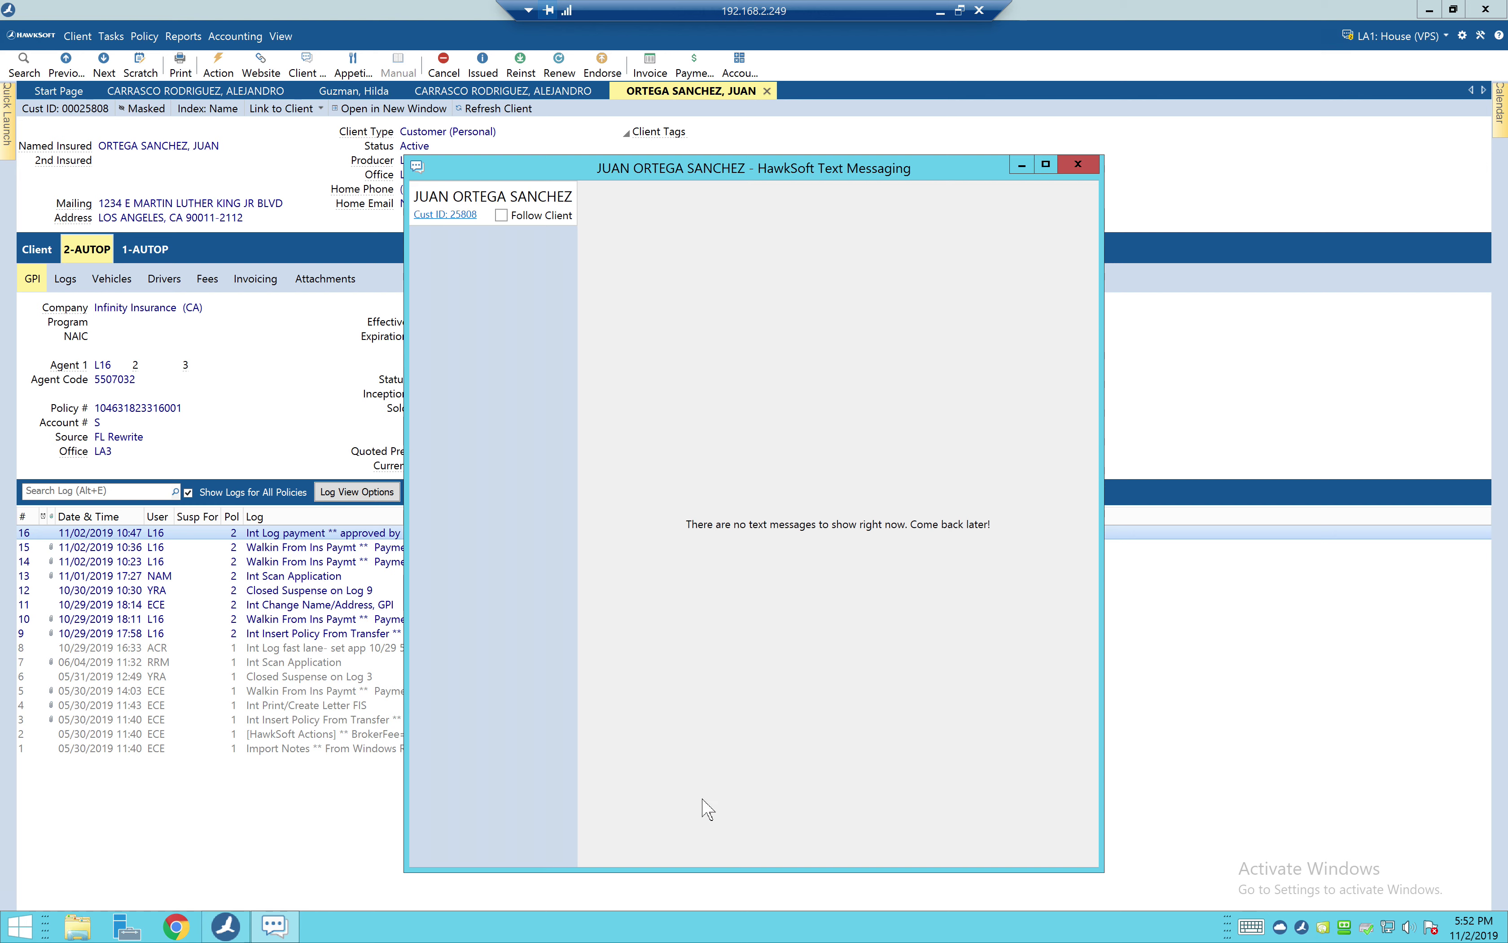
click(1078, 164)
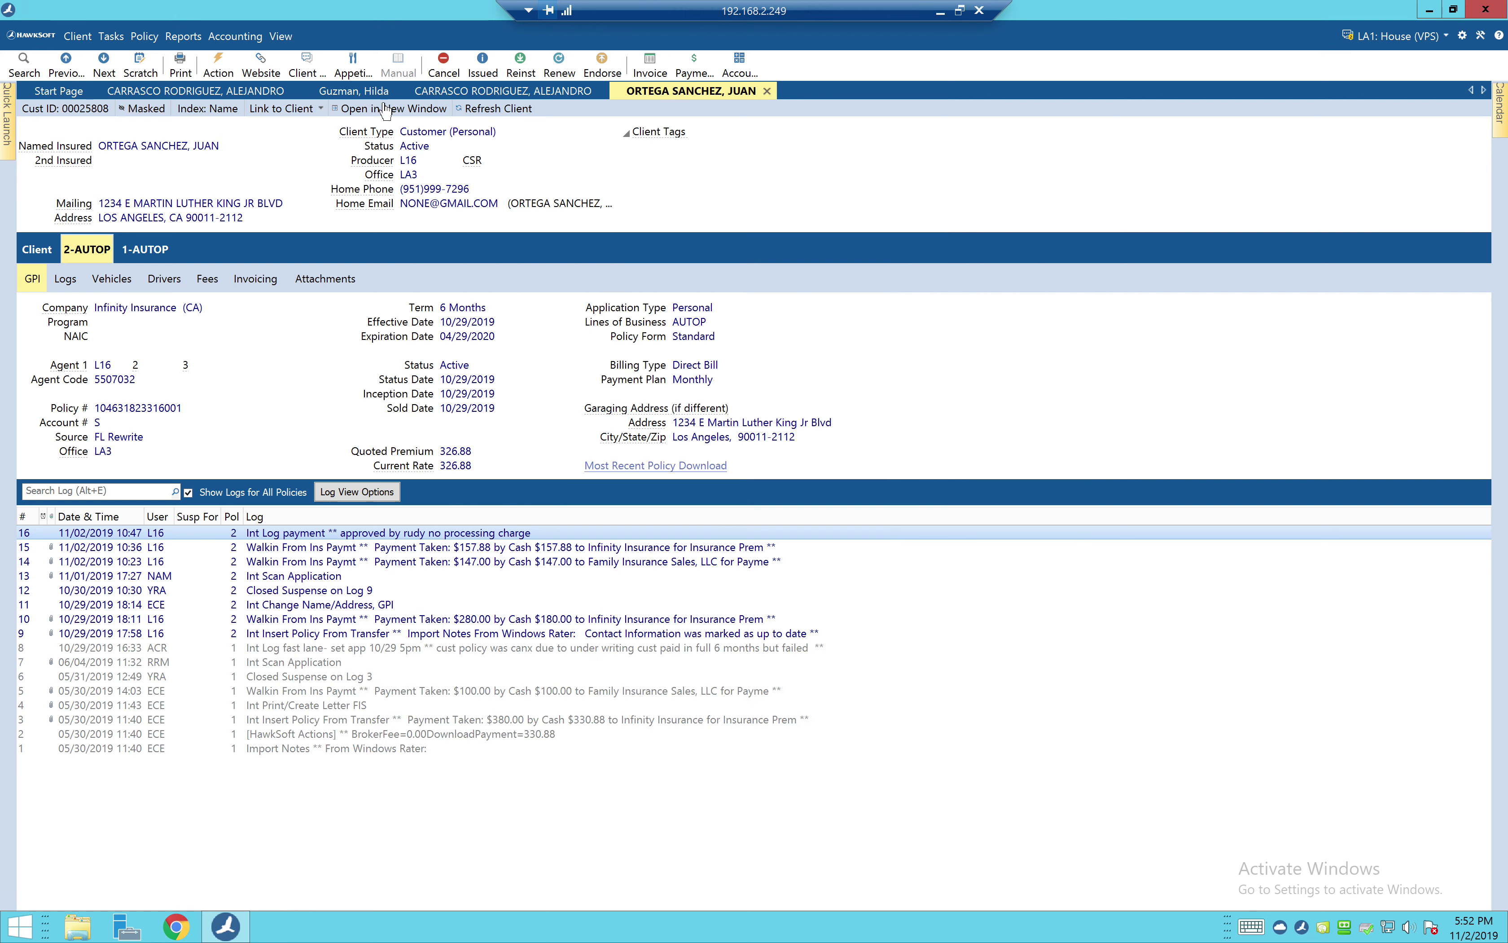
- Check text messaging for the open client with a cell phone and the 3-AUTOP policy, and close the window without sending anything
click(354, 94)
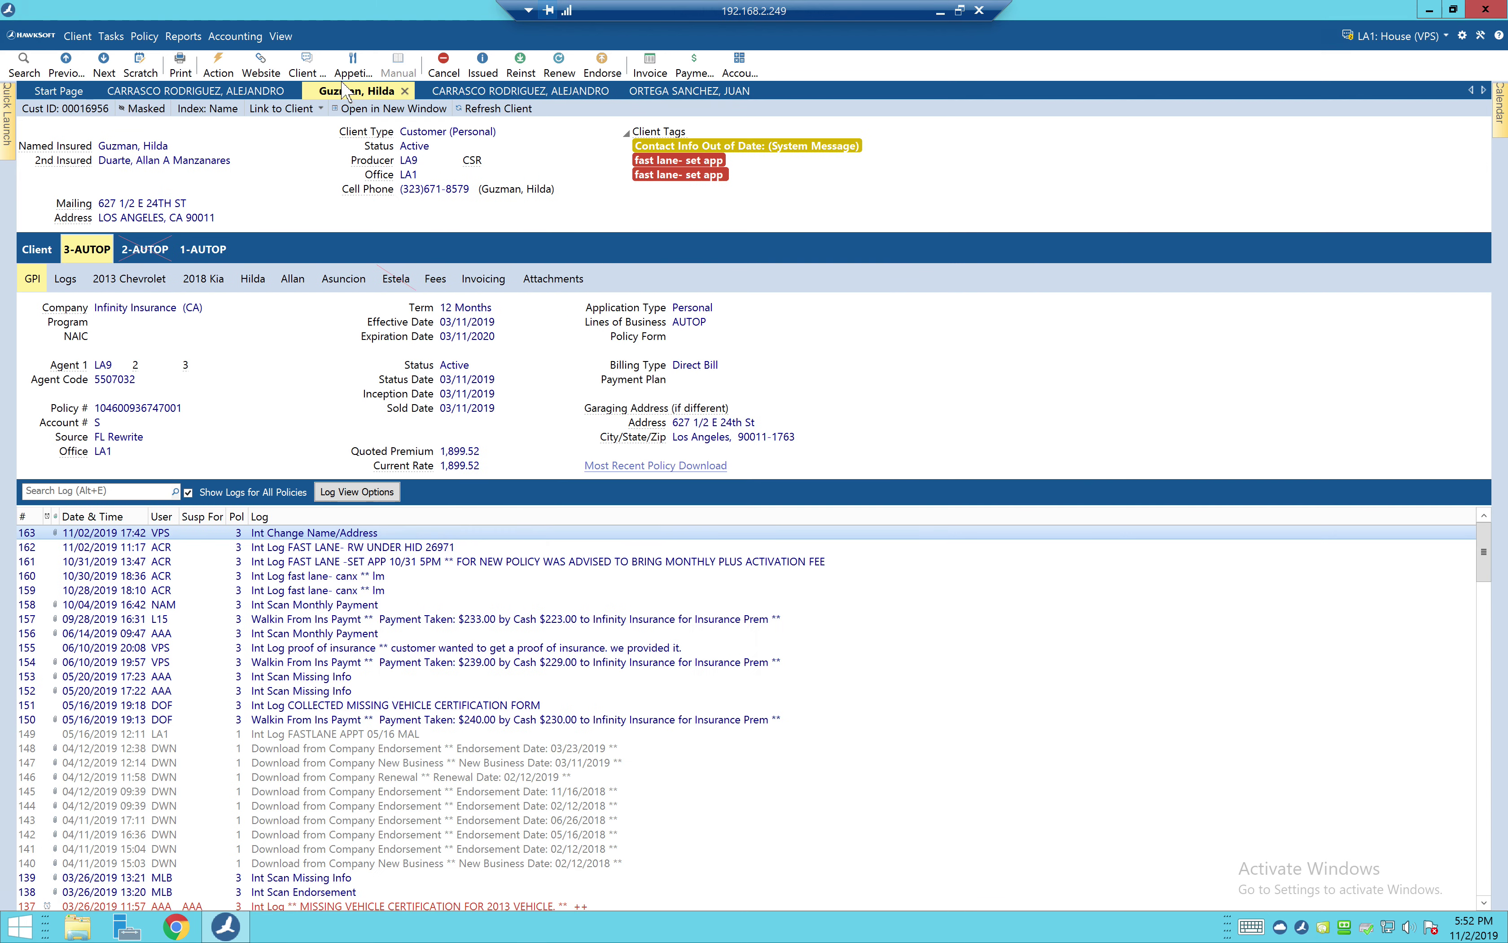
click(309, 72)
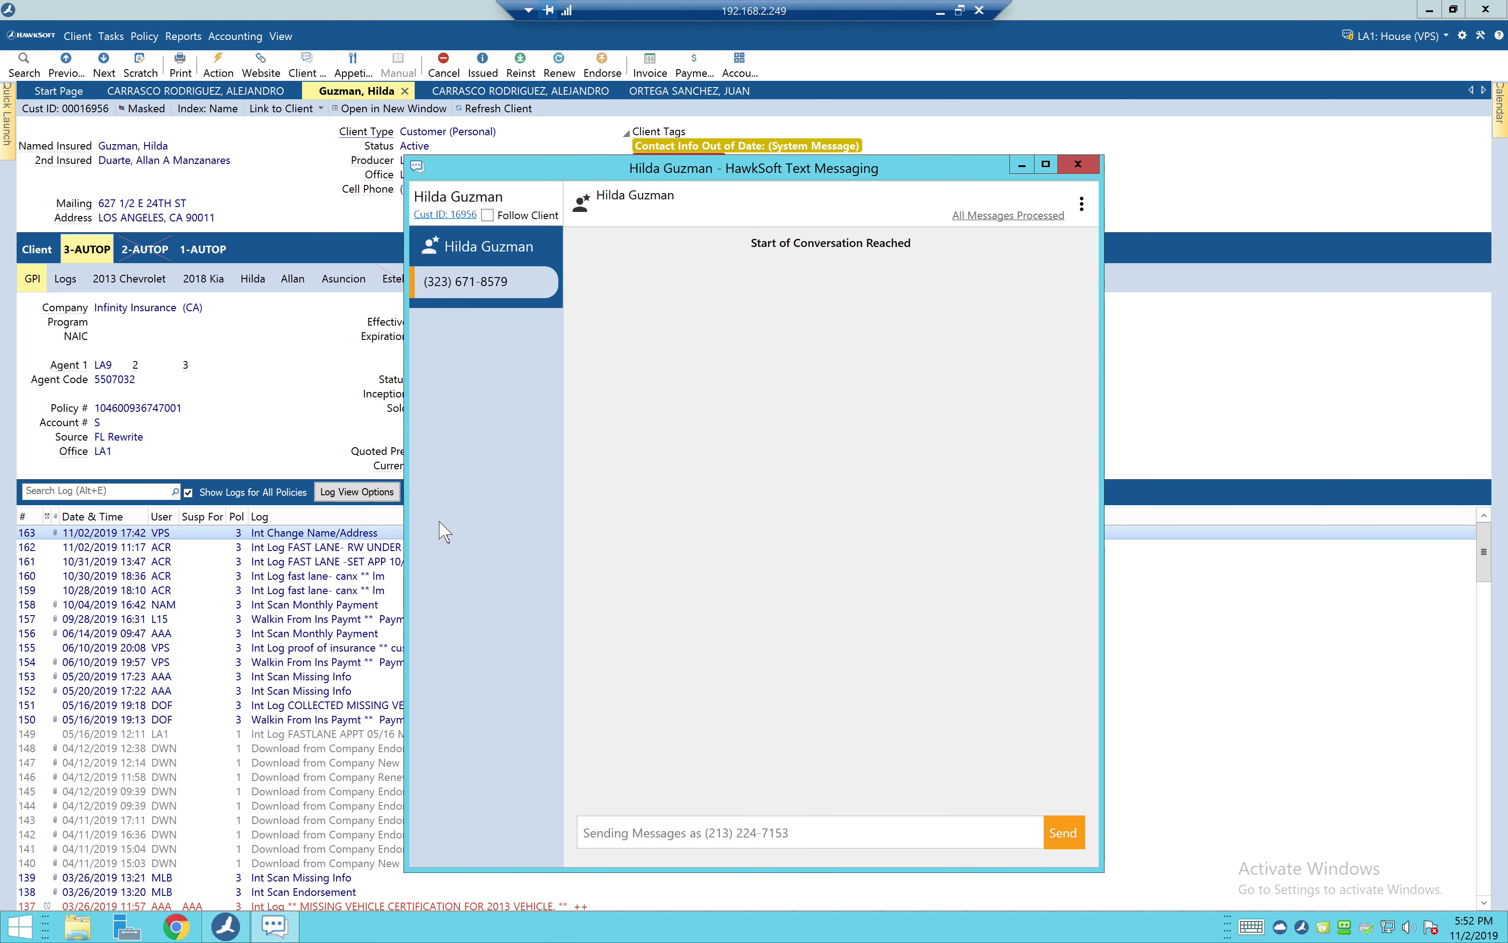
click(664, 832)
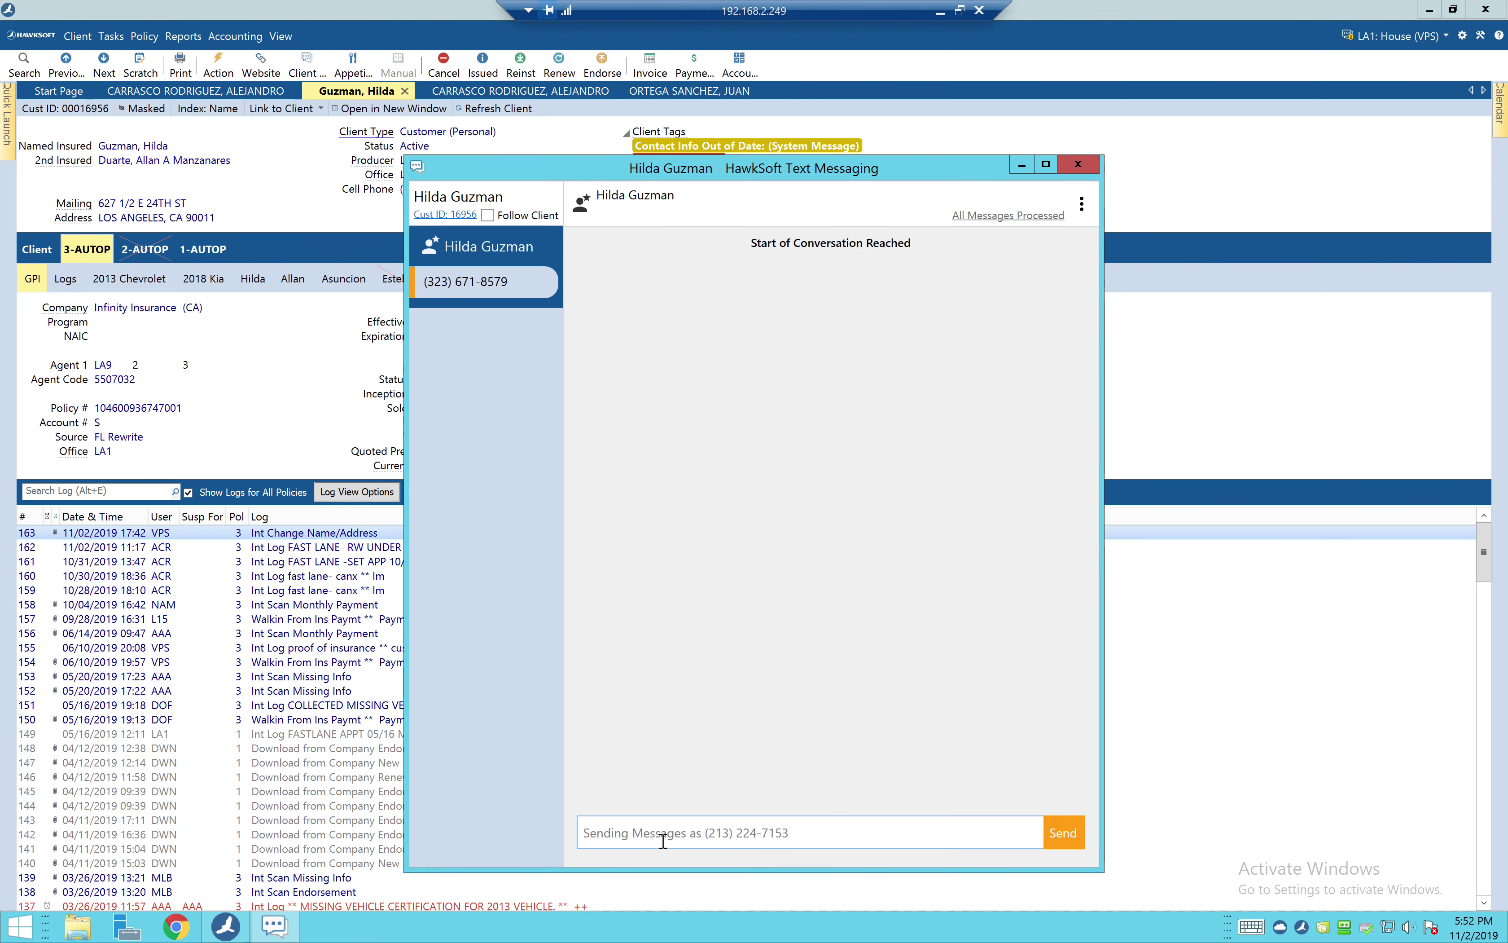
click(1078, 164)
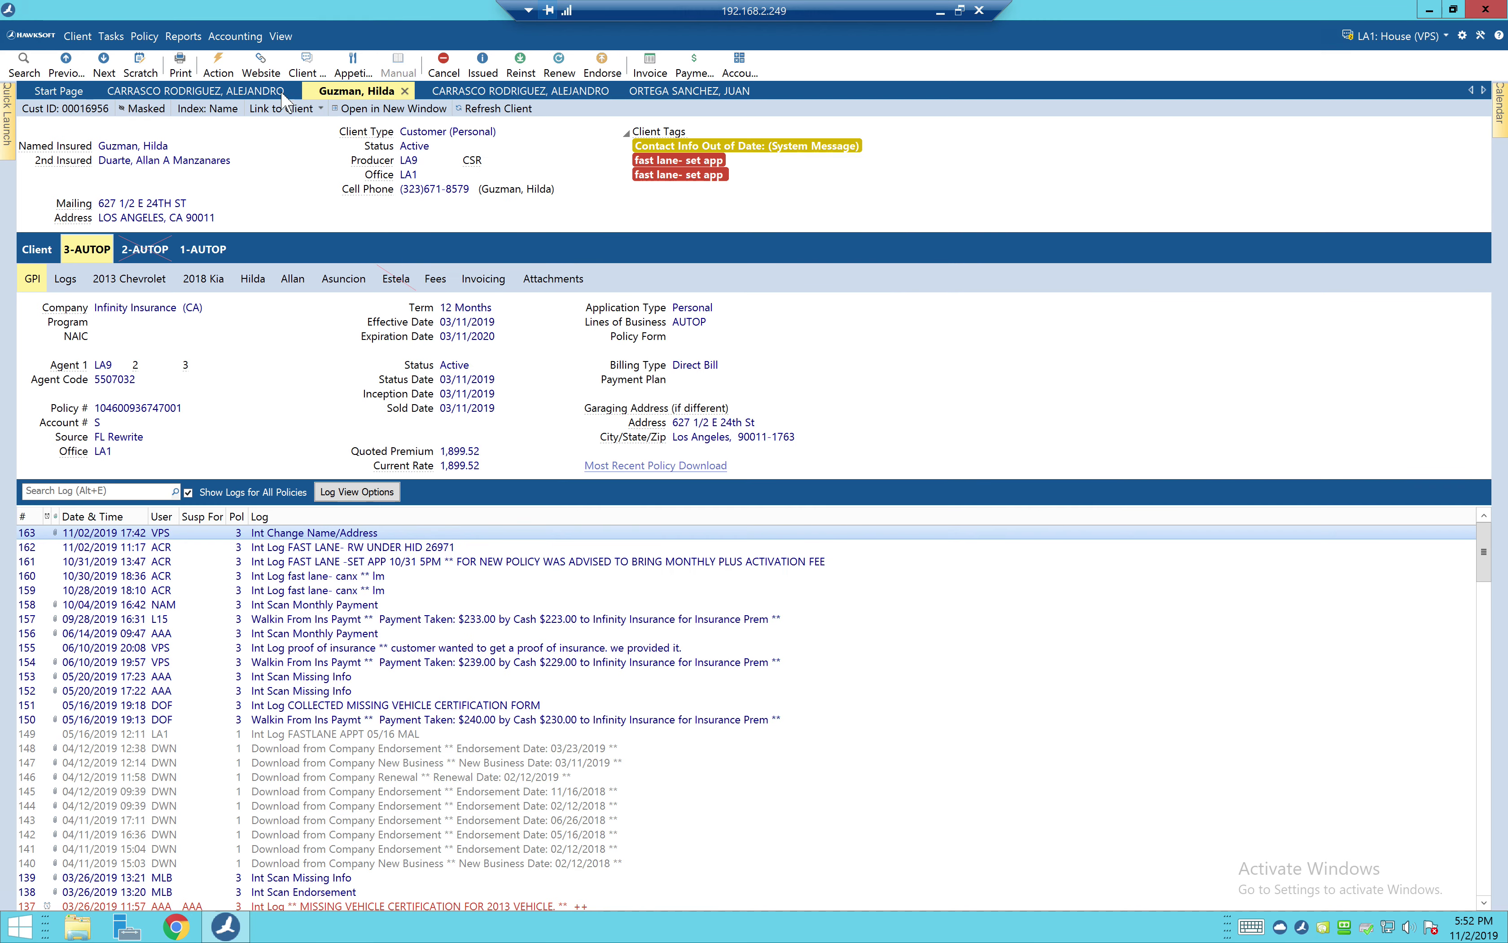
- Reopen the Alliance United client record in another tab, and open the last client listed among the recent clients
click(240, 93)
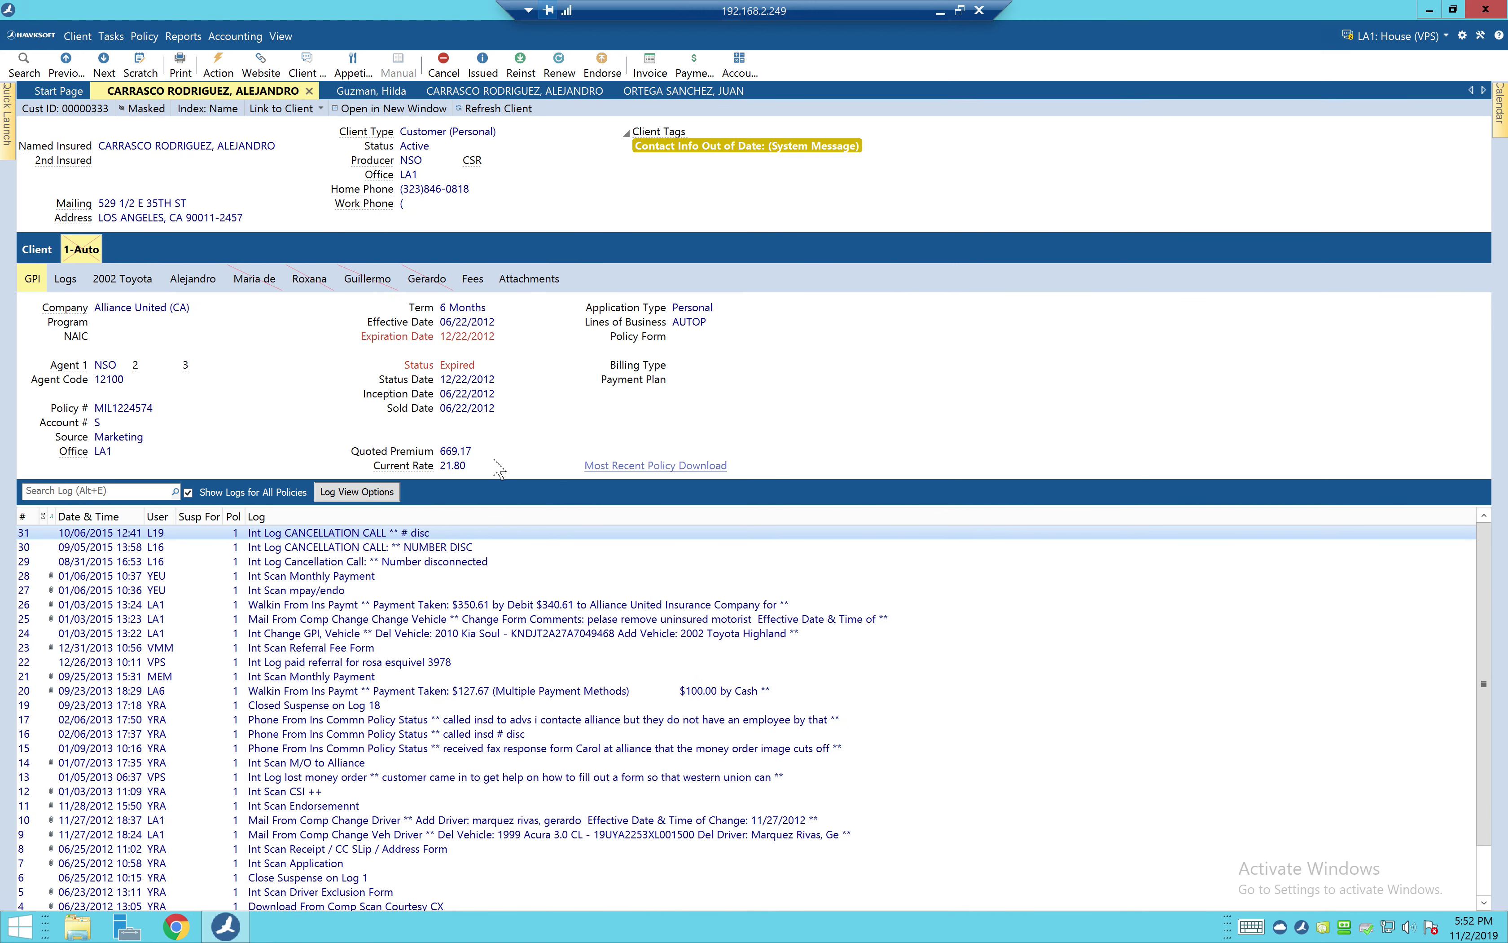
click(66, 93)
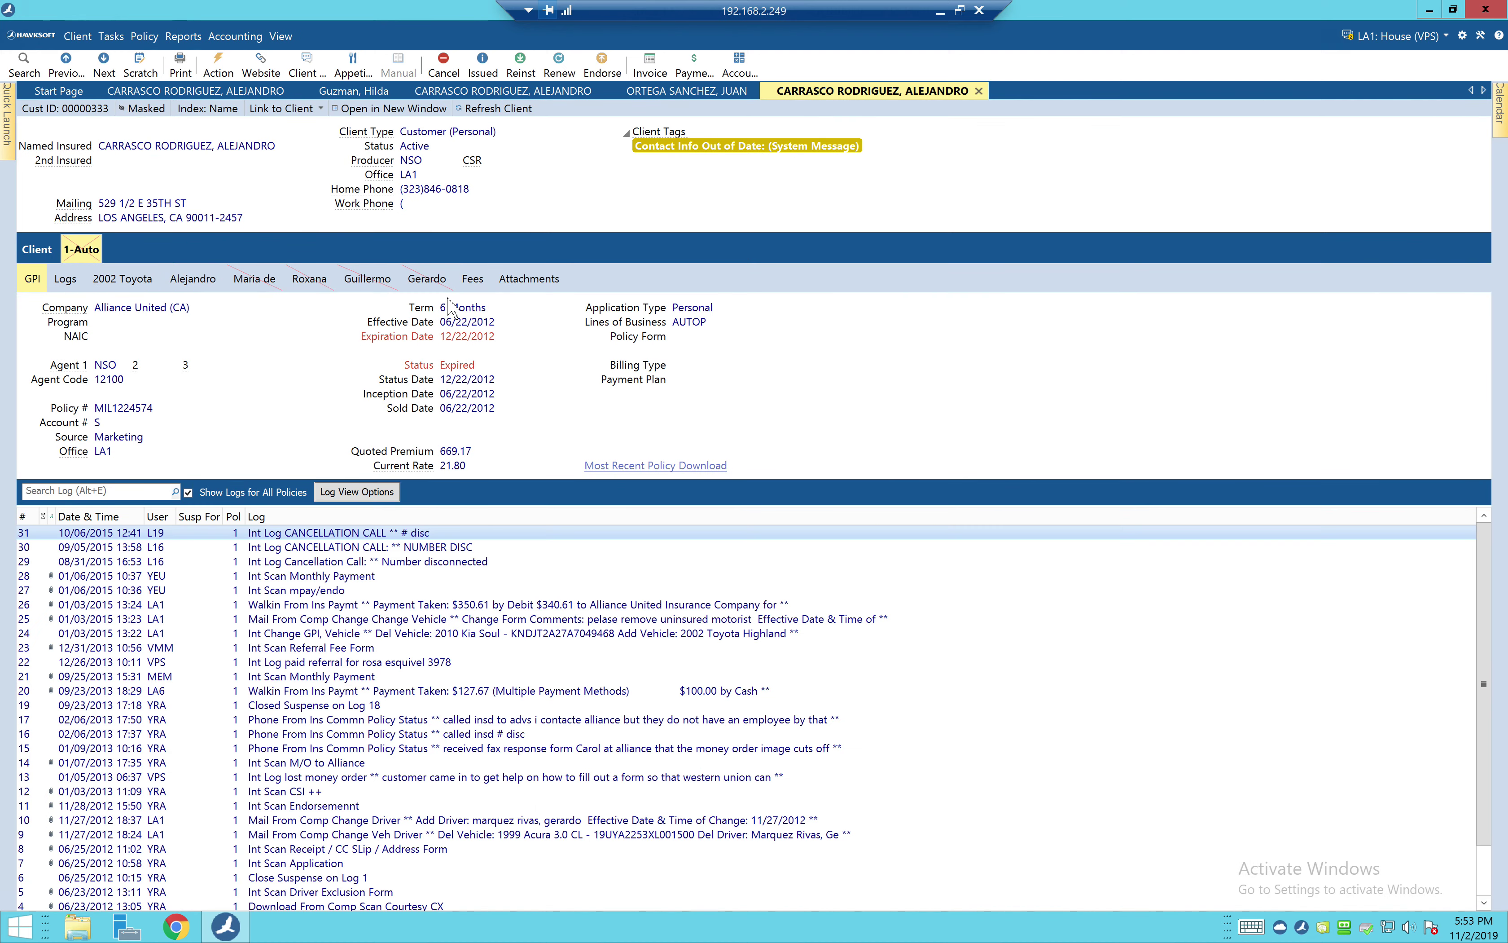
click(24, 67)
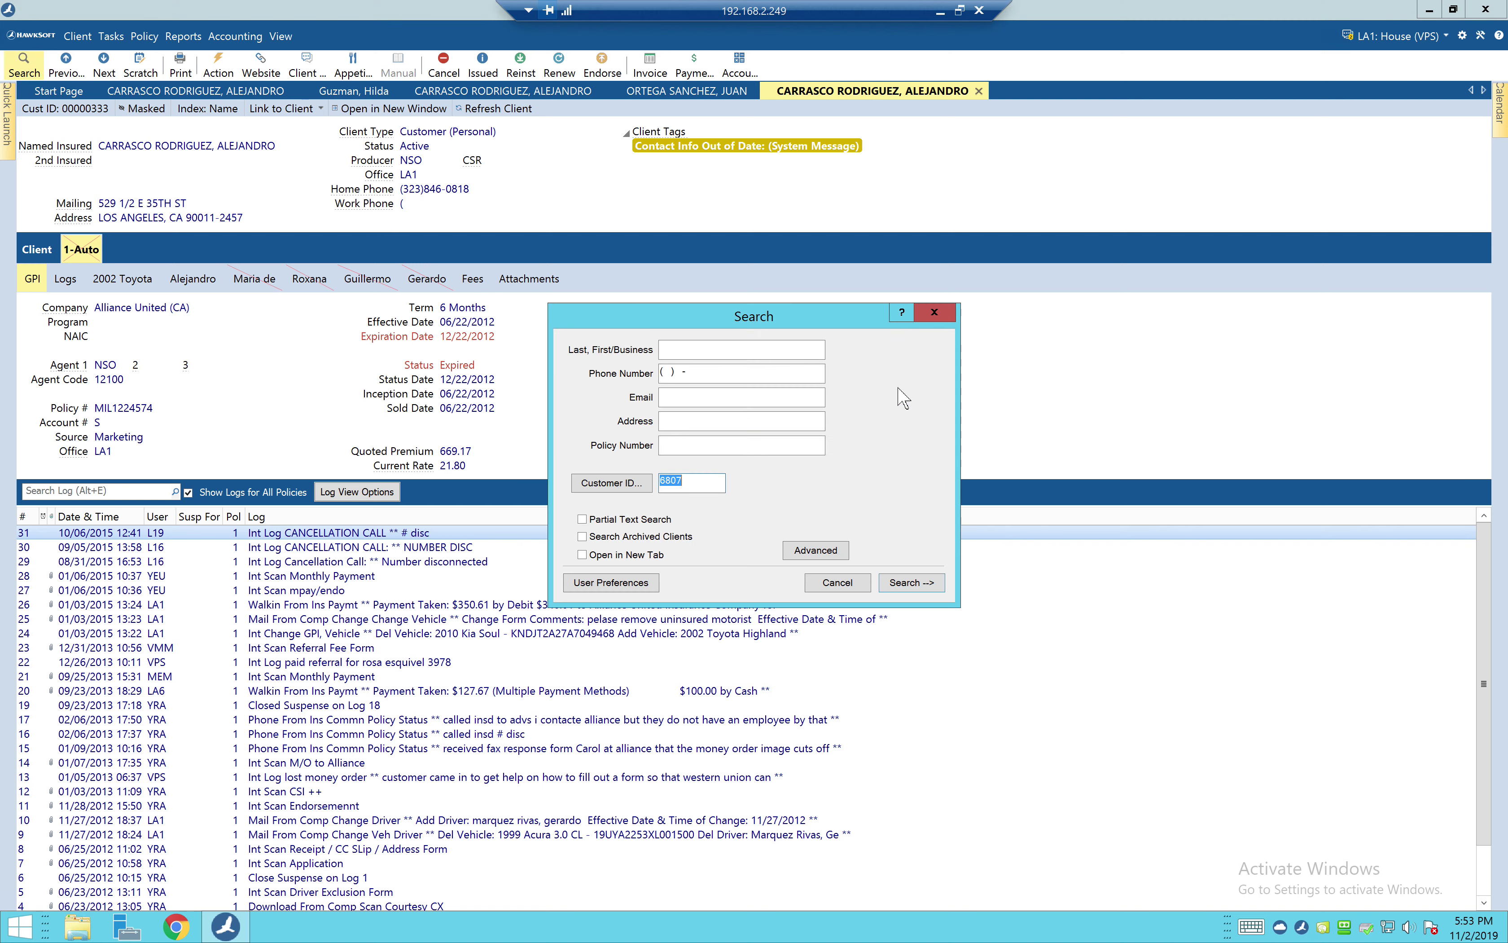
click(935, 312)
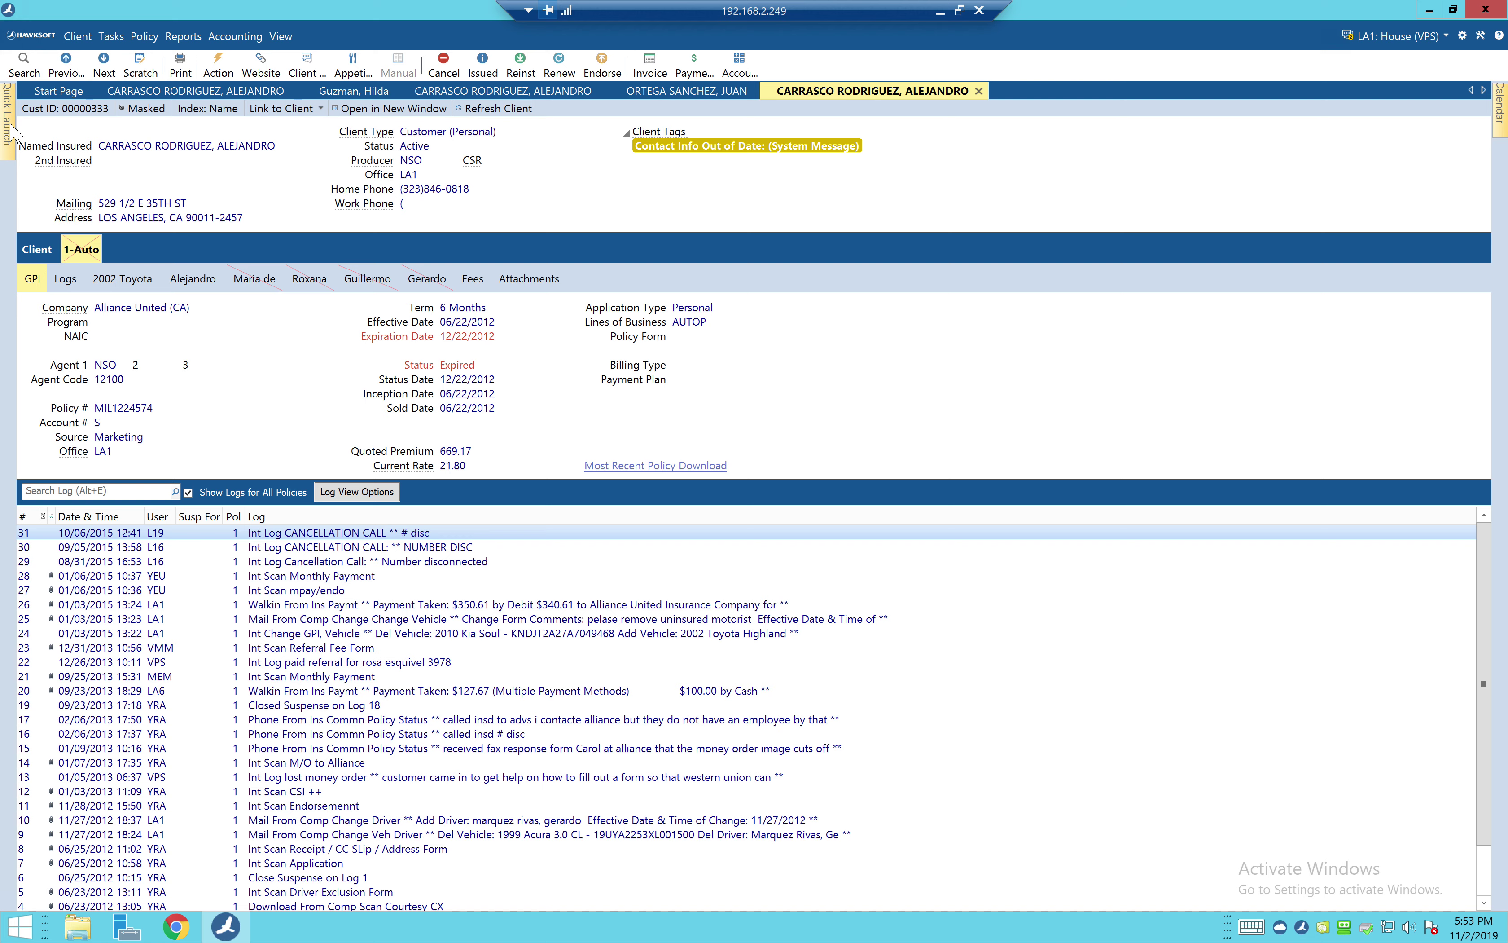
mouse_move(11, 125)
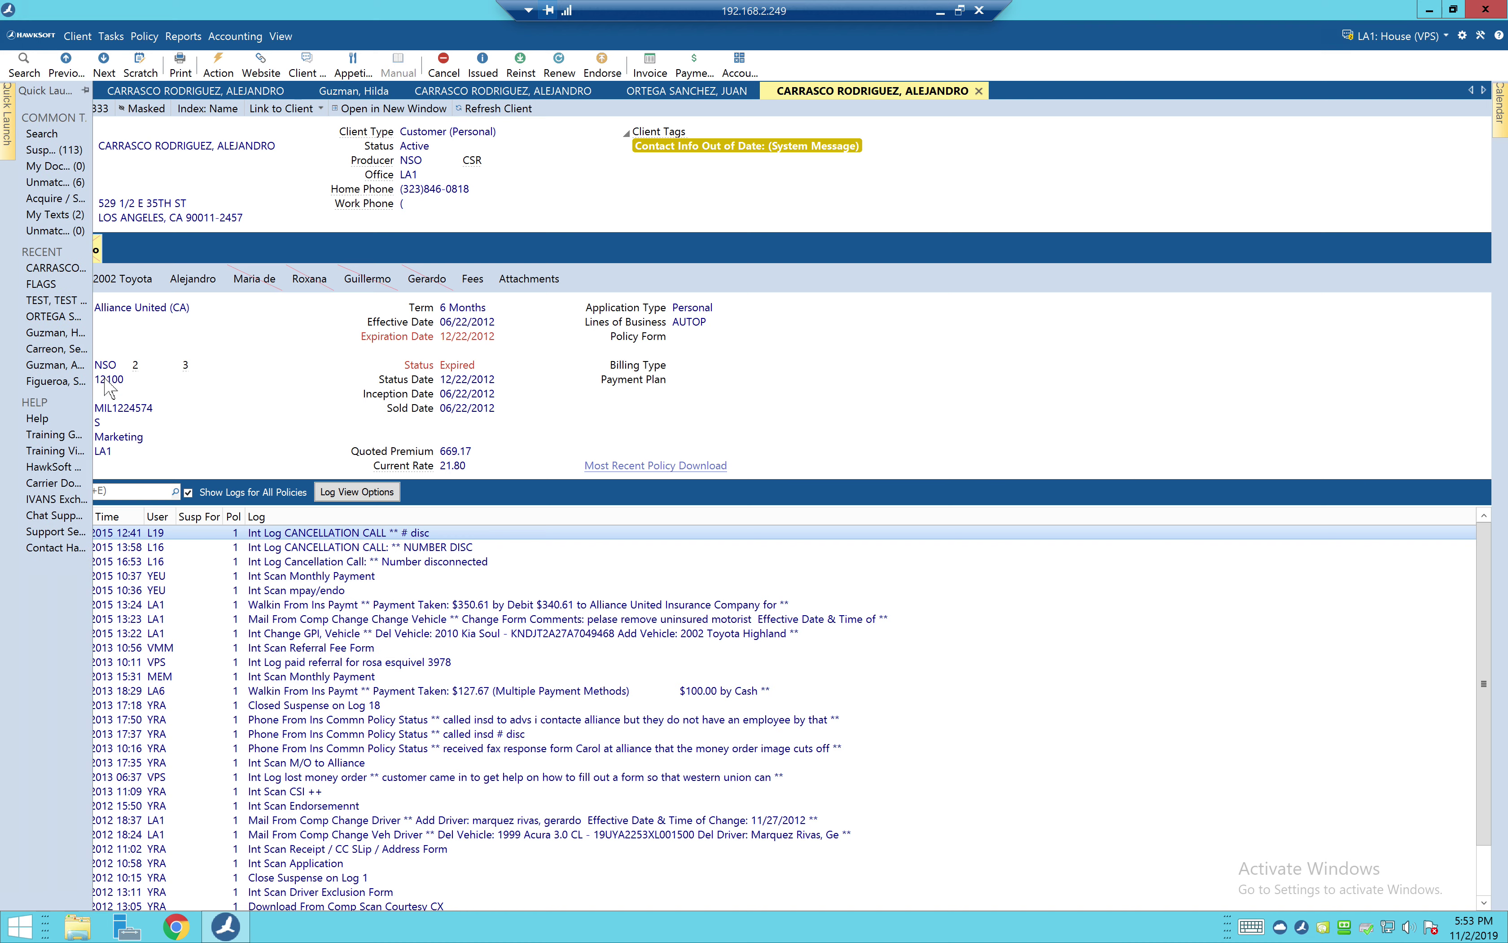
click(53, 383)
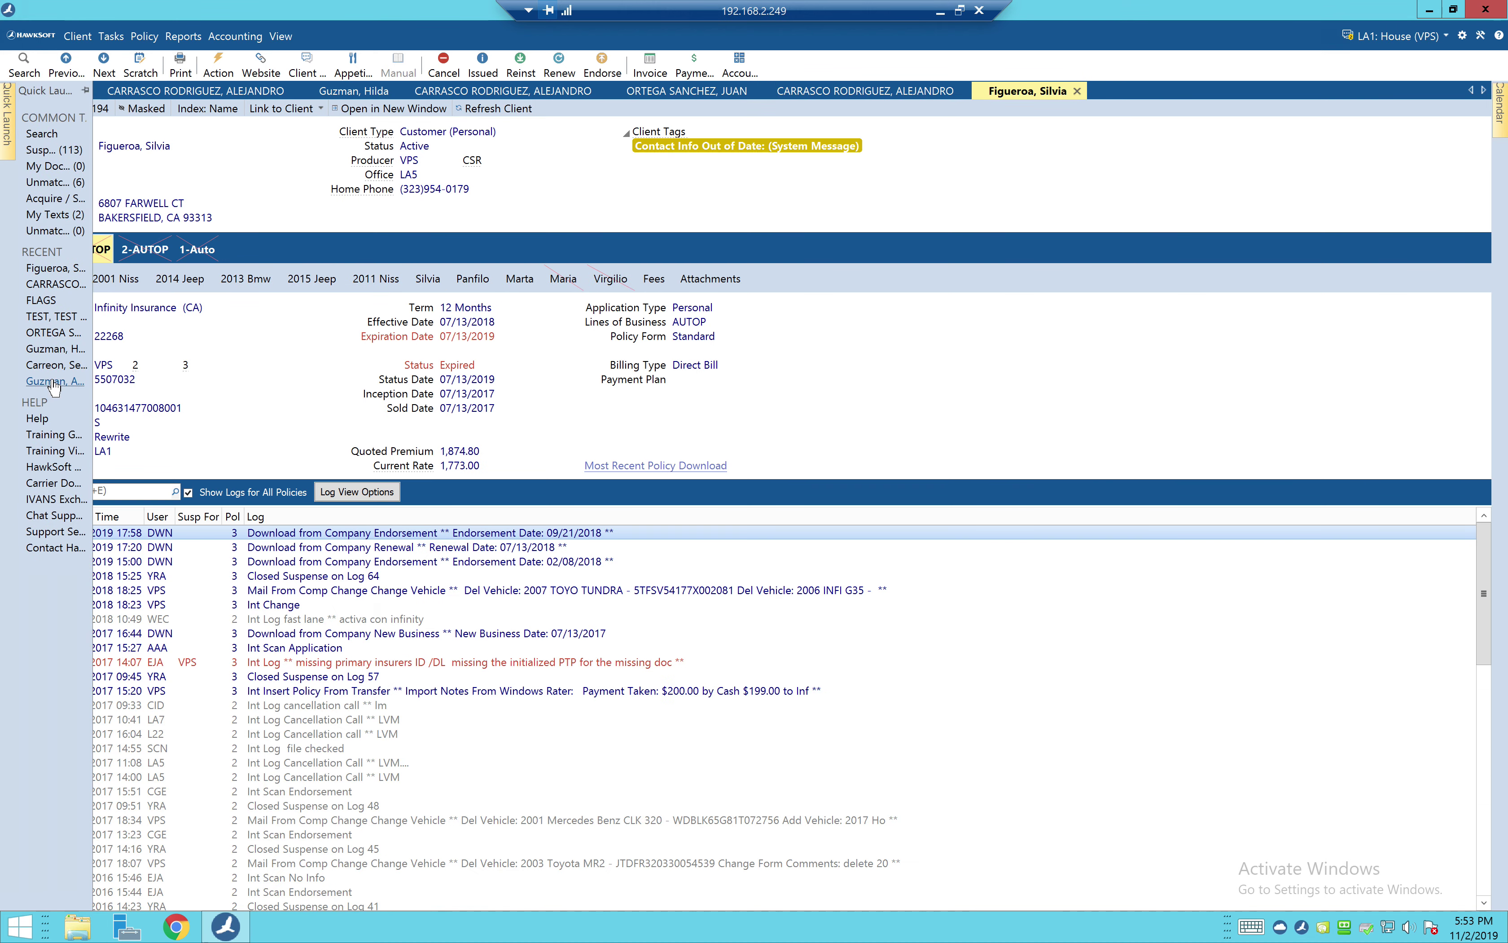
- Try the home phone number of the open LA5 client for text messaging, and view the client's 1-Auto policy
click(406, 189)
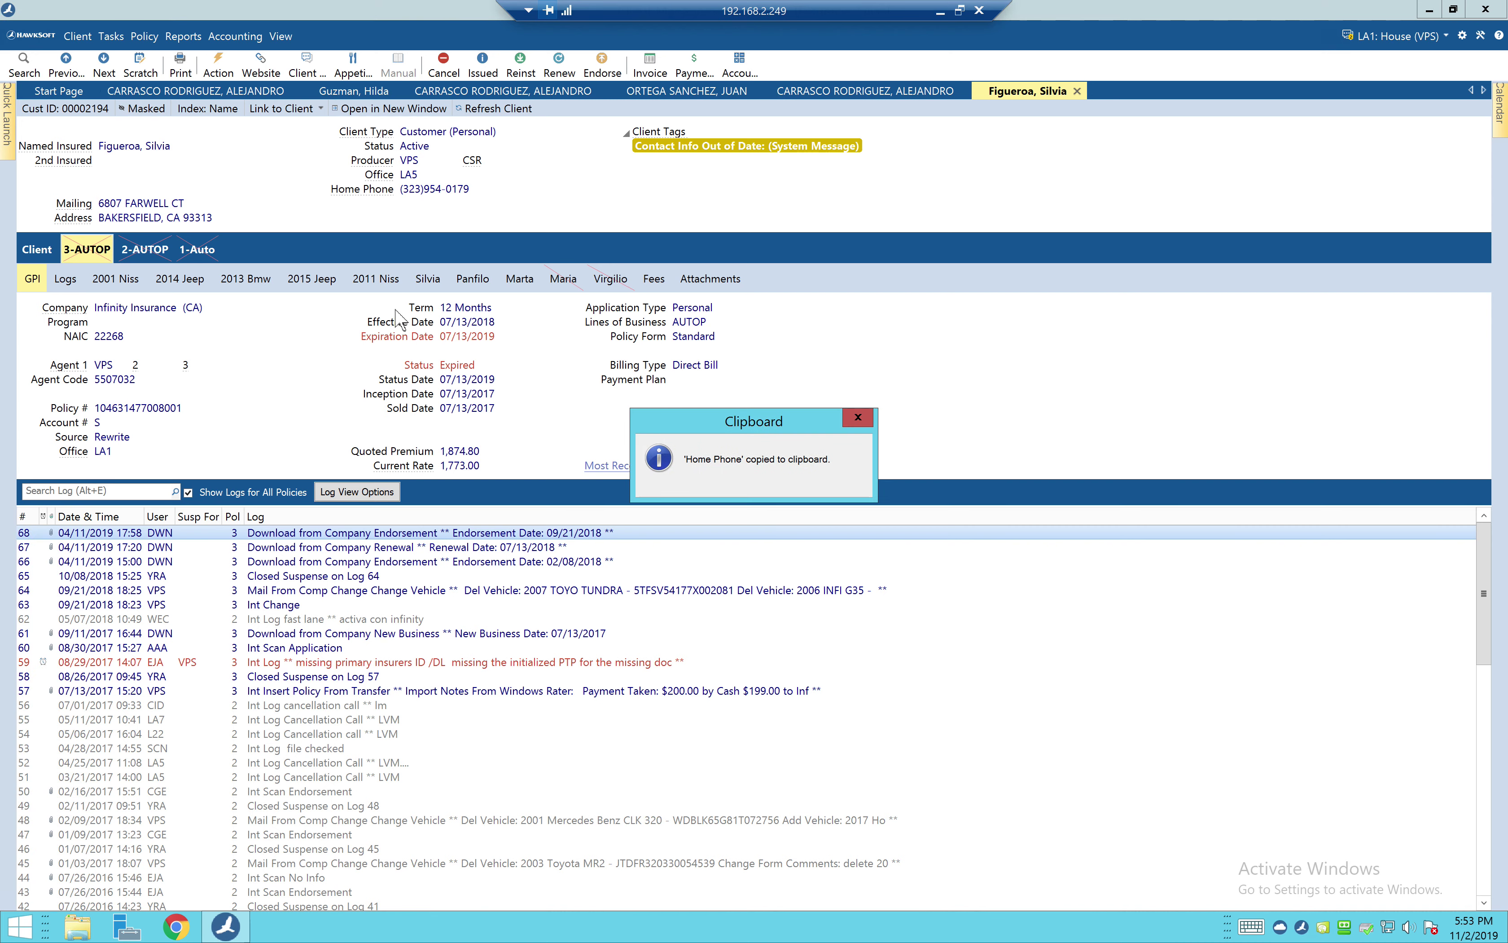
click(196, 249)
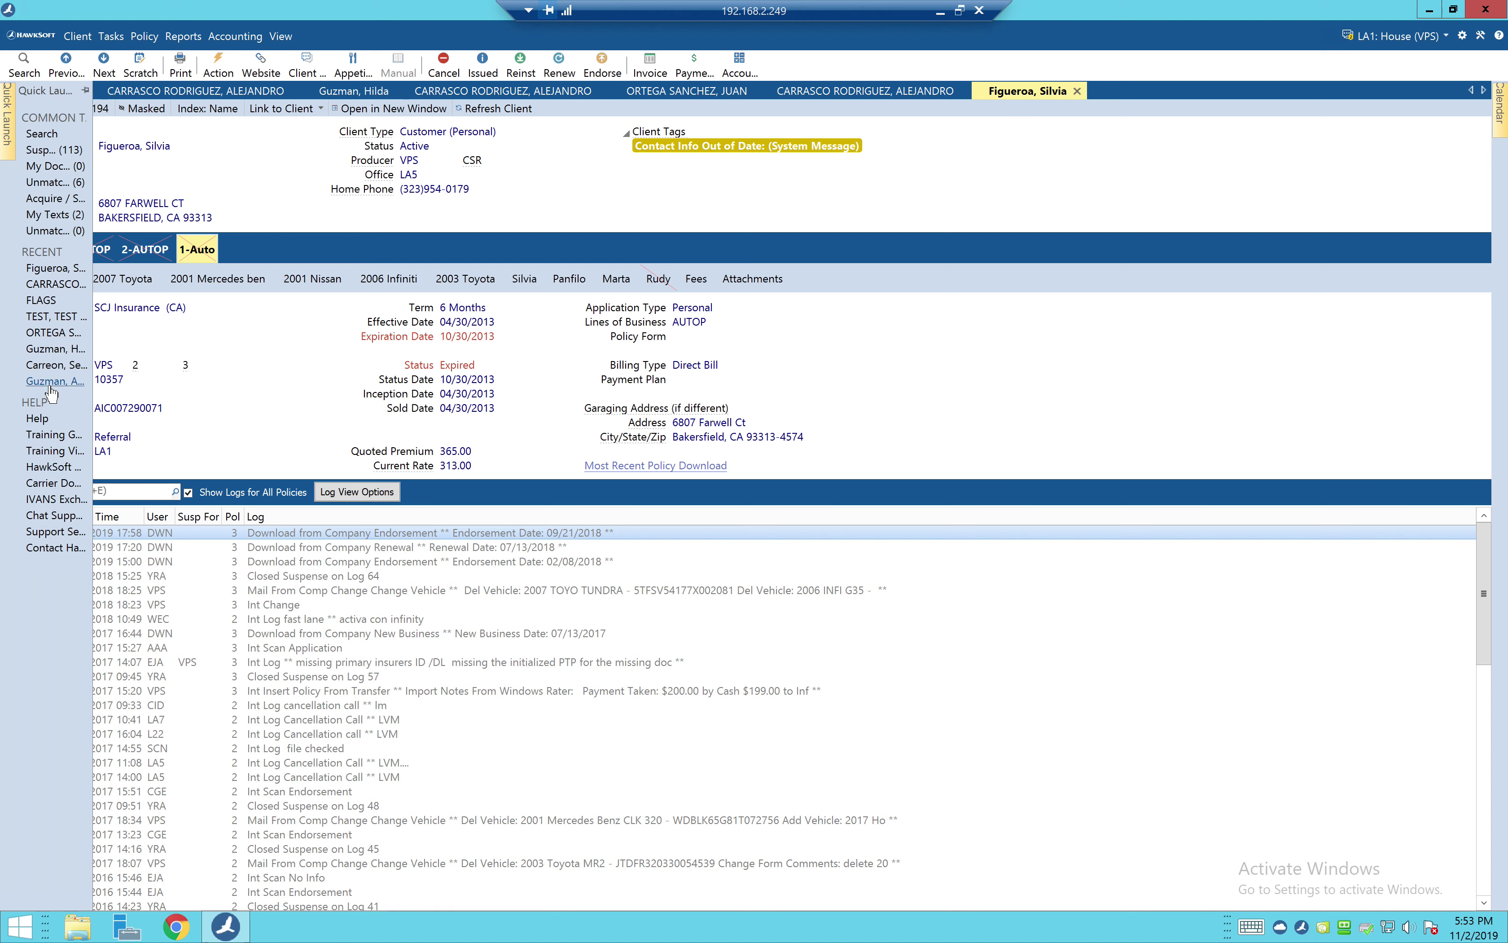
- Skip the text messaging opt-in process for the cell phone of the last client listed among the recent clients, and close the messaging window
click(52, 382)
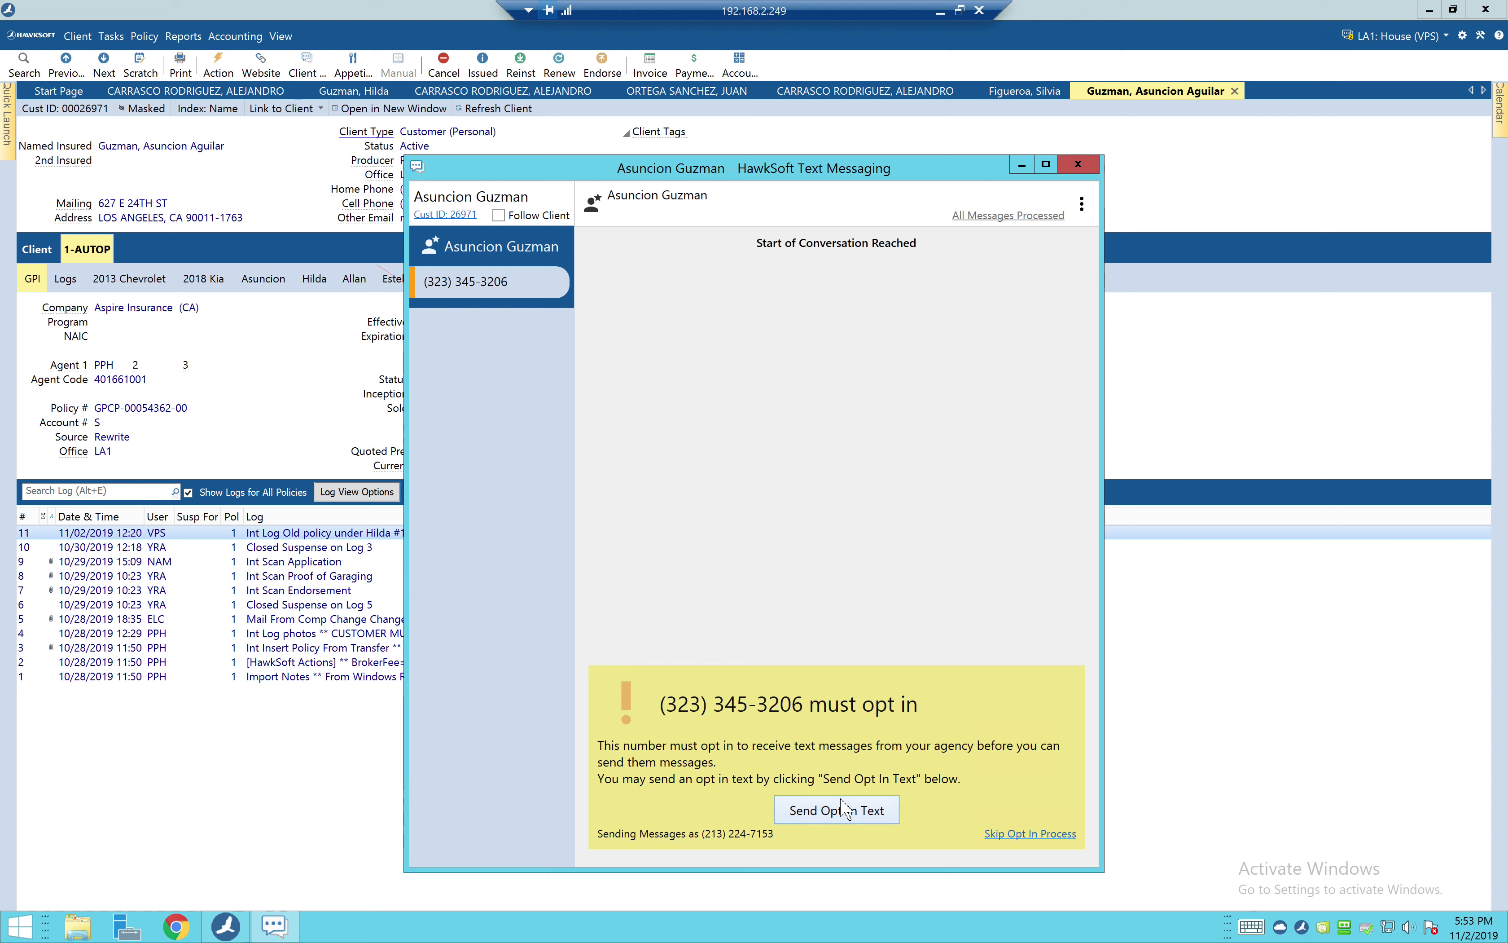
click(1016, 833)
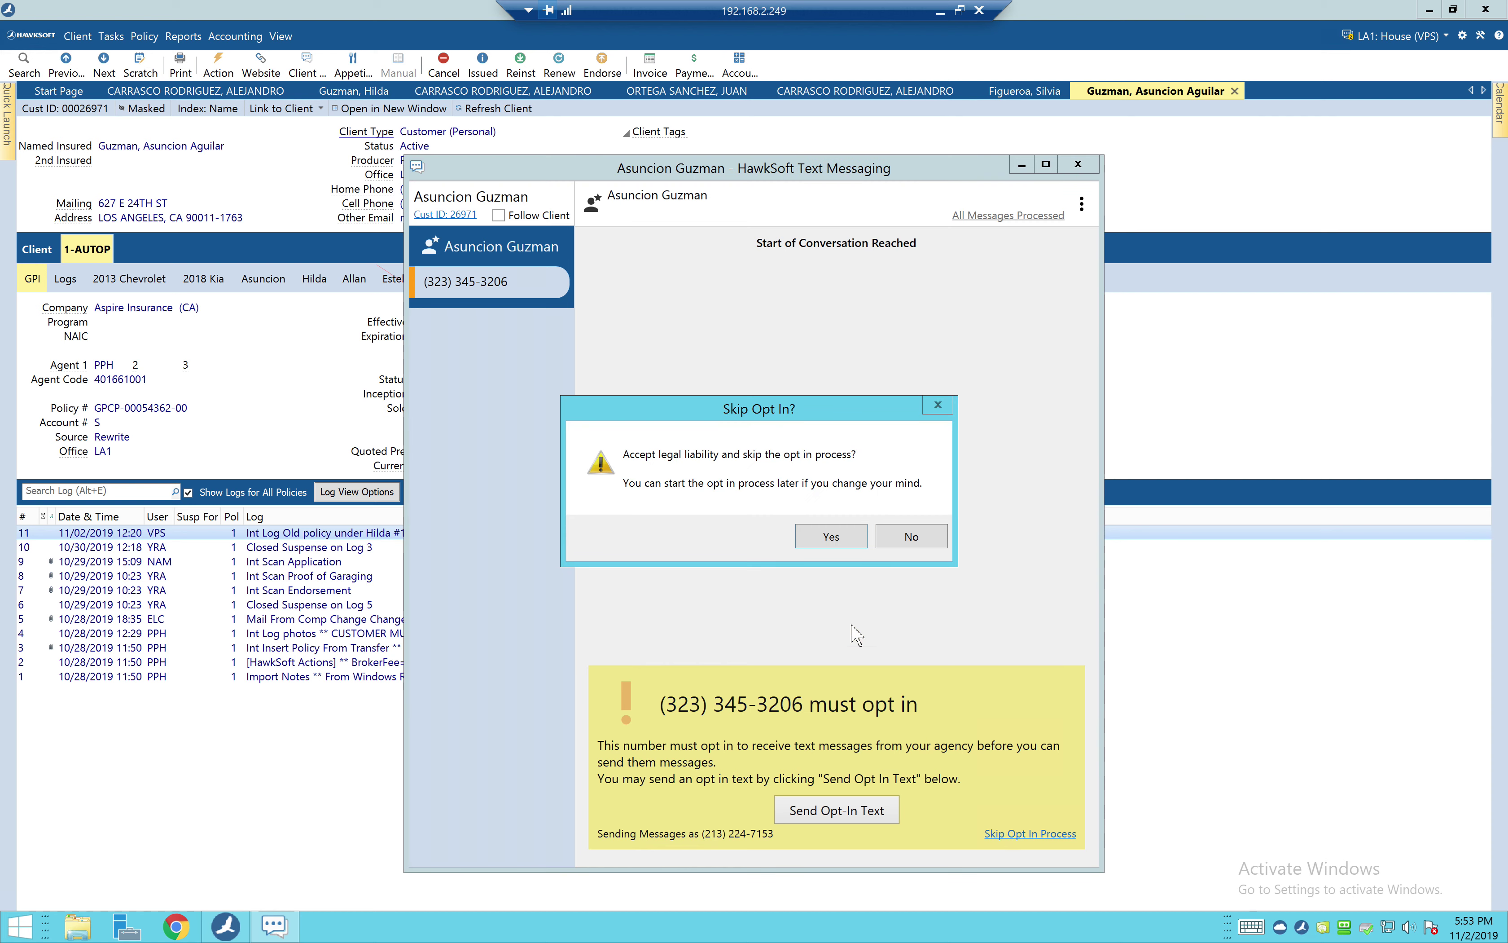
click(831, 537)
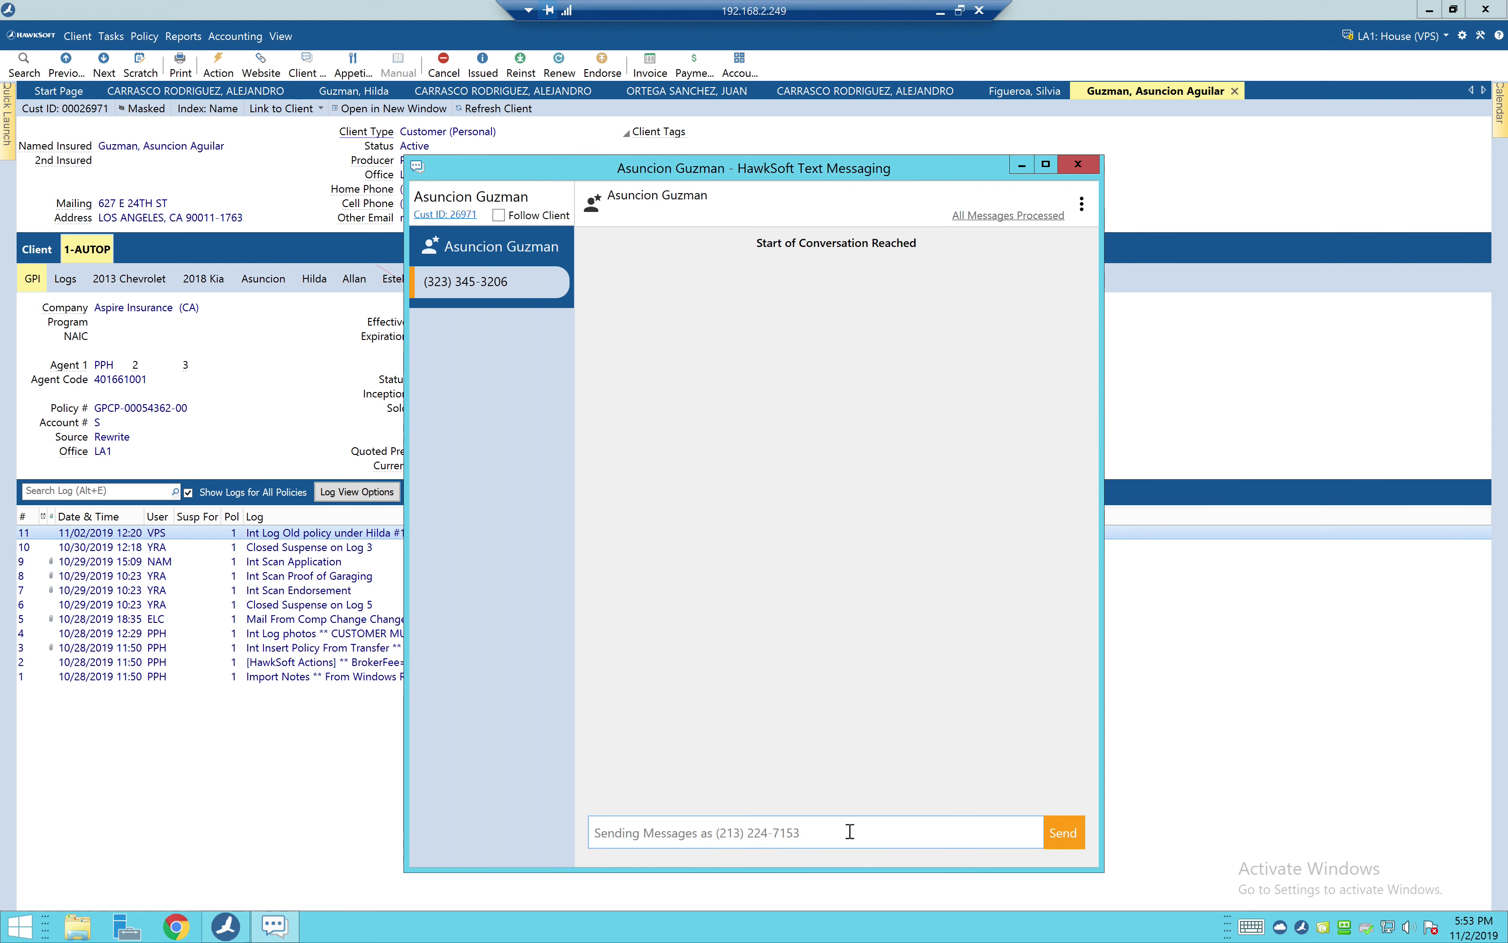
click(1078, 163)
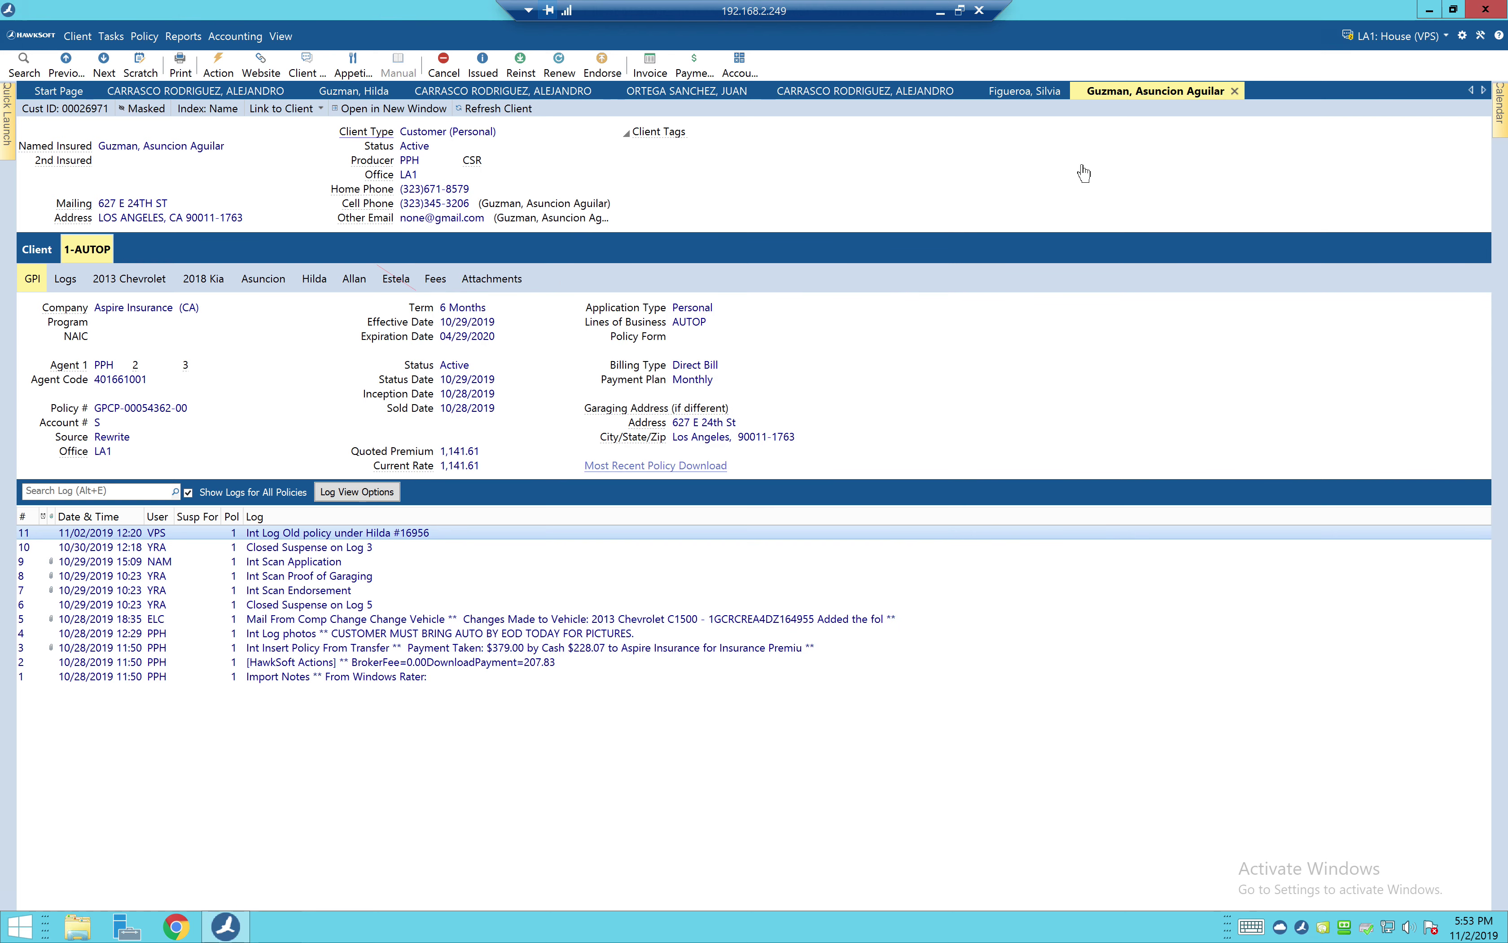